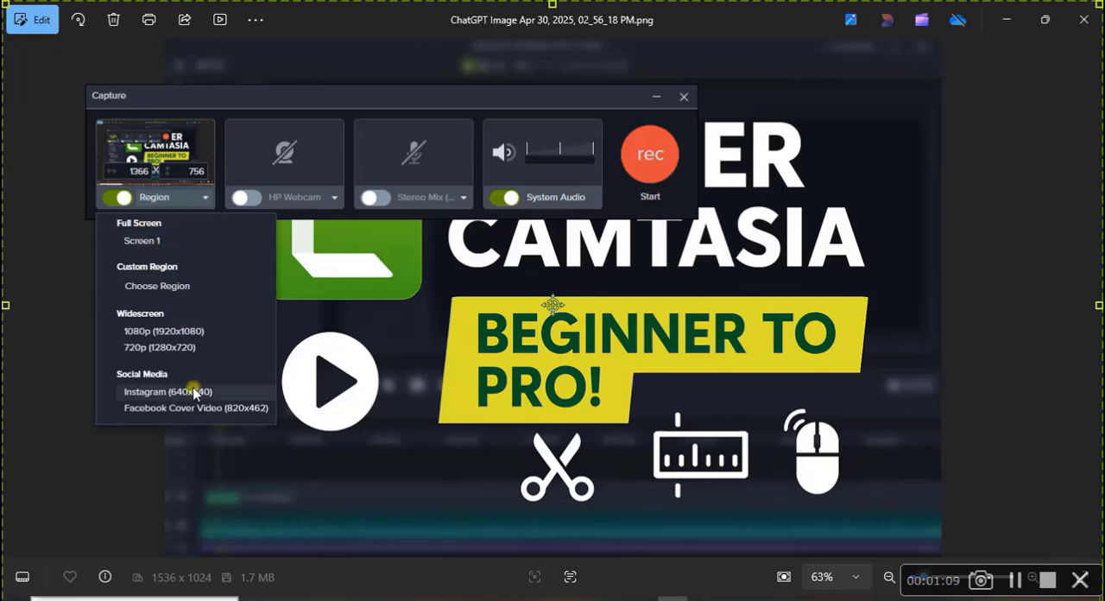
Turn on the Stereo Mix audio input for the 1366 x 756 region capture and start recording the screen.
{"action": "left_click", "coordinate": [206, 197]}
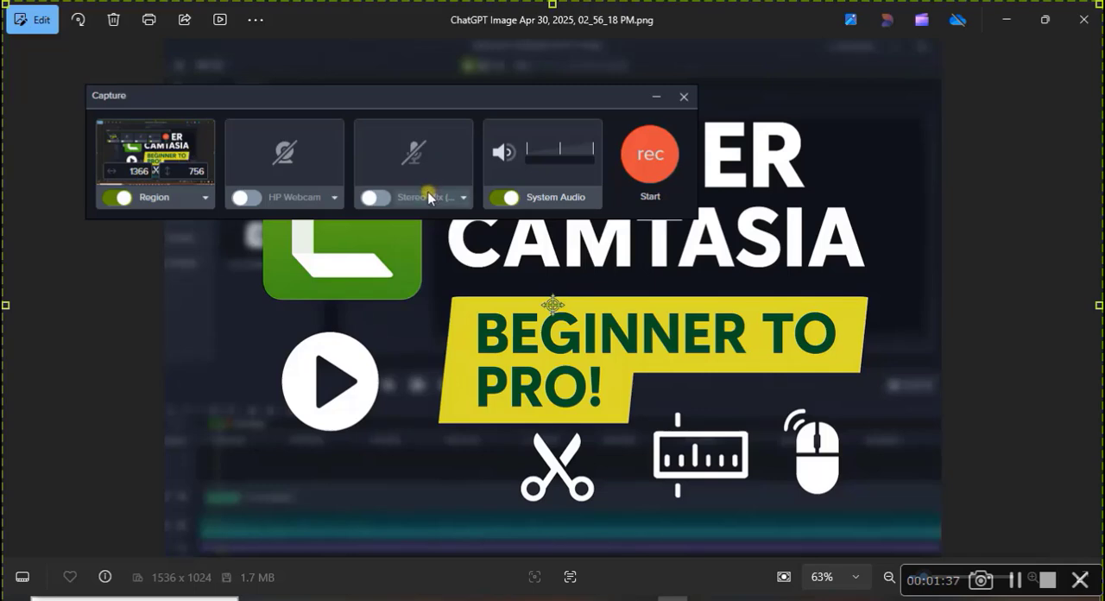
{"action": "left_click", "coordinate": [379, 198]}
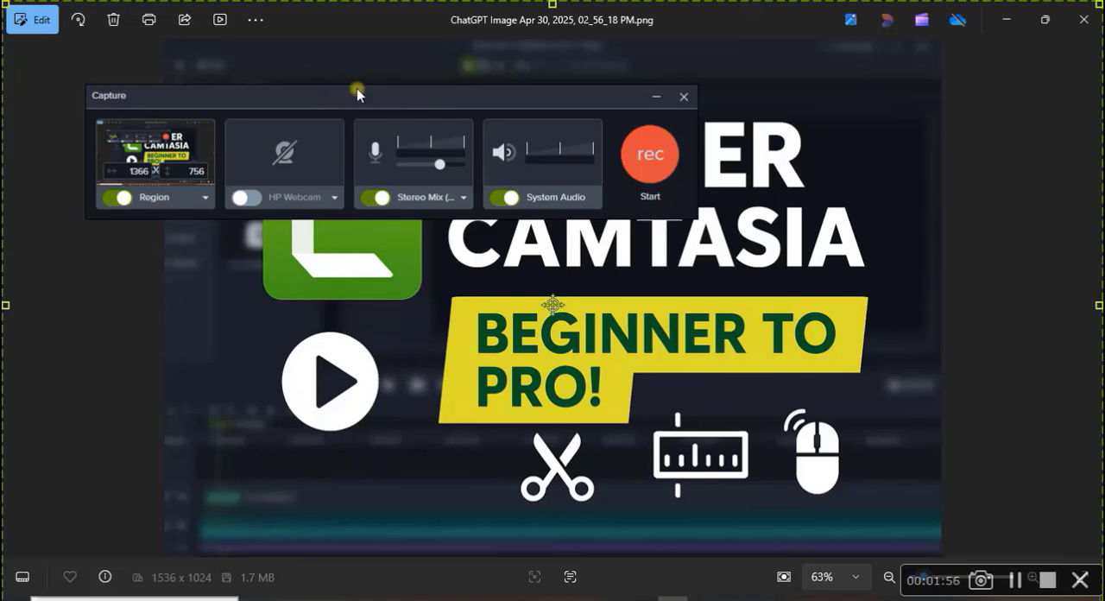
{"action": "left_click", "coordinate": [653, 164]}
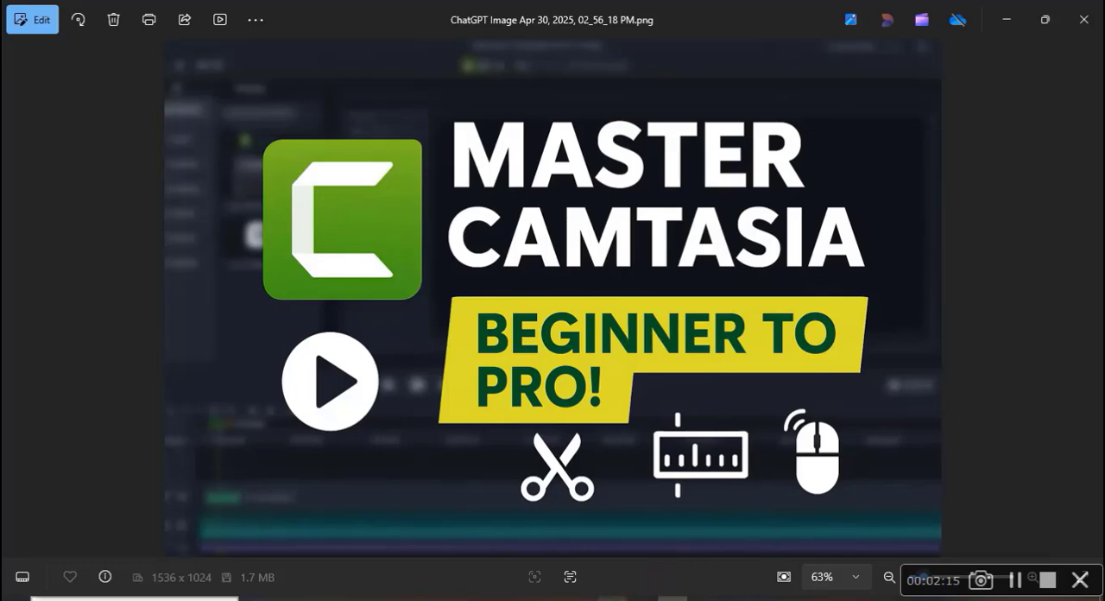
Switch to the Camtasia editor, bring up the Capture window, and move it clear of the new screen recording in the Media Bin.
{"action": "left_click", "coordinate": [612, 597]}
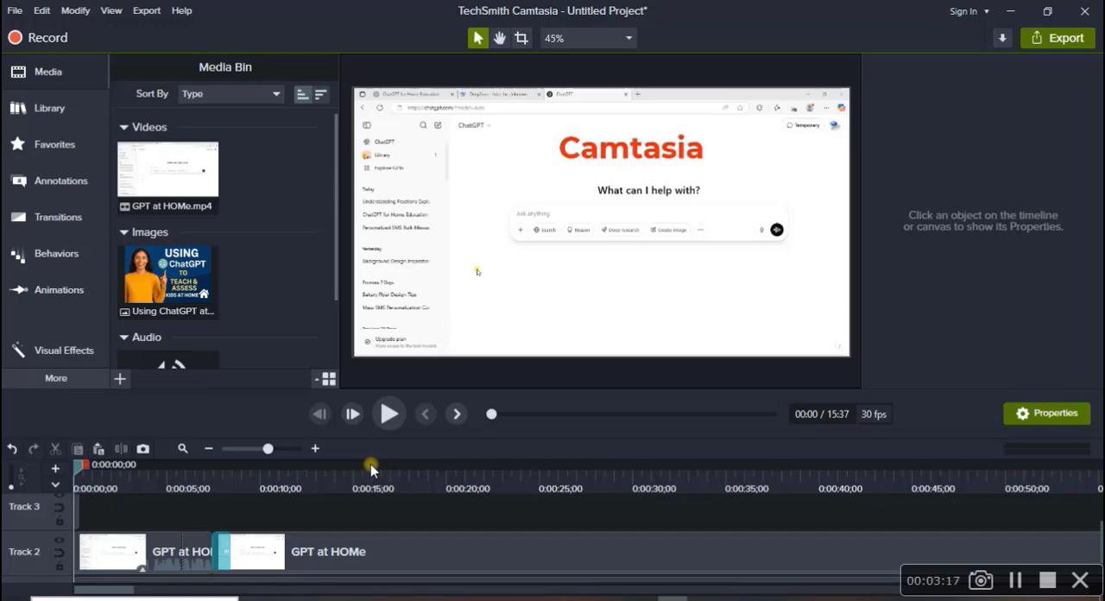
{"action": "left_click", "coordinate": [370, 463]}
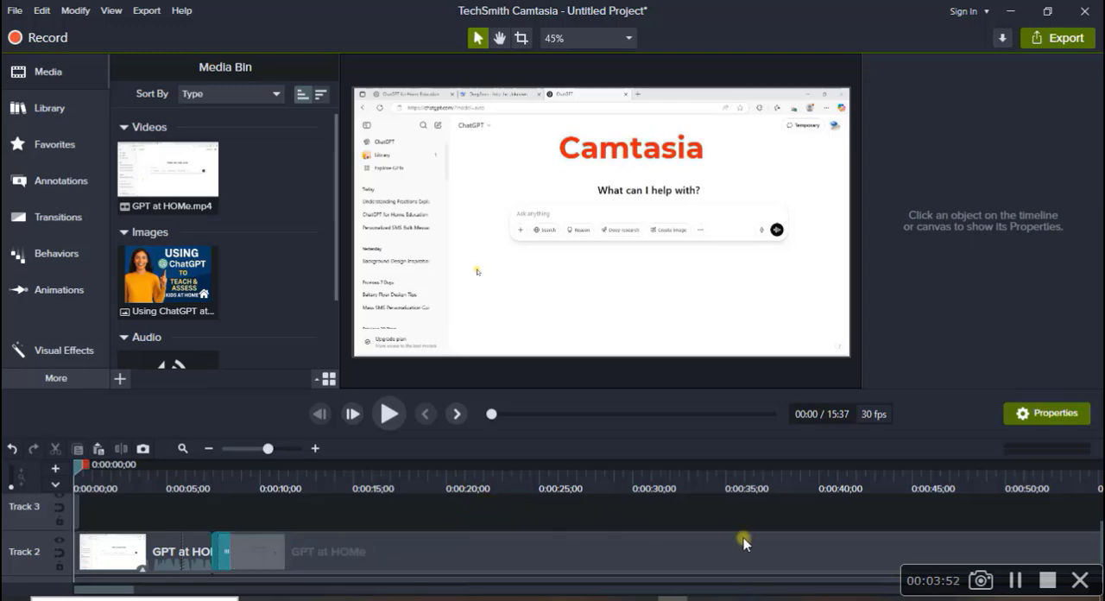
{"action": "key", "text": "ctrl+r"}
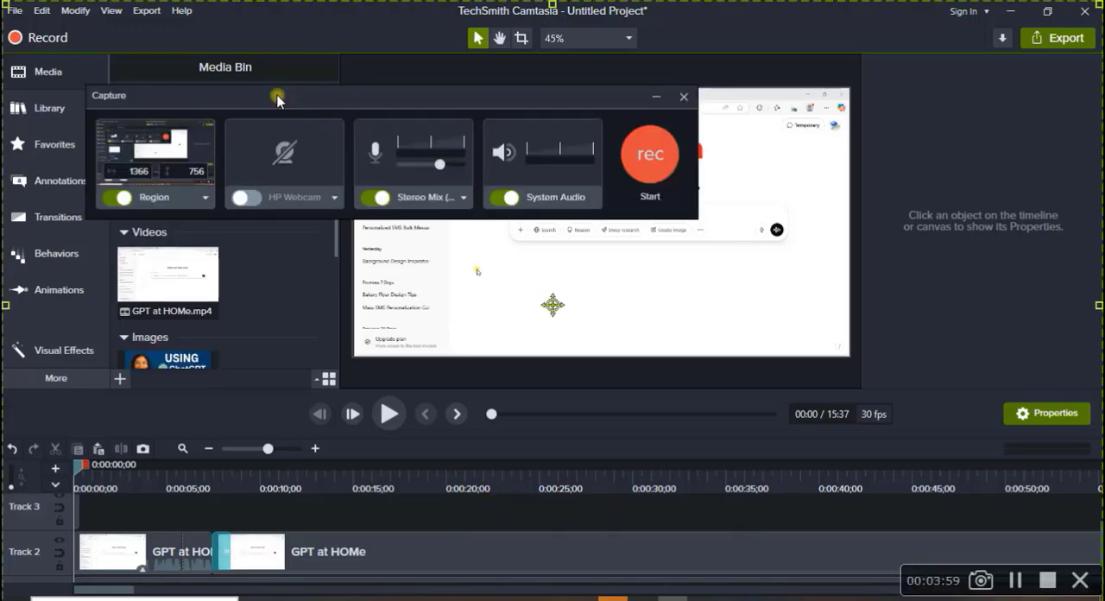
{"action": "left_click_drag", "start_coordinate": [424, 94], "coordinate": [542, 473]}
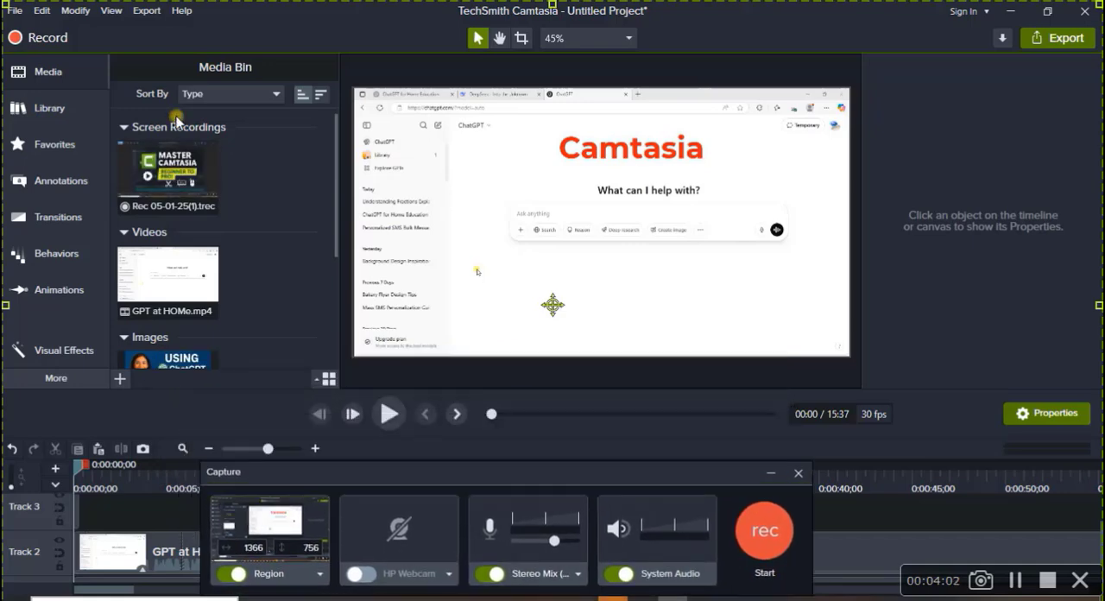
{"action": "left_click", "coordinate": [157, 178]}
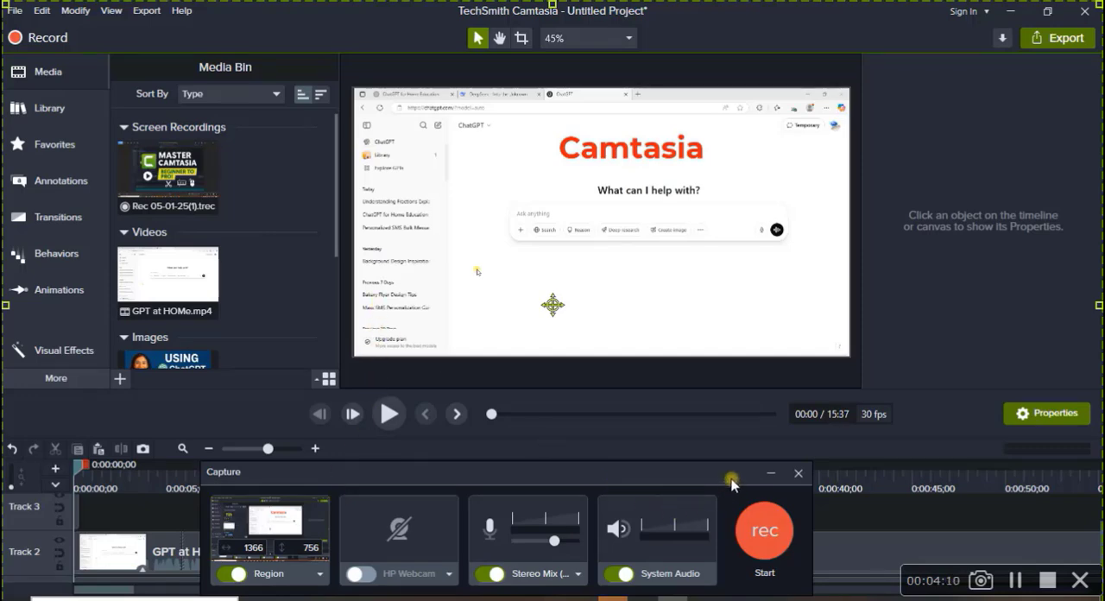
{"action": "left_click_drag", "start_coordinate": [730, 473], "coordinate": [744, 375]}
{"action": "left_click", "coordinate": [785, 374]}
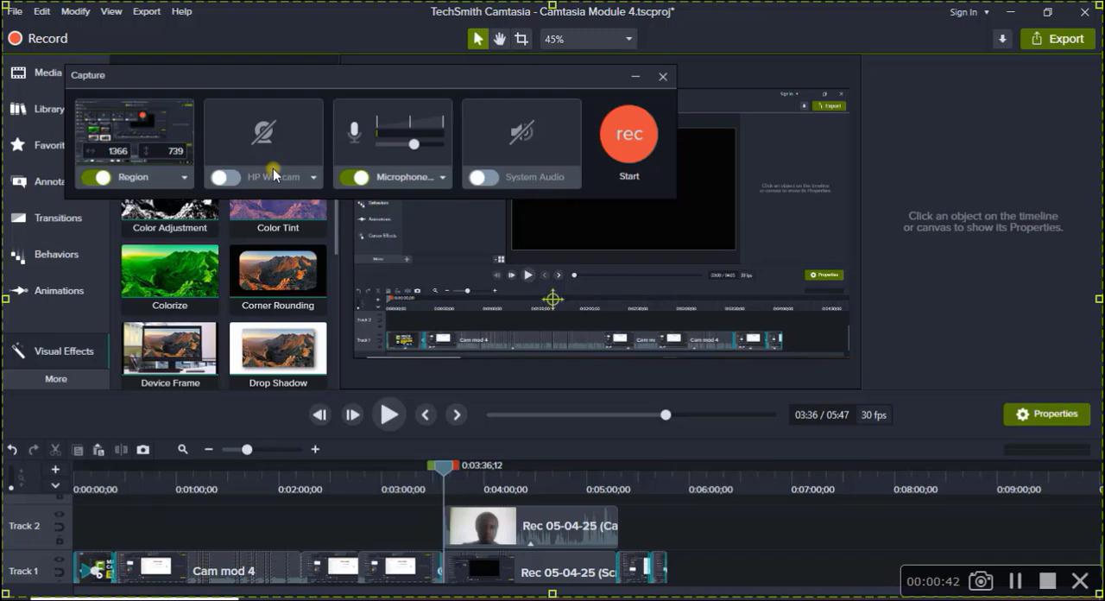
Move the playhead to 0:03:50;02 and view the properties of the screen recording clip on Track 1.
{"action": "left_click", "coordinate": [639, 78]}
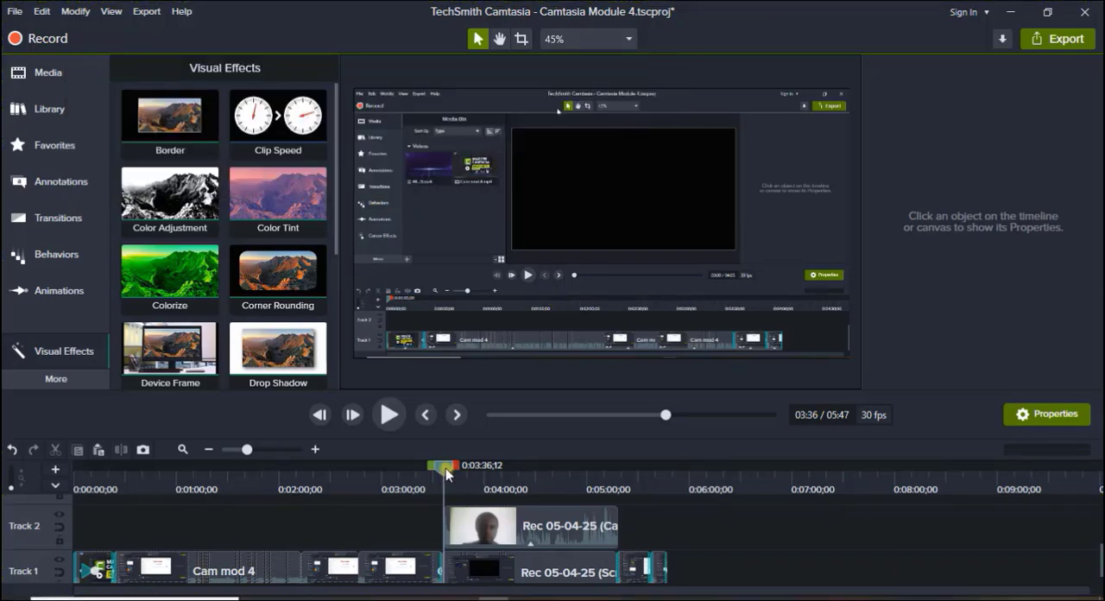
{"action": "left_click_drag", "start_coordinate": [445, 468], "coordinate": [469, 473]}
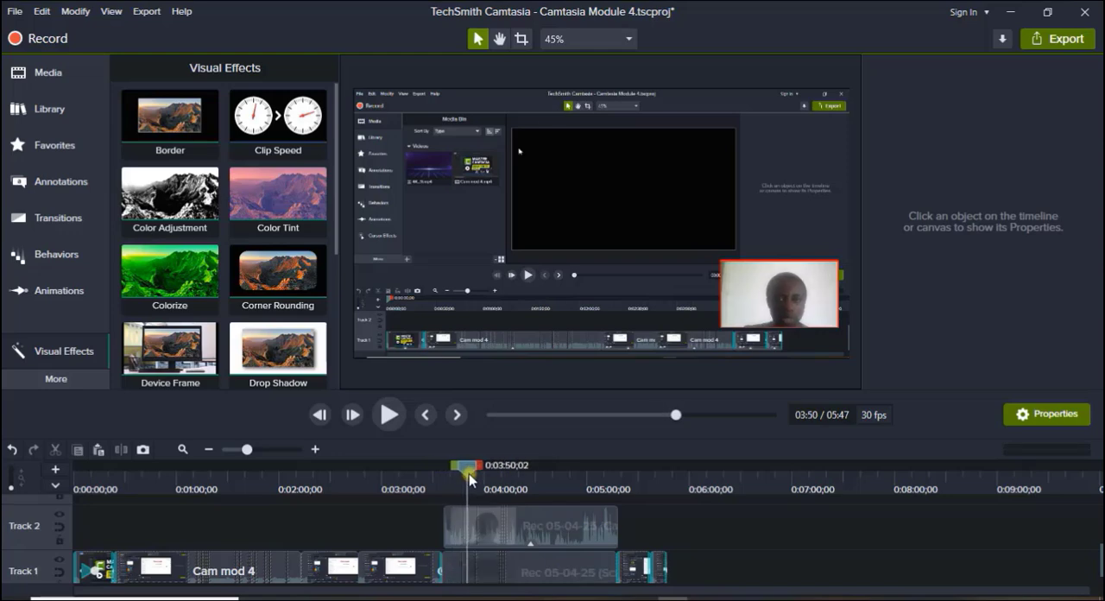
{"action": "scroll", "coordinate": [602, 579], "scroll_direction": "down", "scroll_amount": 1}
{"action": "left_click", "coordinate": [561, 566]}
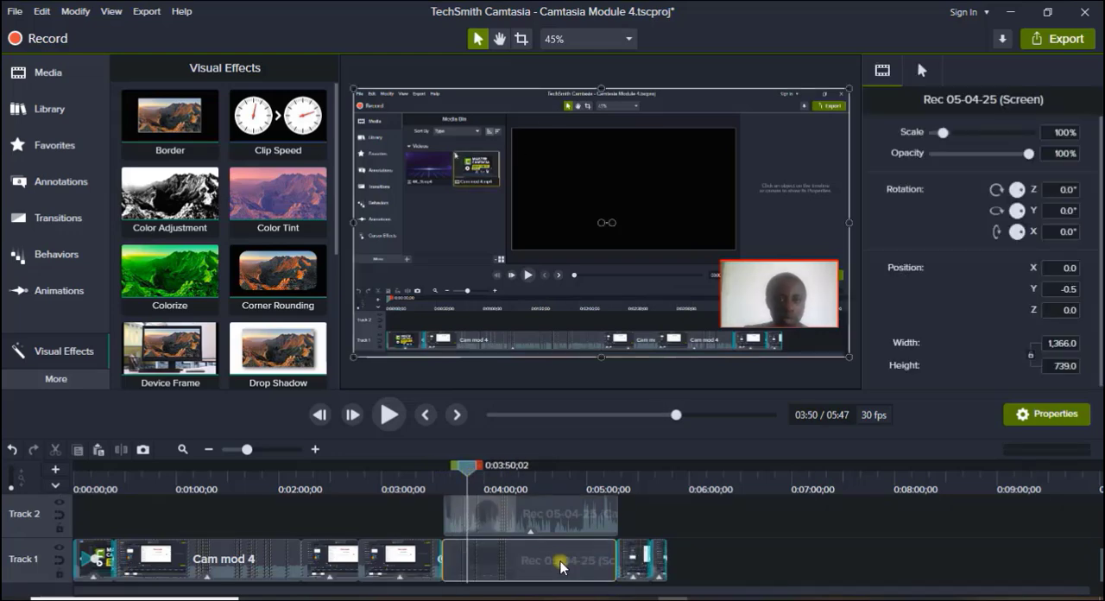
Set the border thickness of the camera clip on Track 2 to 8.
{"action": "left_click", "coordinate": [561, 520]}
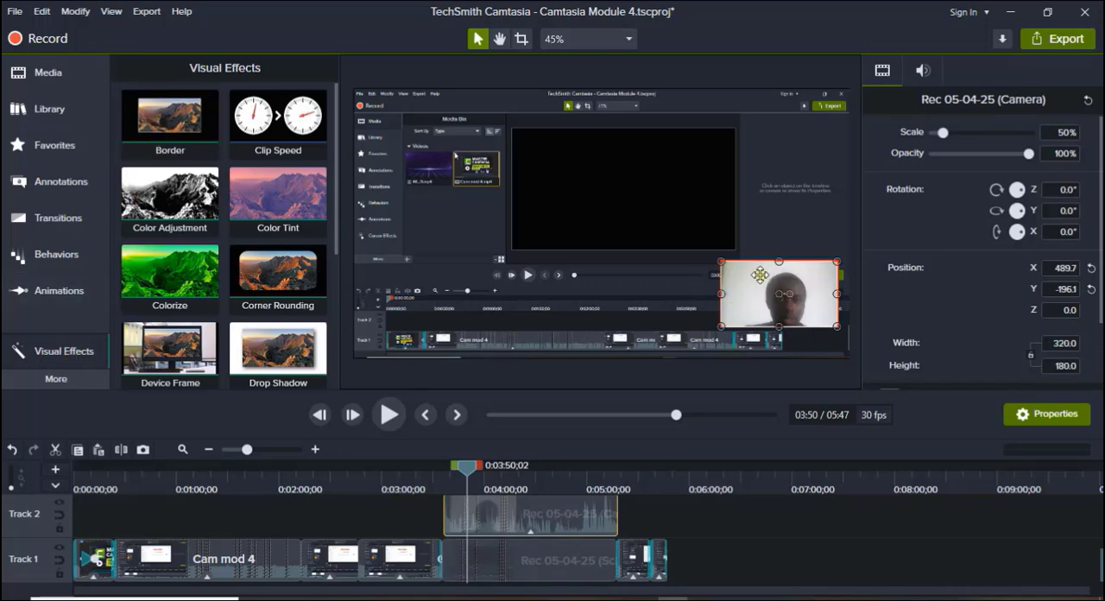
{"action": "left_click", "coordinate": [922, 71]}
{"action": "left_click", "coordinate": [881, 74]}
{"action": "scroll", "coordinate": [928, 362], "scroll_direction": "down", "scroll_amount": 5}
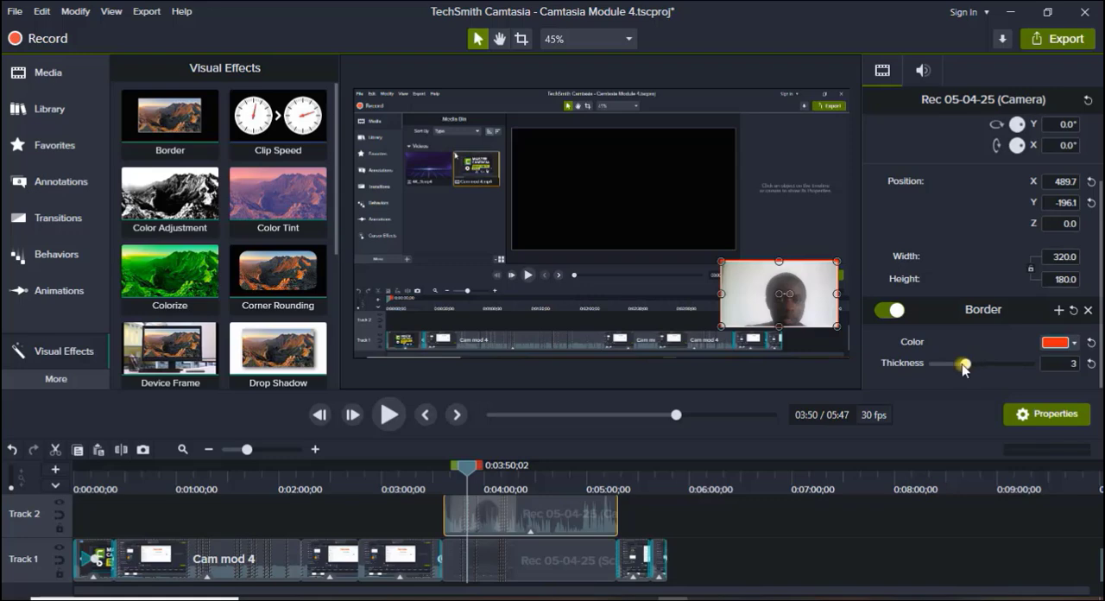
{"action": "left_click_drag", "start_coordinate": [967, 364], "coordinate": [1005, 363]}
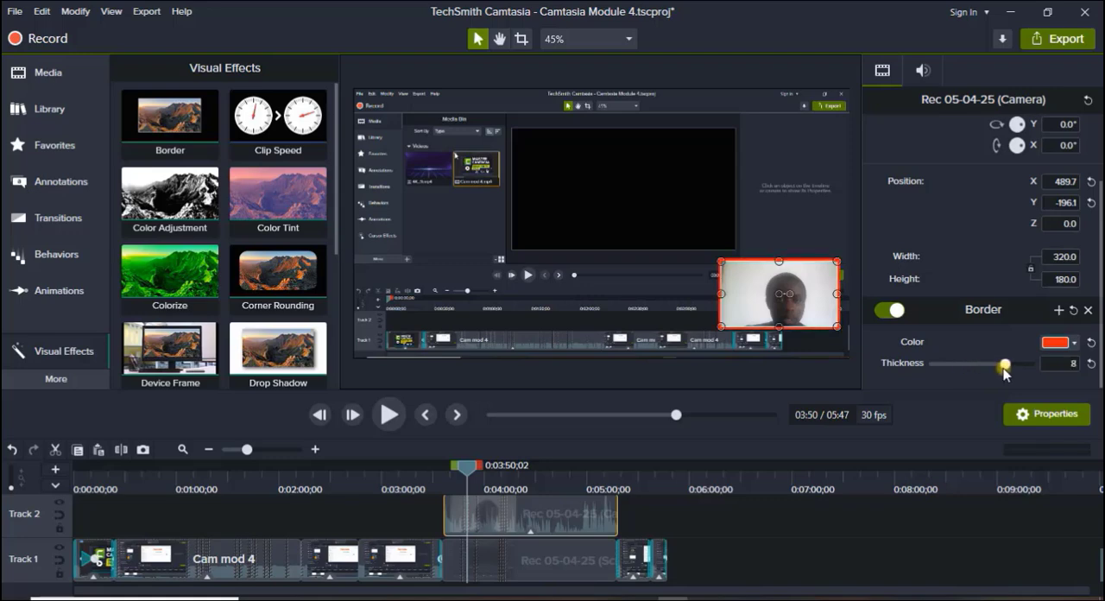
Crop the side of the camera picture to a width of about 233 and reposition it at about X 483, Y -167.
{"action": "left_click", "coordinate": [521, 39]}
{"action": "left_click_drag", "start_coordinate": [719, 293], "coordinate": [746, 294]}
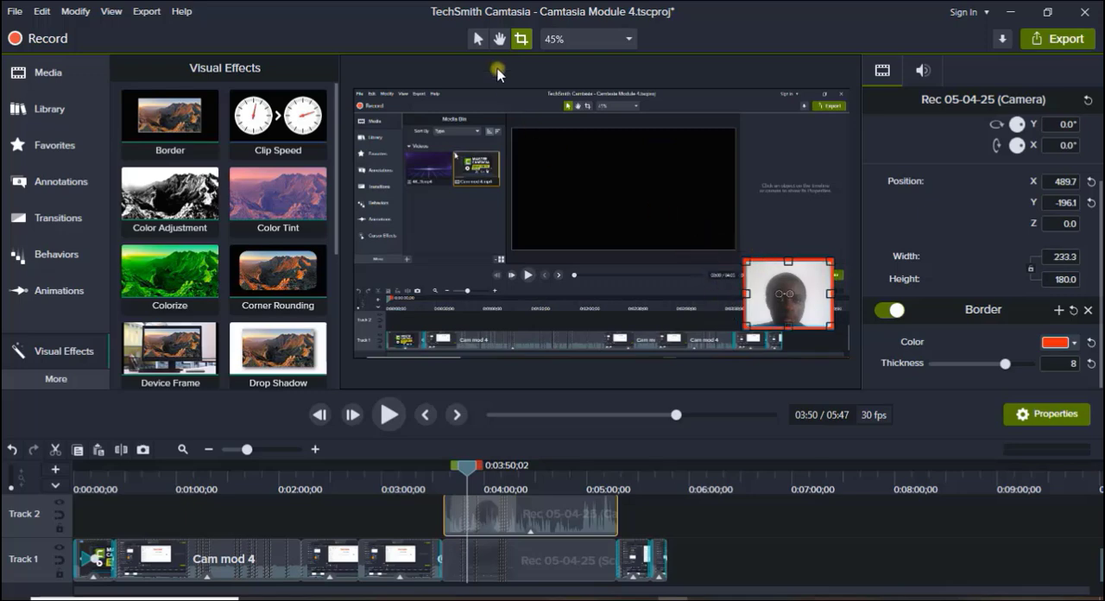
{"action": "left_click", "coordinate": [480, 40]}
{"action": "left_click_drag", "start_coordinate": [761, 306], "coordinate": [759, 297]}
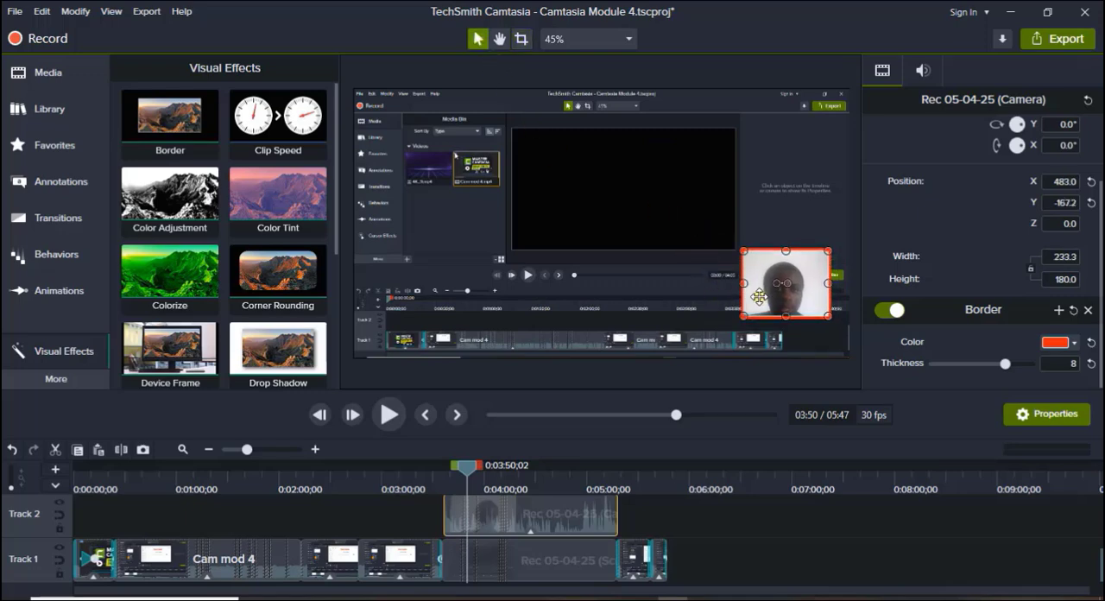
Split the camera clip at 0:04:19;10 and move the second segment's picture toward the lower middle of the canvas at 0:04:41;15.
{"action": "left_click_drag", "start_coordinate": [471, 478], "coordinate": [516, 473]}
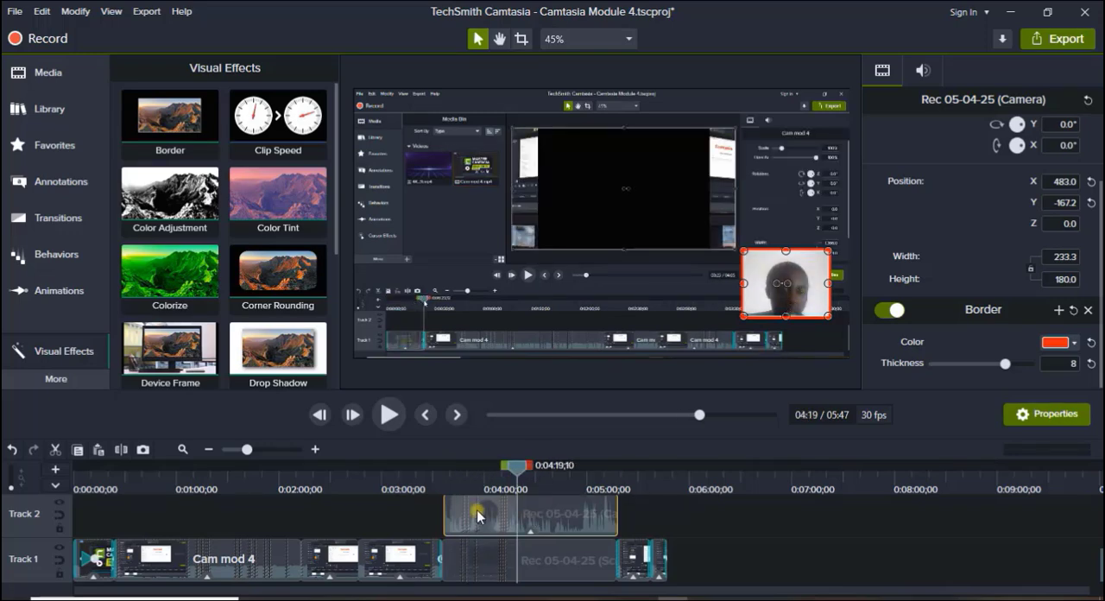
{"action": "left_click", "coordinate": [121, 450]}
{"action": "left_click_drag", "start_coordinate": [518, 471], "coordinate": [555, 471]}
{"action": "left_click", "coordinate": [579, 513]}
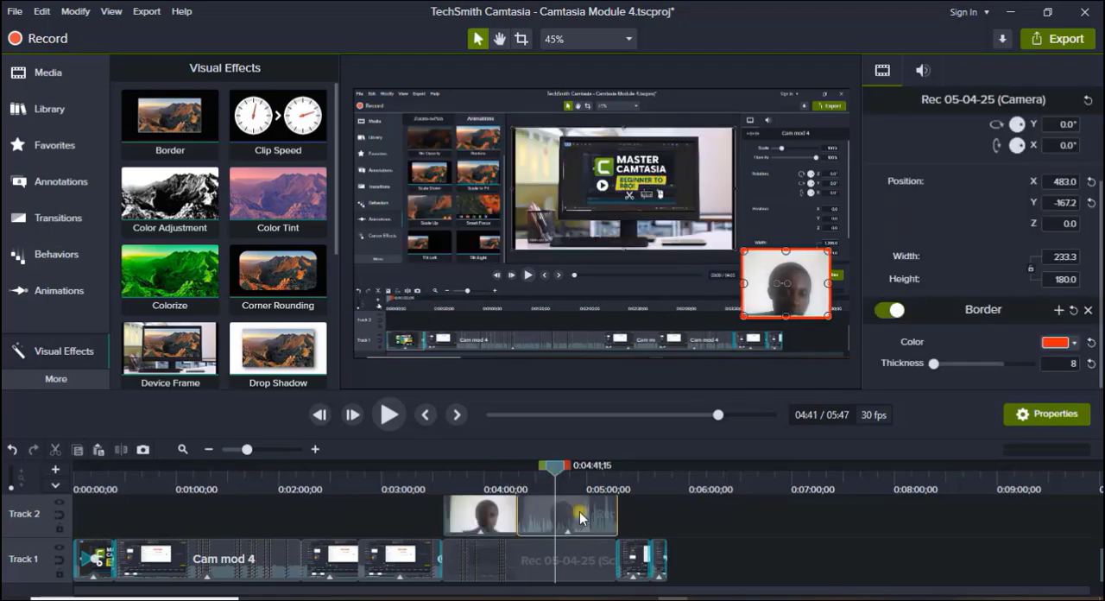
{"action": "left_click_drag", "start_coordinate": [774, 285], "coordinate": [615, 296]}
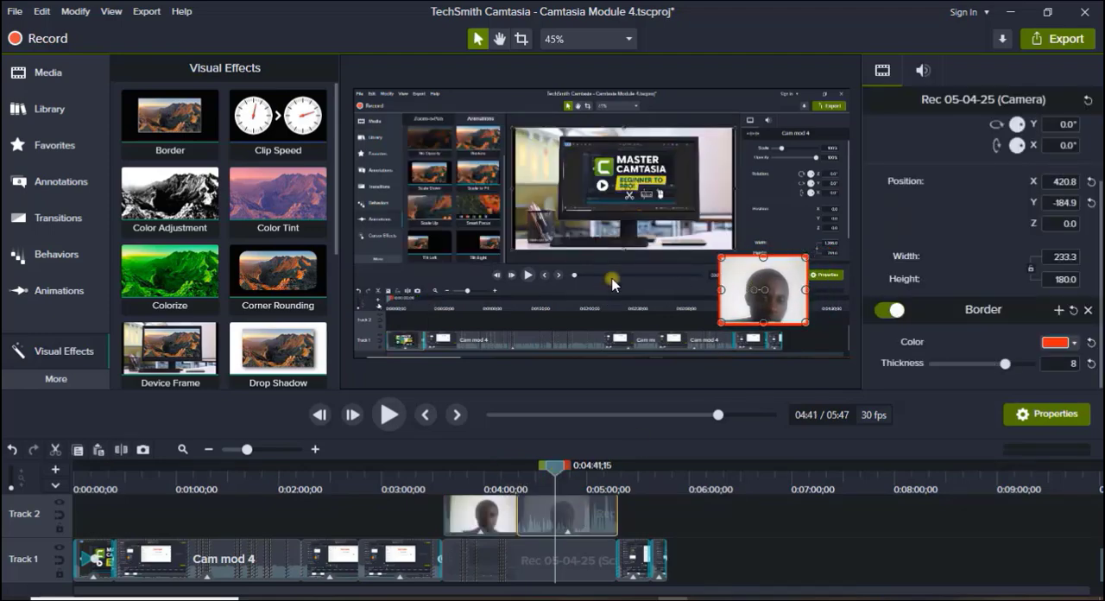
{"action": "left_click", "coordinate": [614, 284]}
{"action": "left_click_drag", "start_coordinate": [765, 280], "coordinate": [597, 276]}
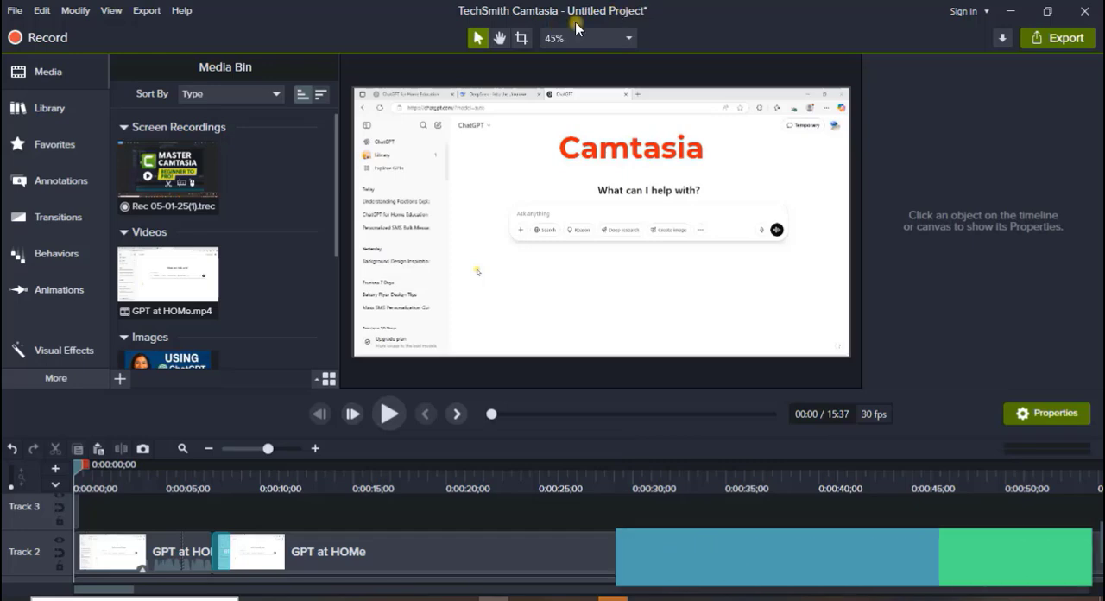
Save the untitled project as a standalone Camtasia project named Camtasia Tutorial.
{"action": "left_click", "coordinate": [15, 10]}
{"action": "left_click", "coordinate": [66, 109]}
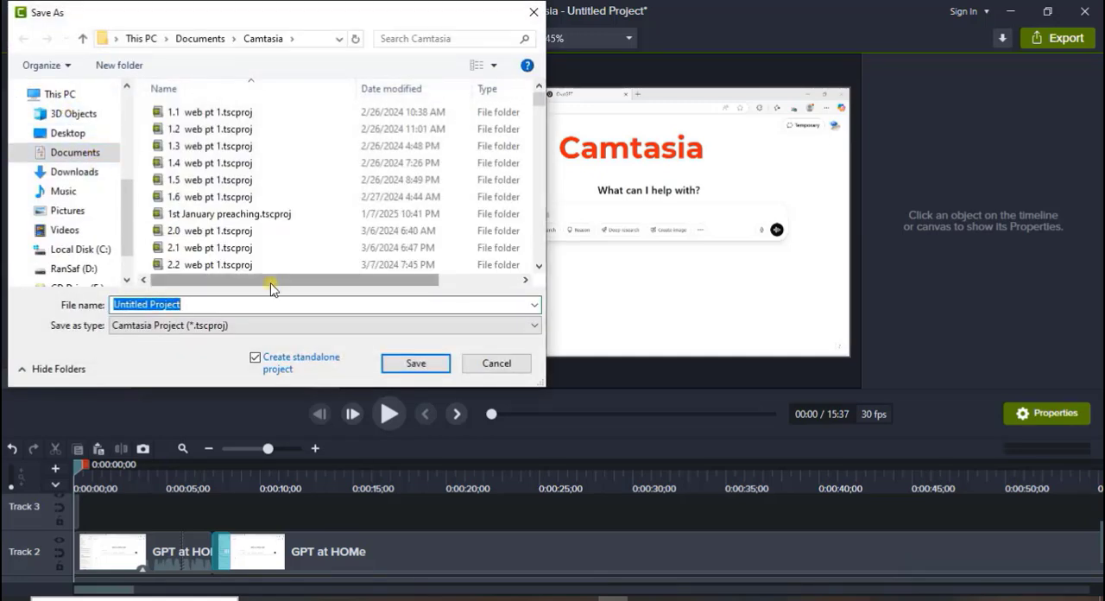
{"action": "type", "text": "Camtasia Tutorial"}
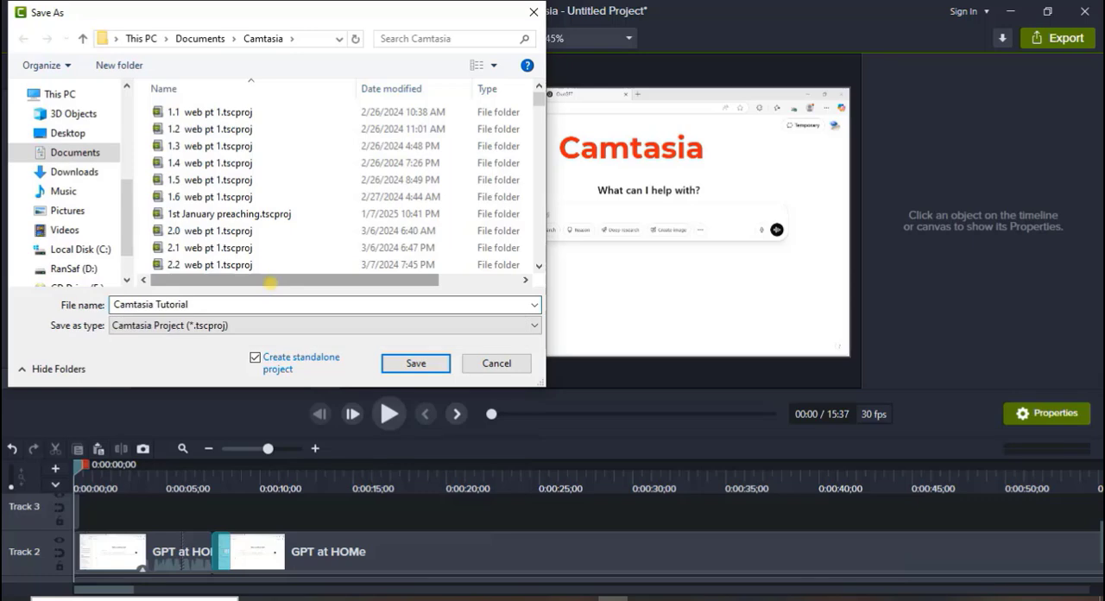
{"action": "left_click", "coordinate": [419, 364]}
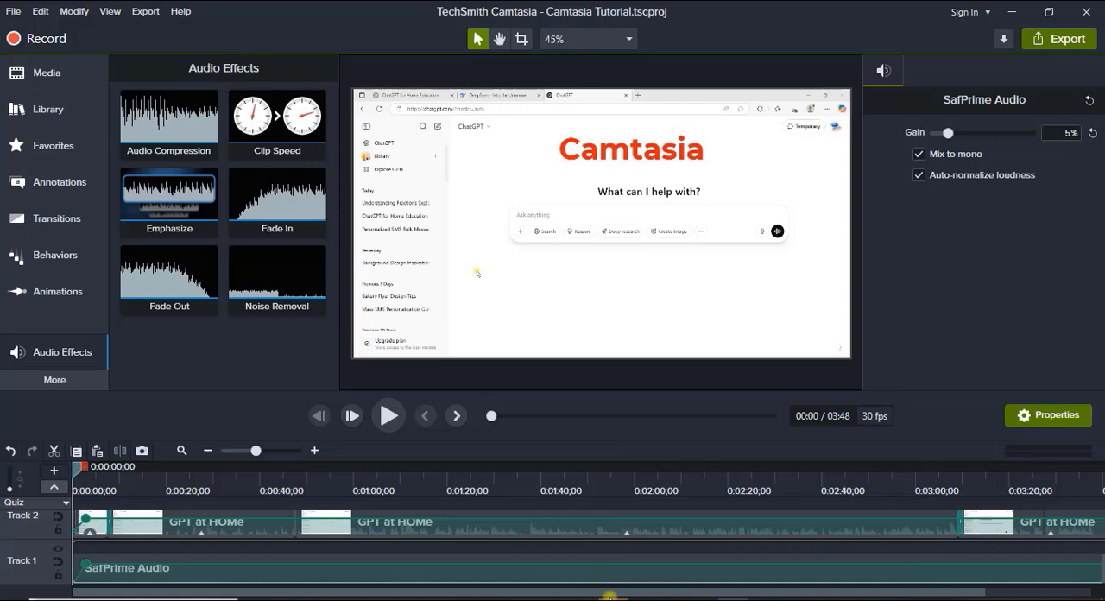
Start a local file export with custom production settings in the MP4 - Smart Player (HTML5) format.
{"action": "left_click", "coordinate": [1063, 41]}
{"action": "mouse_move", "coordinate": [987, 302]}
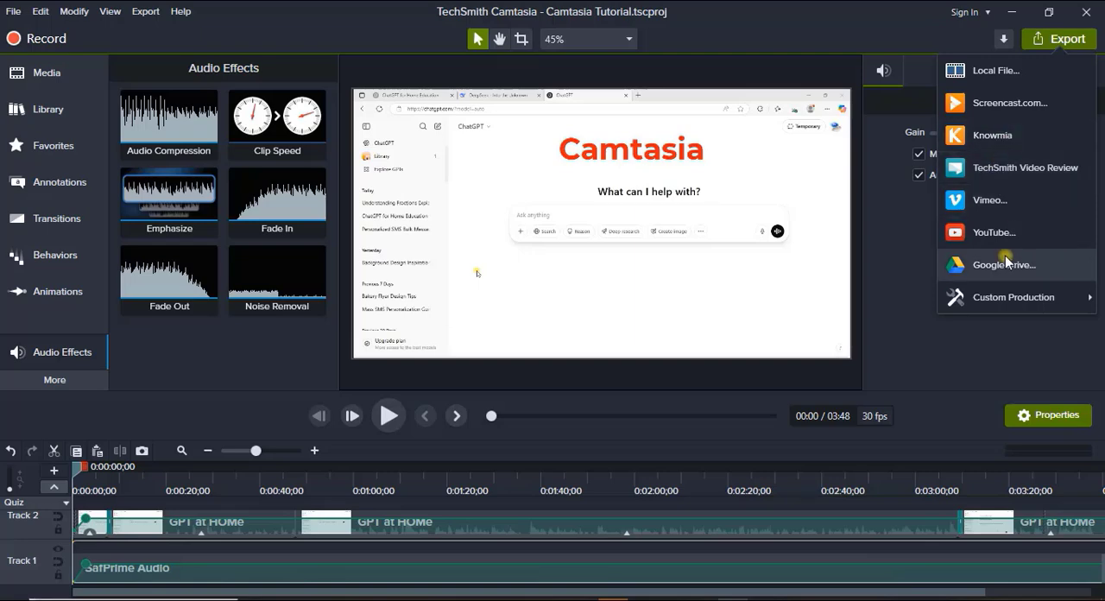
{"action": "left_click", "coordinate": [1000, 72]}
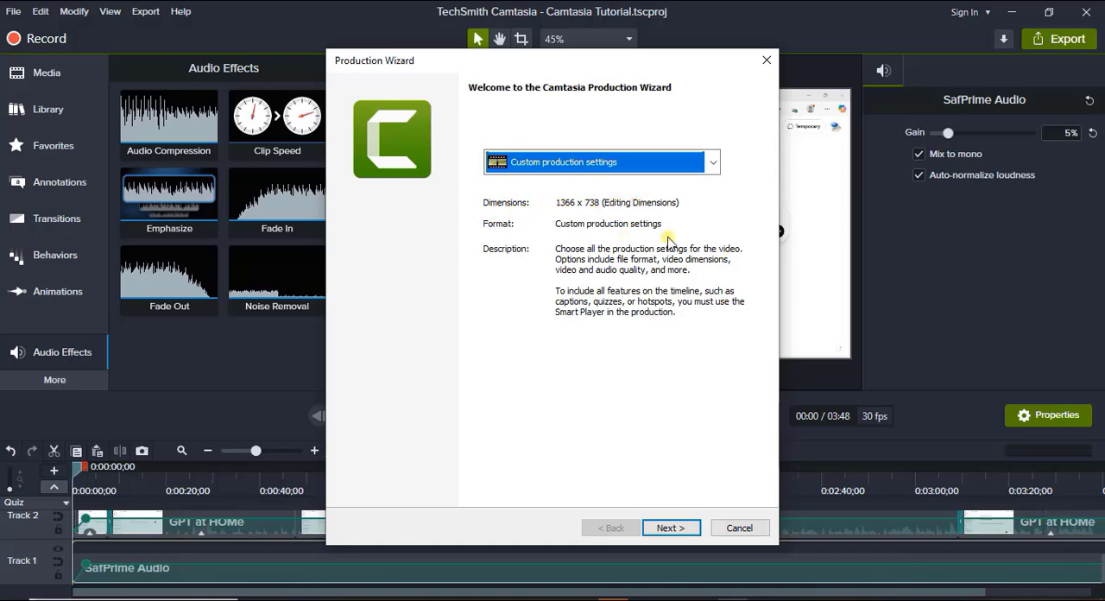
{"action": "left_click", "coordinate": [673, 528]}
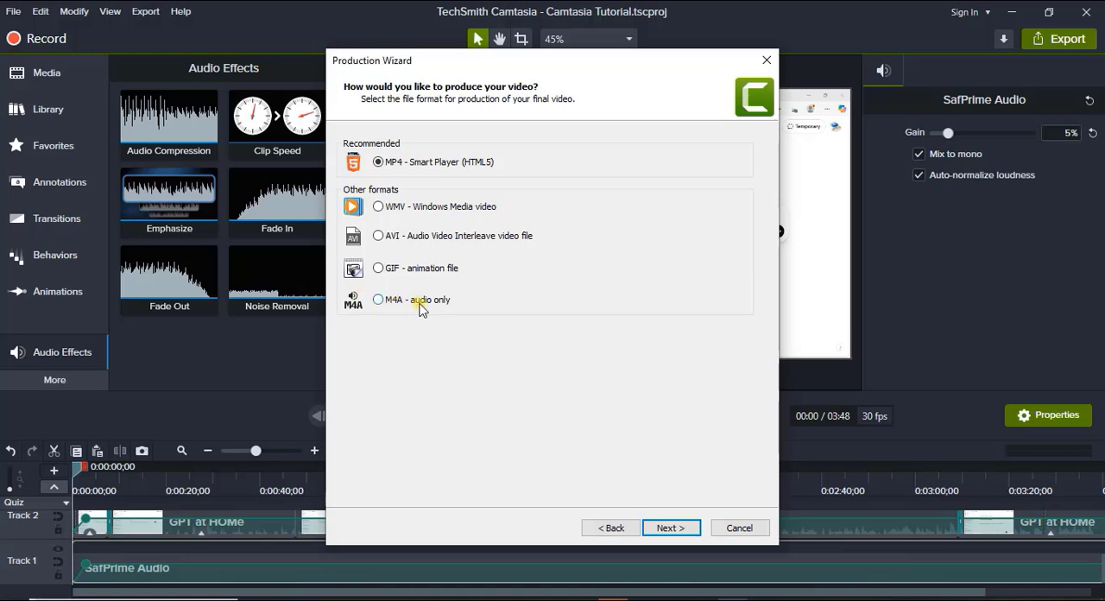
{"action": "left_click", "coordinate": [670, 528]}
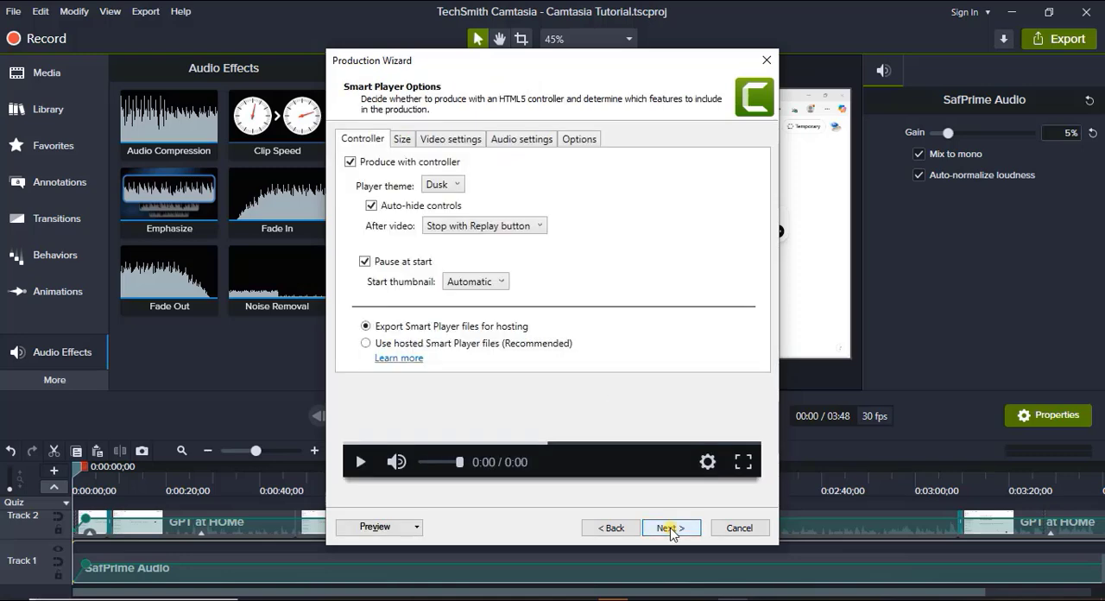
Review the Smart Player size and video settings and continue to the video options.
{"action": "left_click", "coordinate": [400, 139]}
{"action": "left_click", "coordinate": [437, 145]}
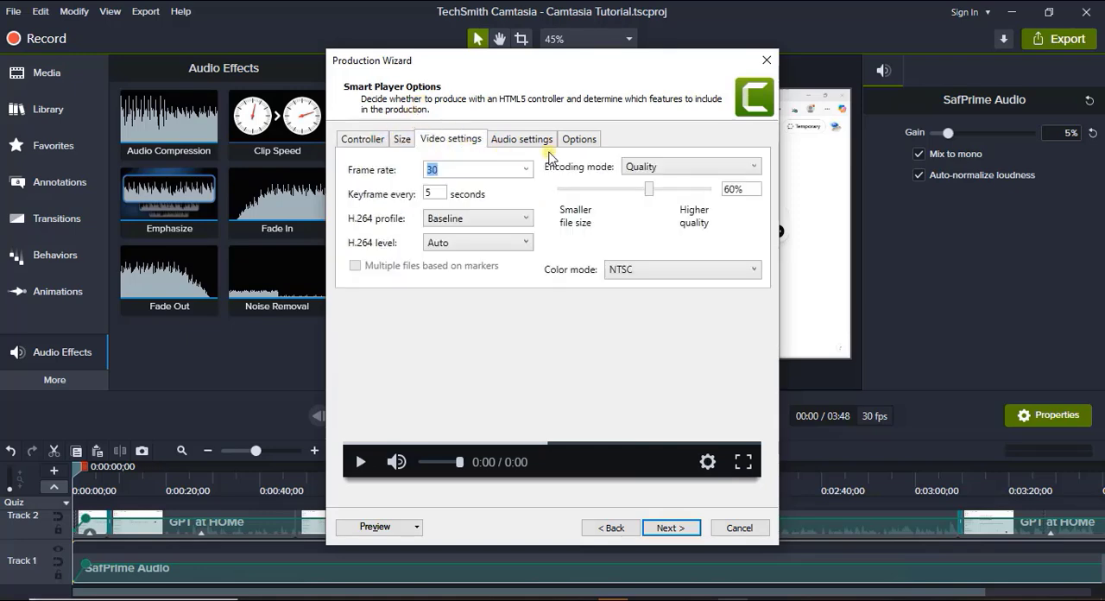
{"action": "left_click", "coordinate": [665, 528]}
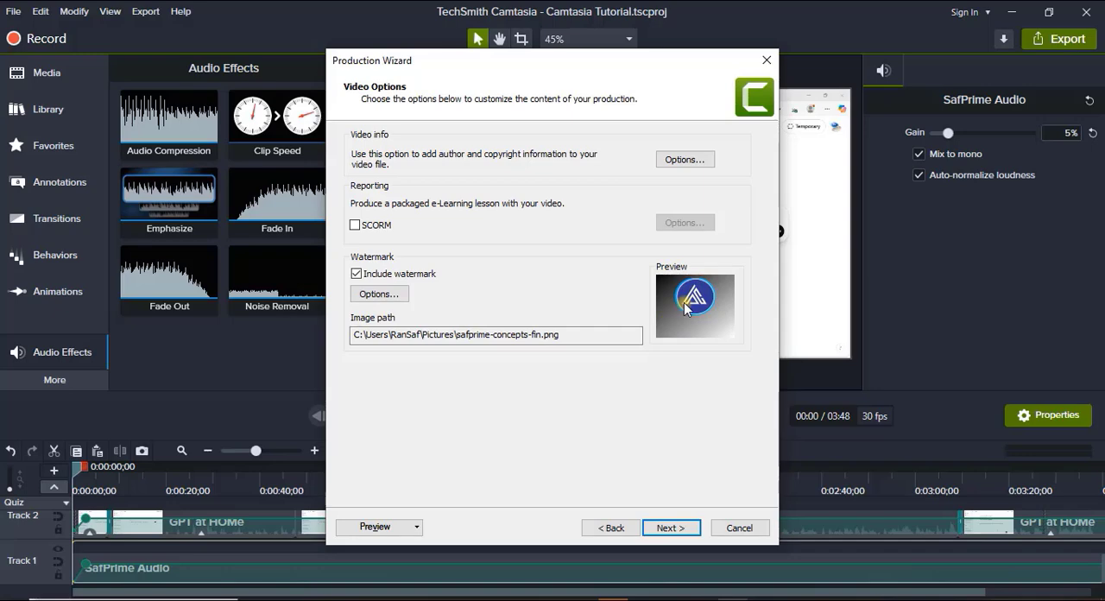
Try several watermark positions, settle on the lower-right corner of the video, and continue to the output file settings.
{"action": "left_click", "coordinate": [379, 294]}
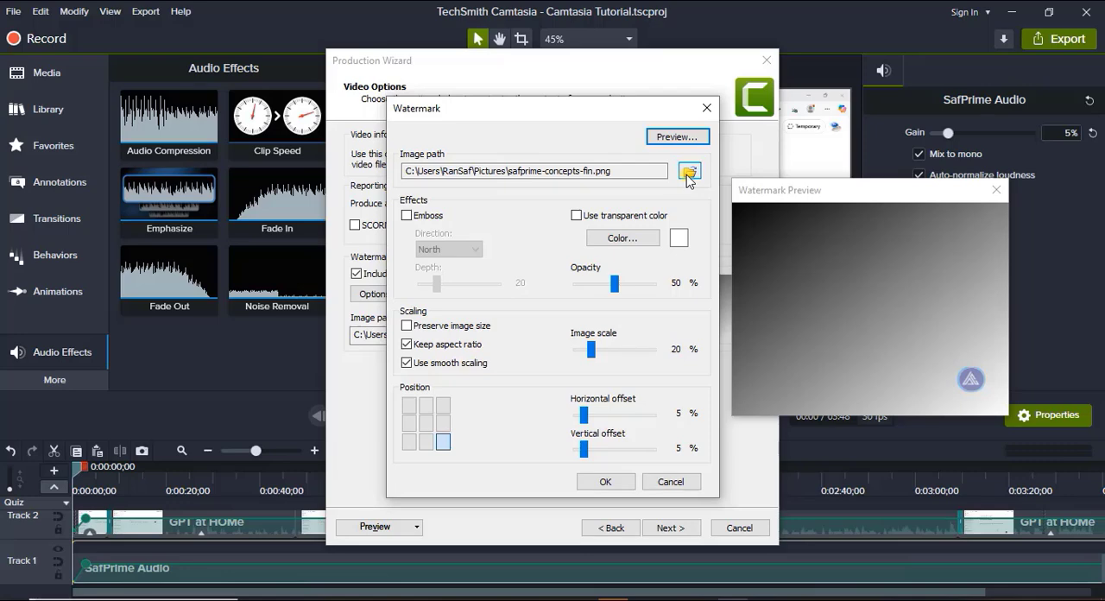
{"action": "left_click", "coordinate": [407, 446]}
{"action": "left_click", "coordinate": [408, 423]}
{"action": "left_click", "coordinate": [408, 405]}
{"action": "left_click", "coordinate": [425, 405]}
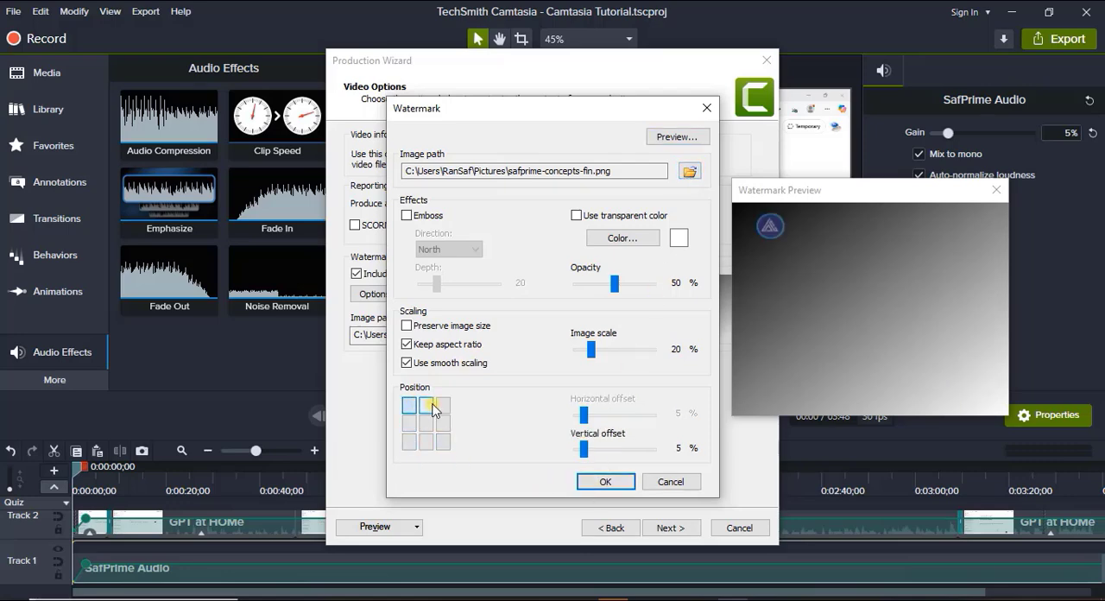
{"action": "left_click", "coordinate": [443, 443]}
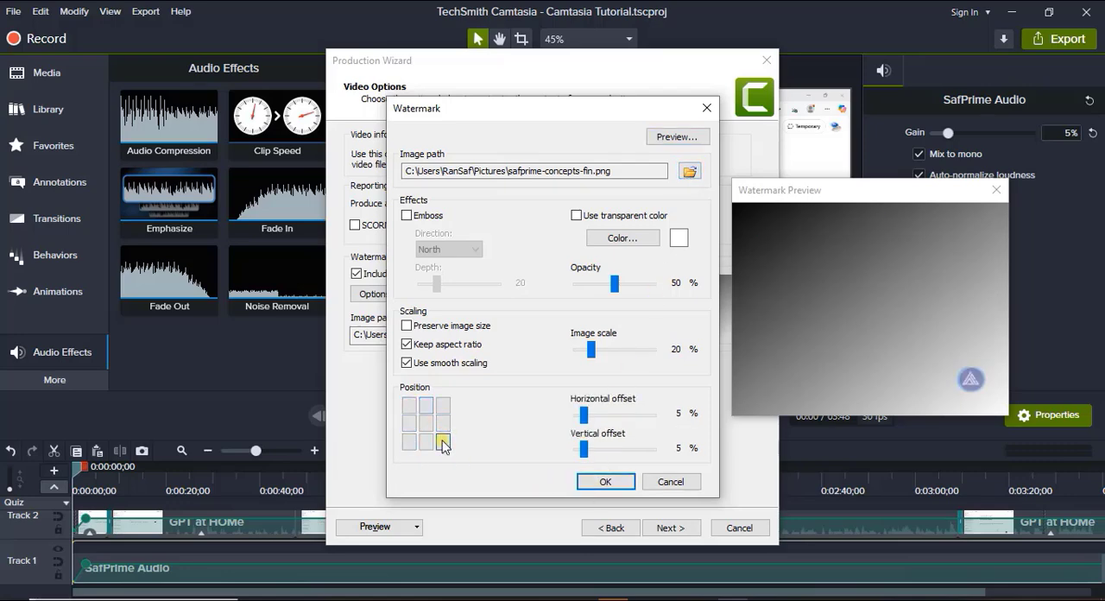
{"action": "left_click", "coordinate": [616, 483]}
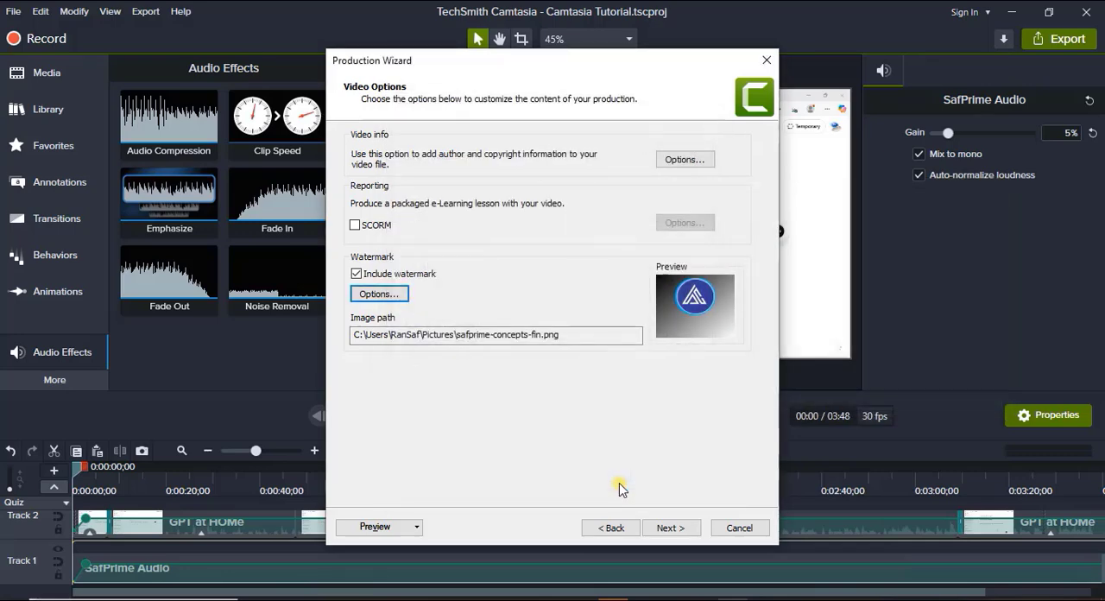
{"action": "left_click", "coordinate": [661, 528]}
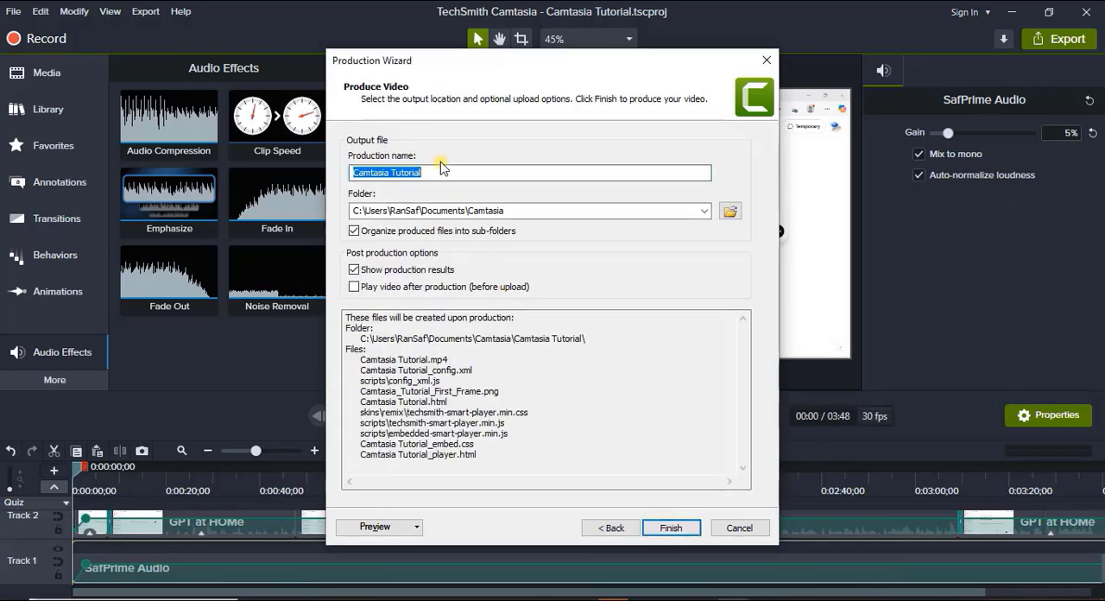
Keep Camtasia Tutorial as the production name in the Camtasia documents folder and produce the video.
{"action": "left_click", "coordinate": [449, 172]}
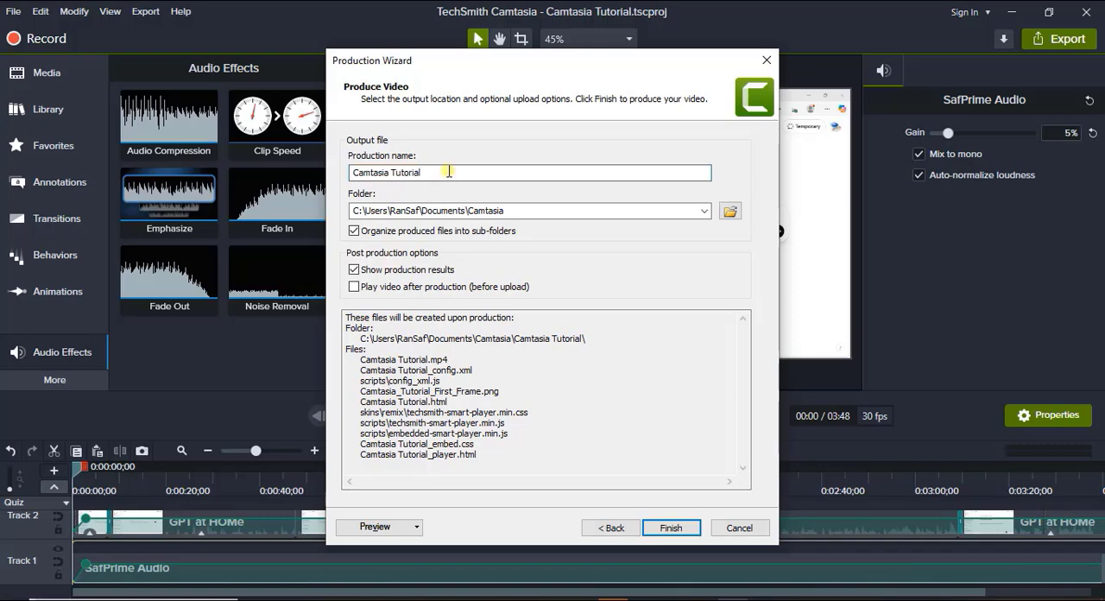
{"action": "left_click", "coordinate": [447, 170]}
{"action": "left_click", "coordinate": [670, 528]}
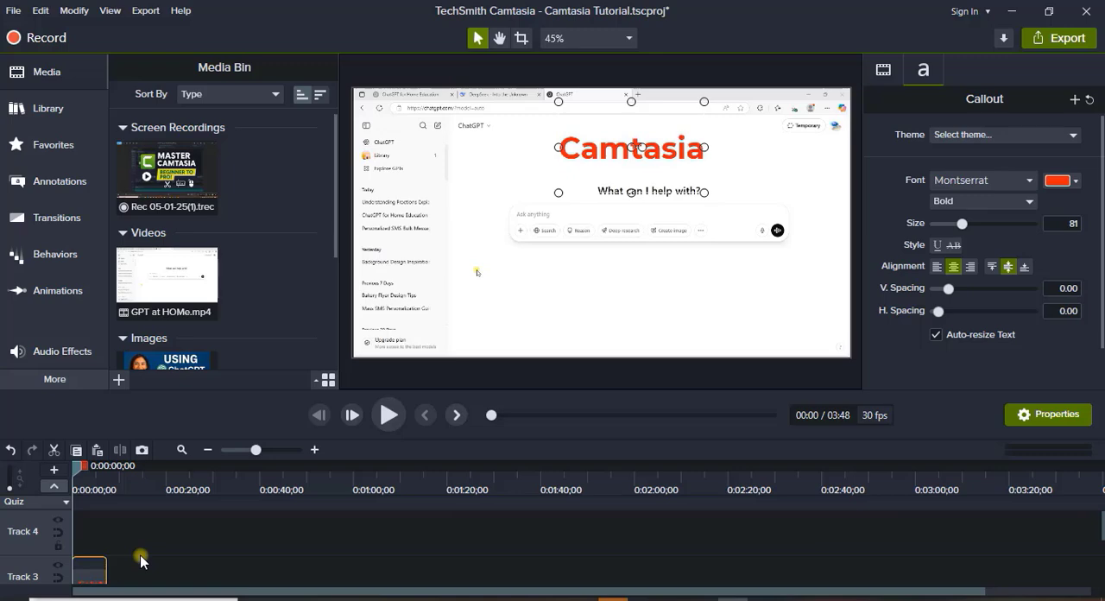
Shift the Camtasia text clip on Track 3 to start at about 7 seconds and apply the Fly In behavior to it.
{"action": "scroll", "coordinate": [141, 561], "scroll_direction": "down", "scroll_amount": 1}
{"action": "left_click_drag", "start_coordinate": [96, 540], "coordinate": [131, 539]}
{"action": "left_click", "coordinate": [113, 467]}
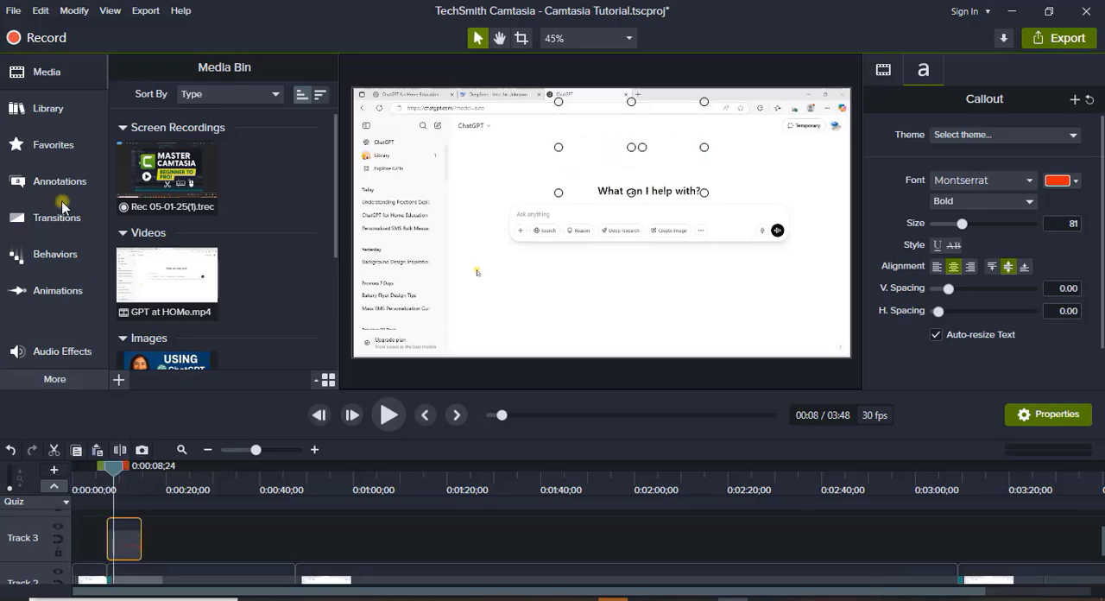
{"action": "left_click", "coordinate": [55, 256]}
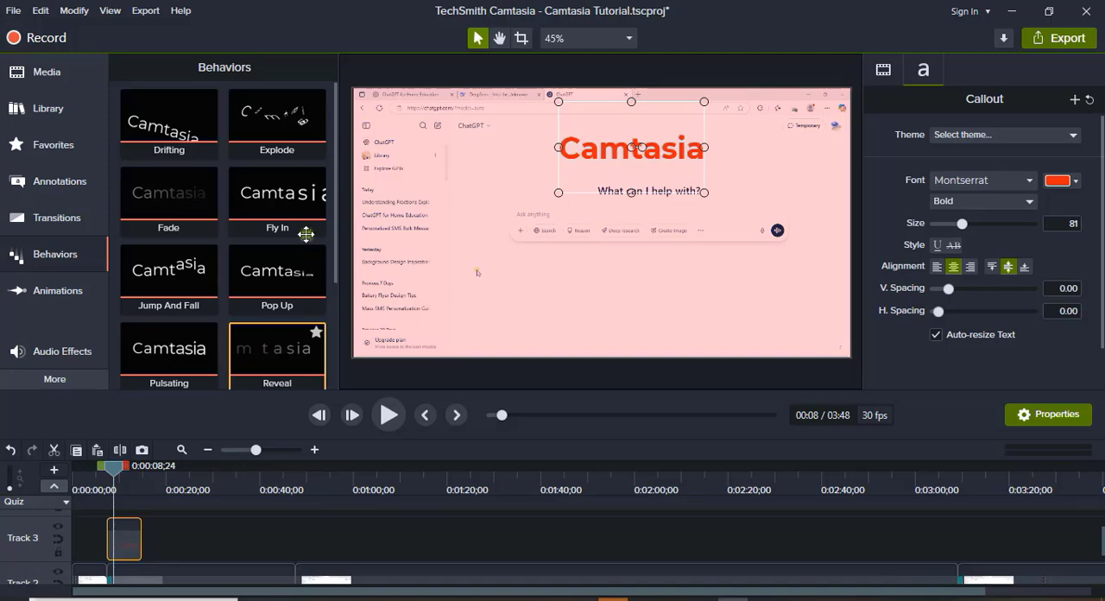
{"action": "left_click_drag", "start_coordinate": [296, 188], "coordinate": [122, 539]}
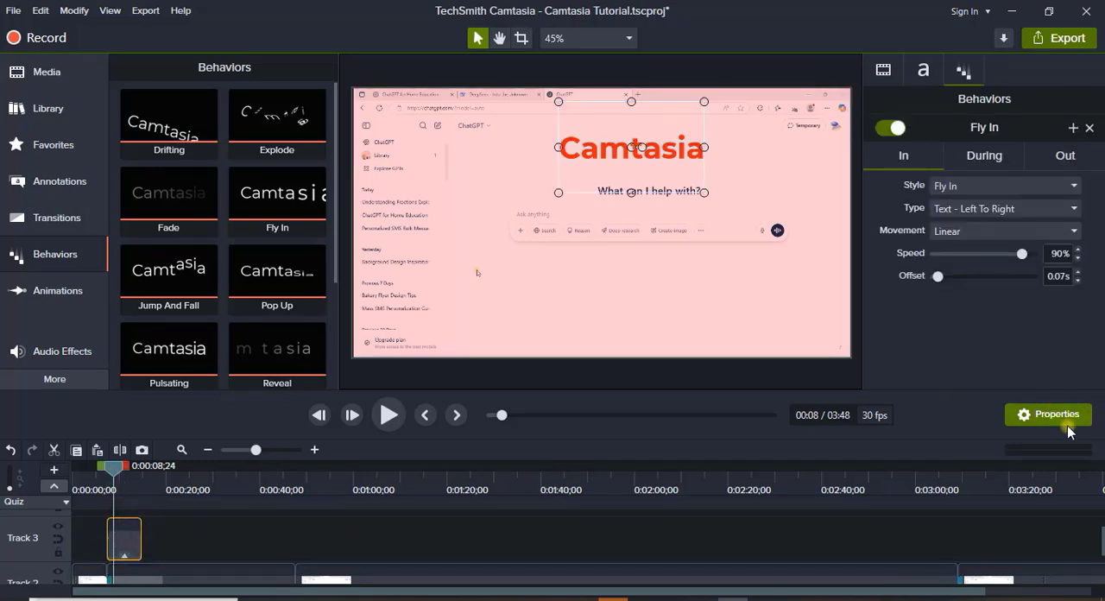
Extend the text clip to about 33 seconds, set its During behavior style to Jump, and show the Out settings.
{"action": "left_click", "coordinate": [977, 153]}
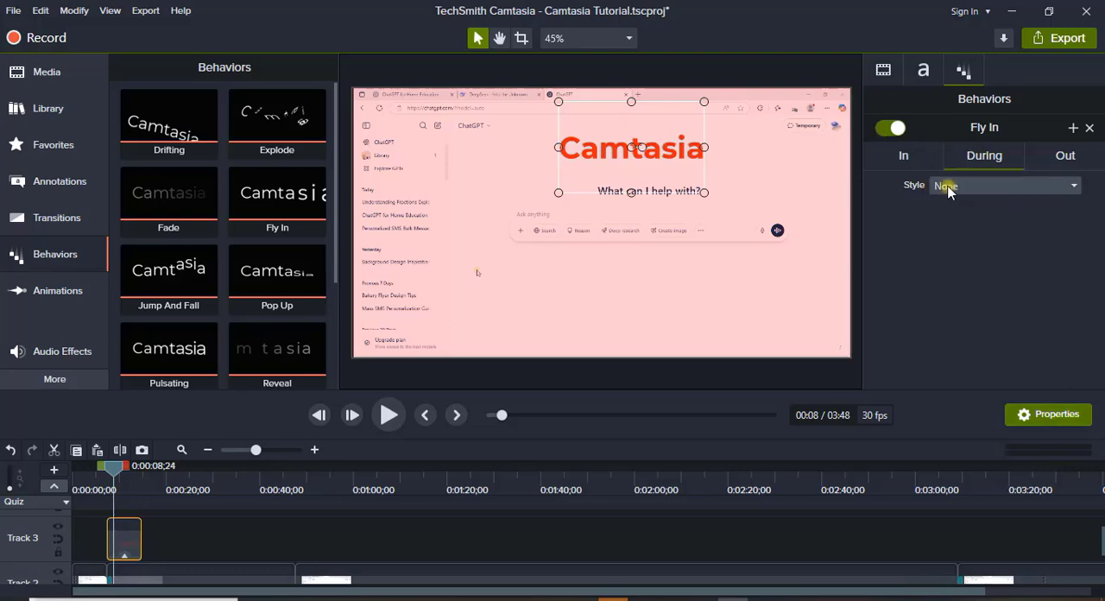
{"action": "left_click_drag", "start_coordinate": [140, 537], "coordinate": [226, 537]}
{"action": "mouse_move", "coordinate": [114, 471]}
{"action": "left_mouse_down"}
{"action": "mouse_move", "coordinate": [153, 481]}
{"action": "mouse_move", "coordinate": [134, 481]}
{"action": "left_mouse_up"}
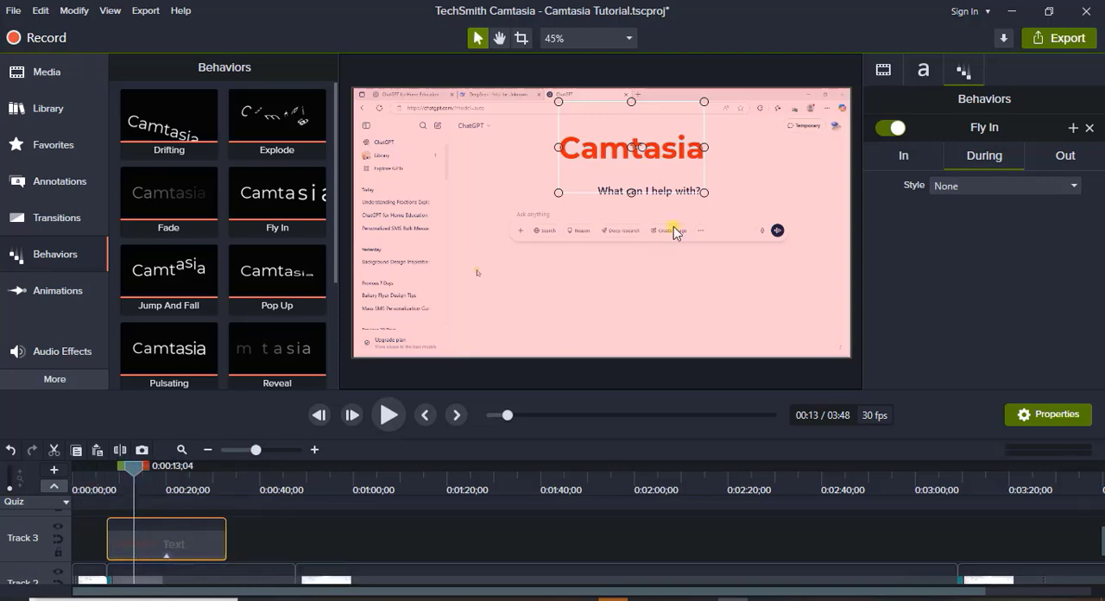
{"action": "left_click", "coordinate": [985, 185]}
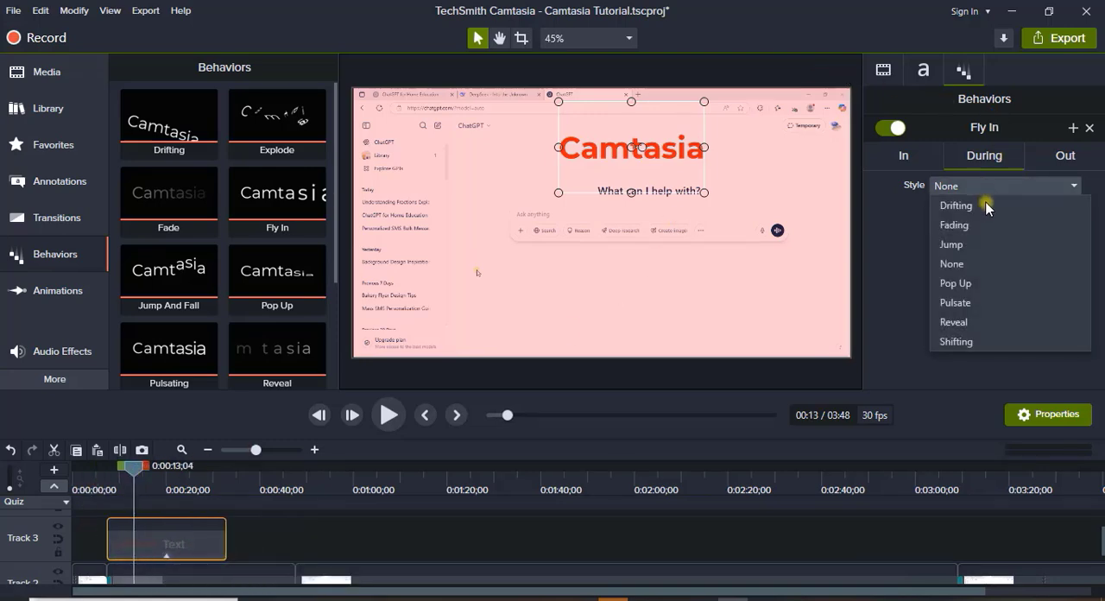
{"action": "left_click", "coordinate": [985, 245]}
{"action": "left_click", "coordinate": [1051, 154]}
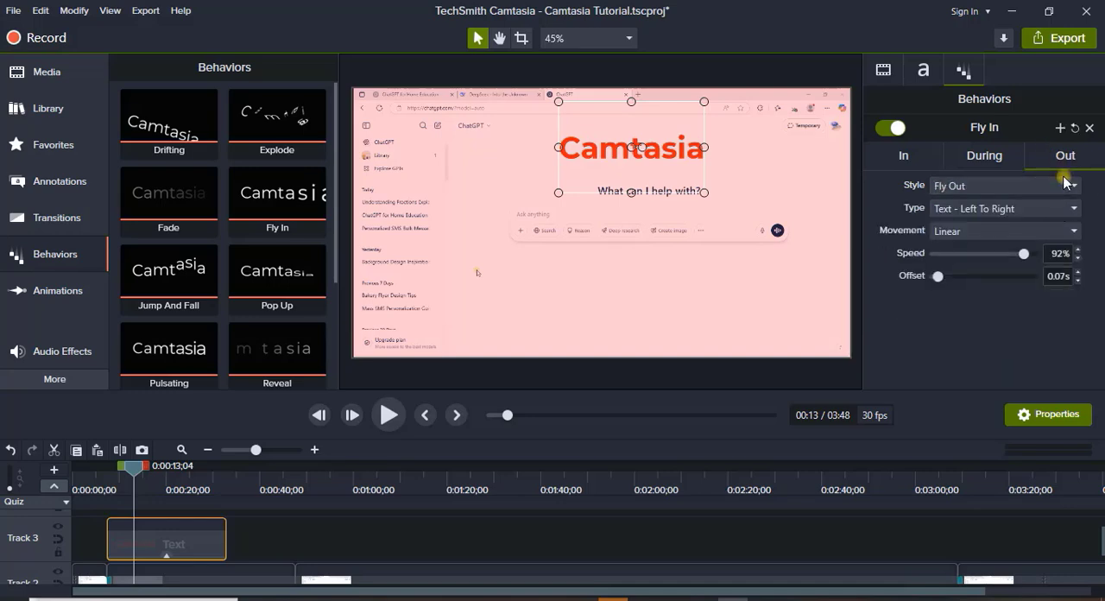
Preview the text clip's animation from its start and again near its end at about 30 seconds.
{"action": "left_click_drag", "start_coordinate": [127, 481], "coordinate": [106, 471]}
{"action": "left_click", "coordinate": [389, 416]}
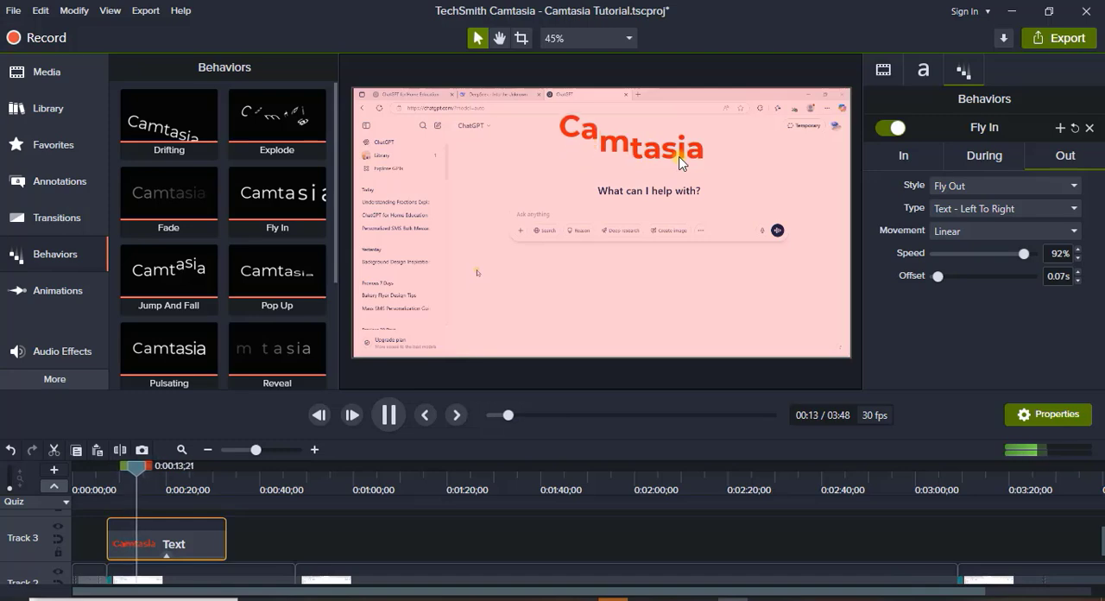
{"action": "left_click", "coordinate": [207, 485]}
{"action": "left_click_drag", "start_coordinate": [212, 468], "coordinate": [222, 468]}
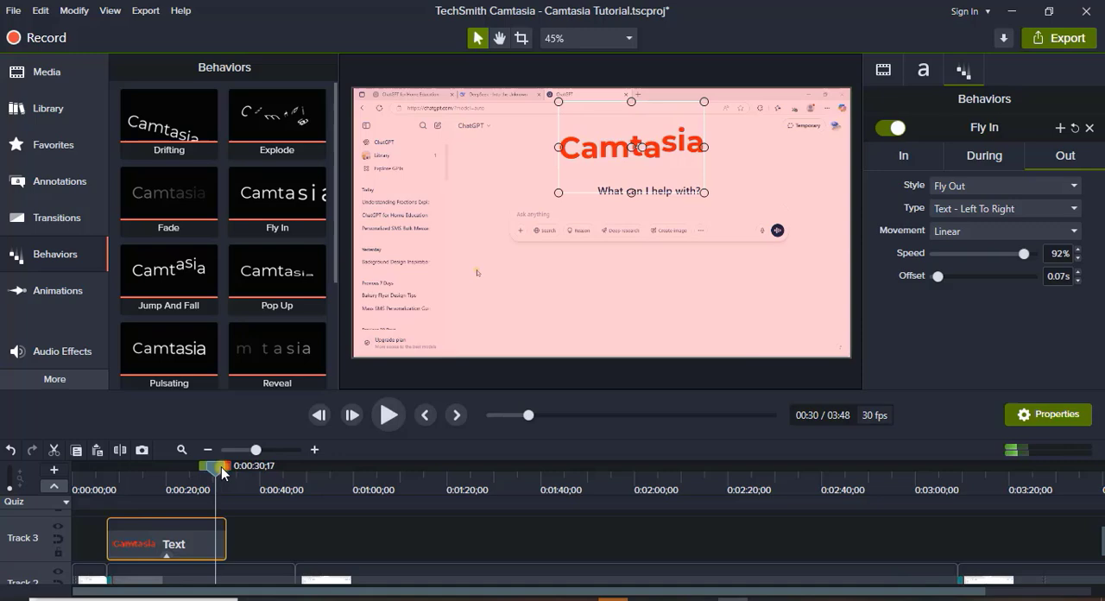
{"action": "left_click", "coordinate": [393, 417]}
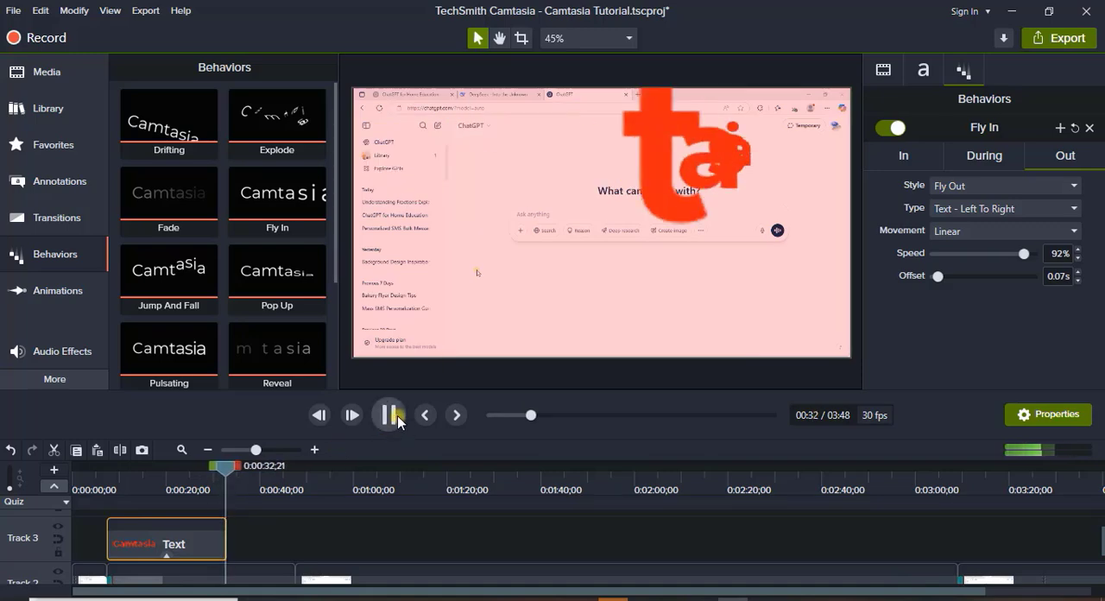
{"action": "key", "text": "space"}
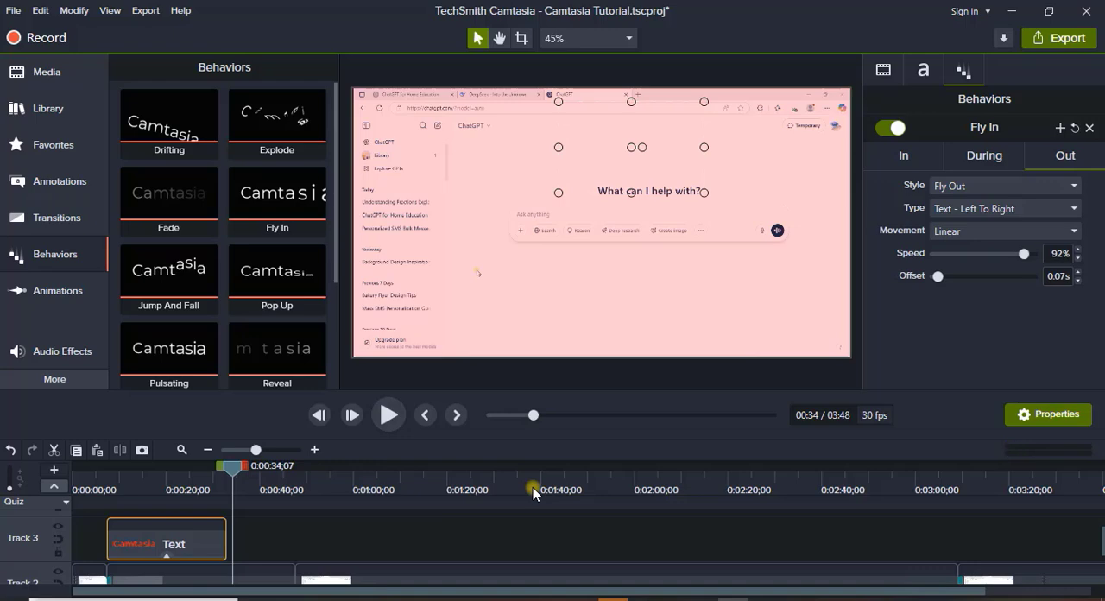
Look through the media bin and the cursor effects, including the left-click effects.
{"action": "left_click", "coordinate": [44, 74]}
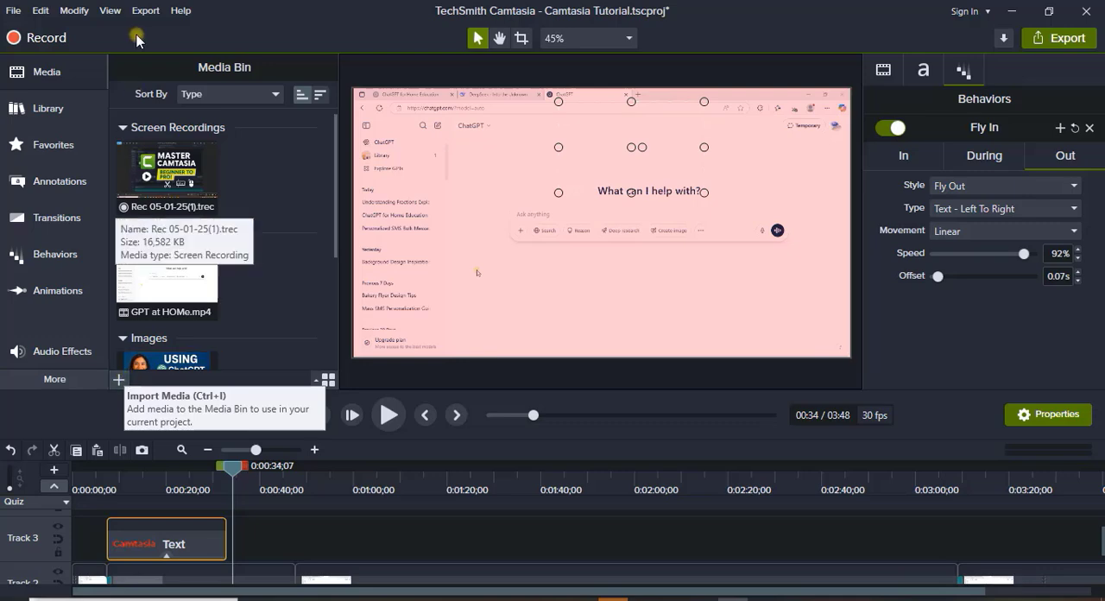
{"action": "left_click", "coordinate": [53, 380]}
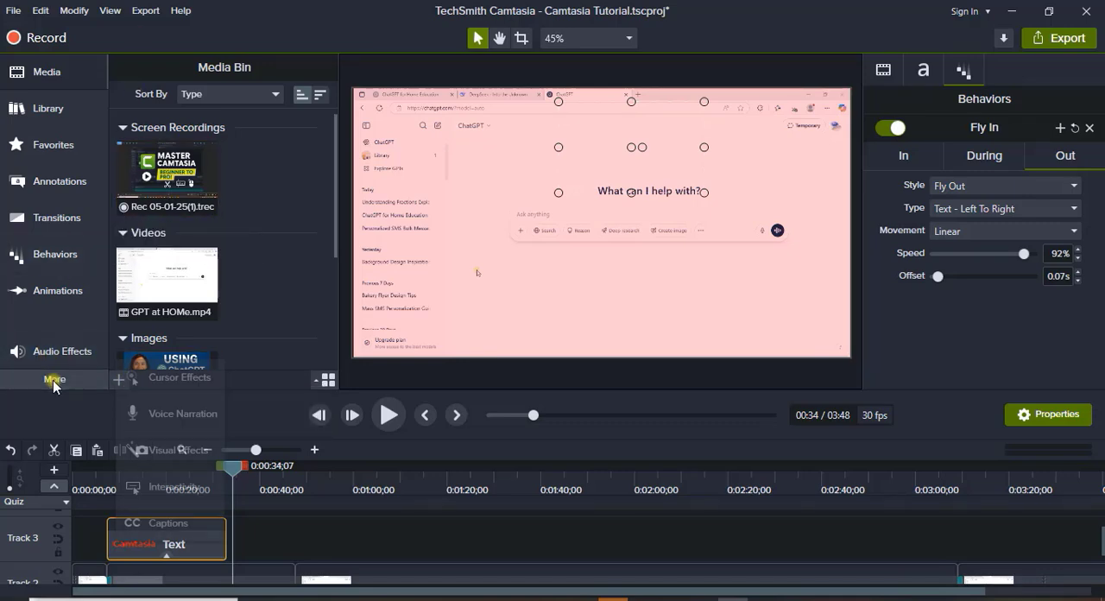
{"action": "left_click", "coordinate": [167, 384]}
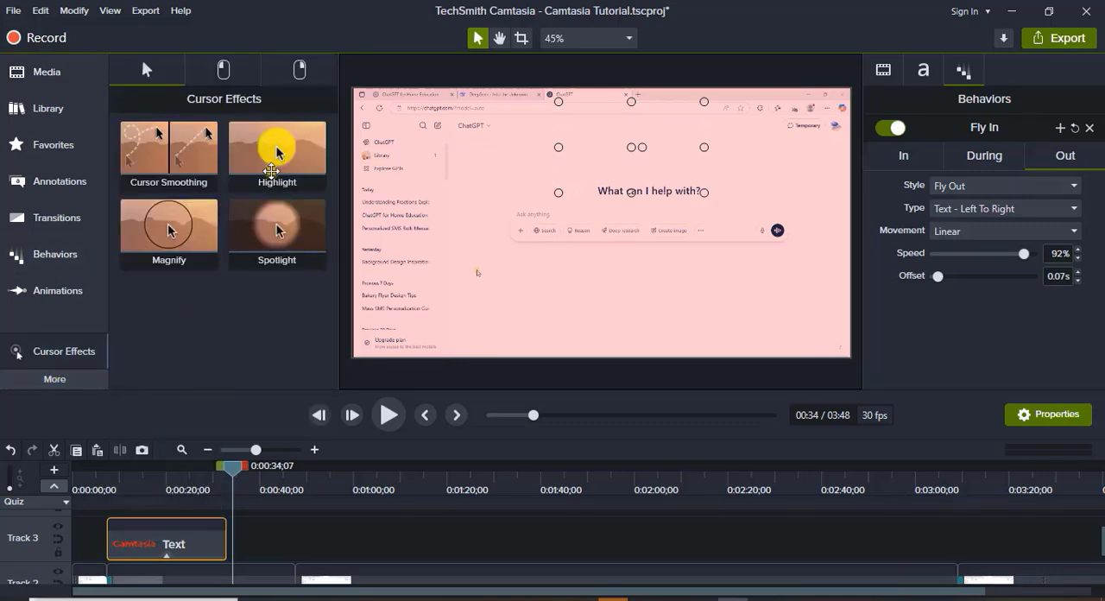
{"action": "left_click", "coordinate": [223, 69]}
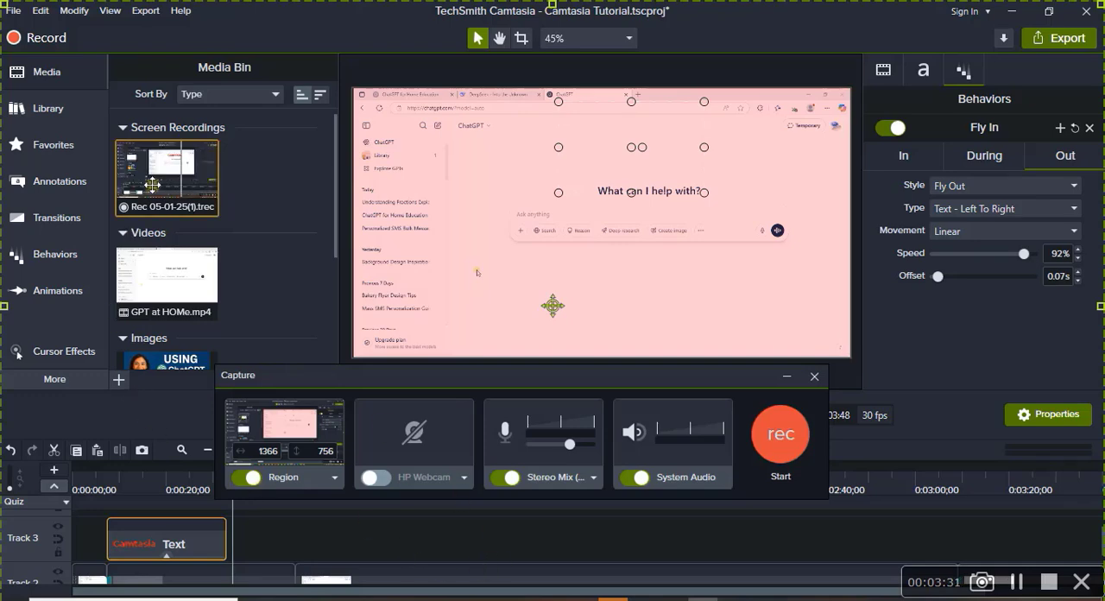
Disable Track 2 so its GPT at HOMe media is excluded from the preview.
{"action": "scroll", "coordinate": [84, 563], "scroll_direction": "down", "scroll_amount": 2}
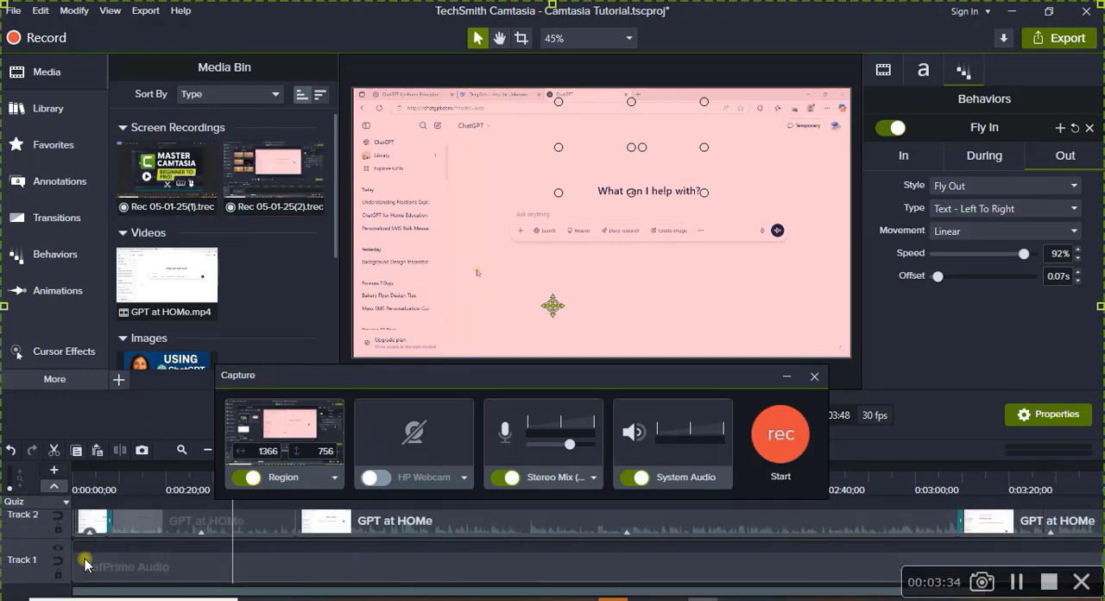
{"action": "scroll", "coordinate": [65, 559], "scroll_direction": "up", "scroll_amount": 2}
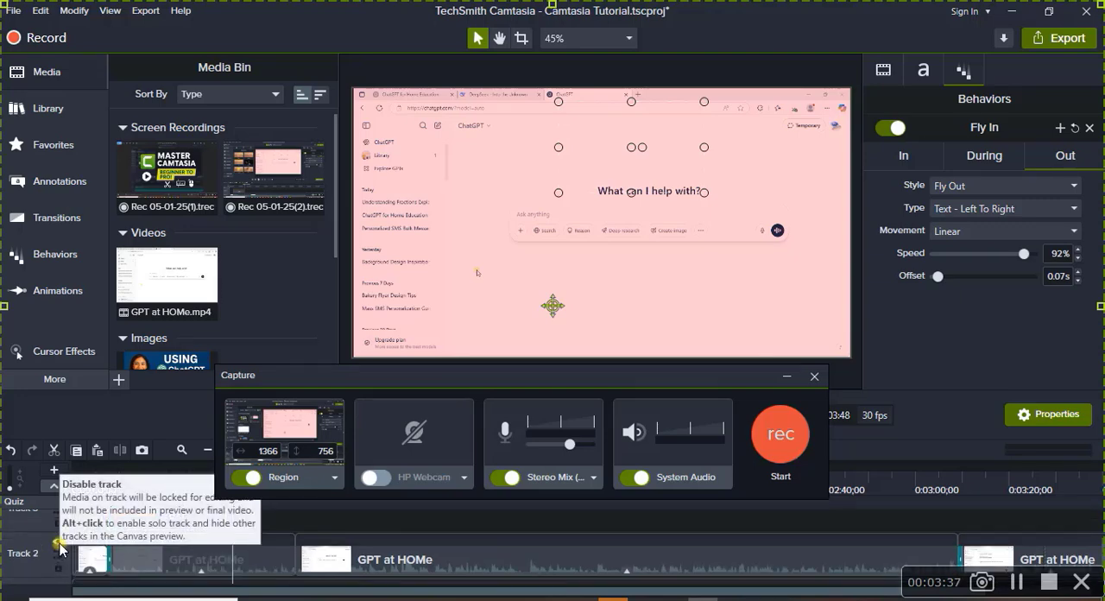
{"action": "left_click", "coordinate": [58, 541]}
{"action": "scroll", "coordinate": [105, 545], "scroll_direction": "up", "scroll_amount": 2}
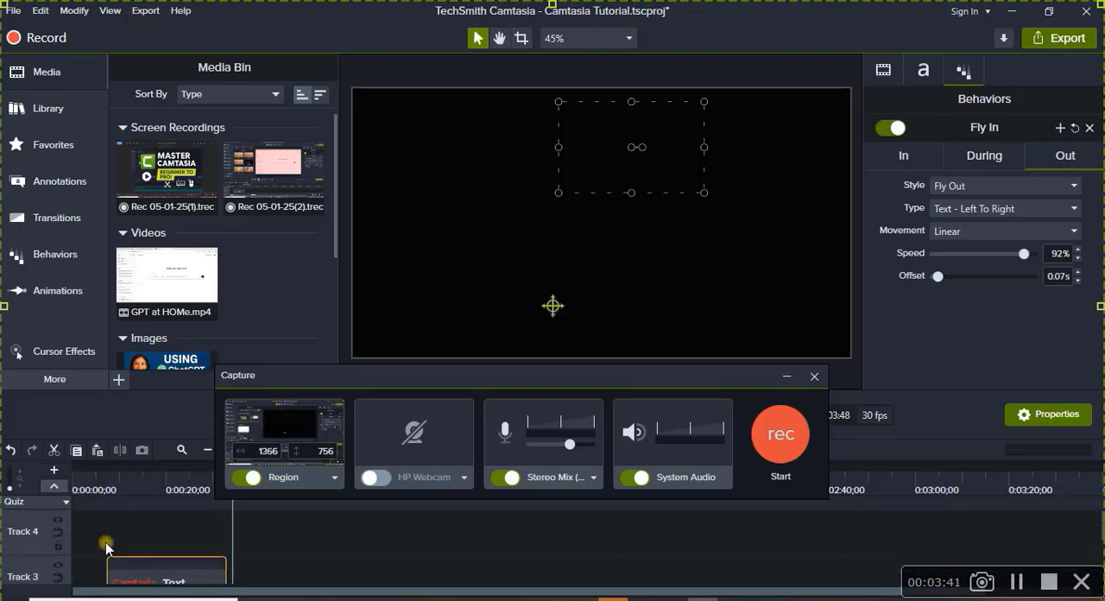
Add Rec 05-01-25(1).trec after the text clip on Track 3 at about 34 seconds and minimize the Capture window.
{"action": "left_click", "coordinate": [168, 176]}
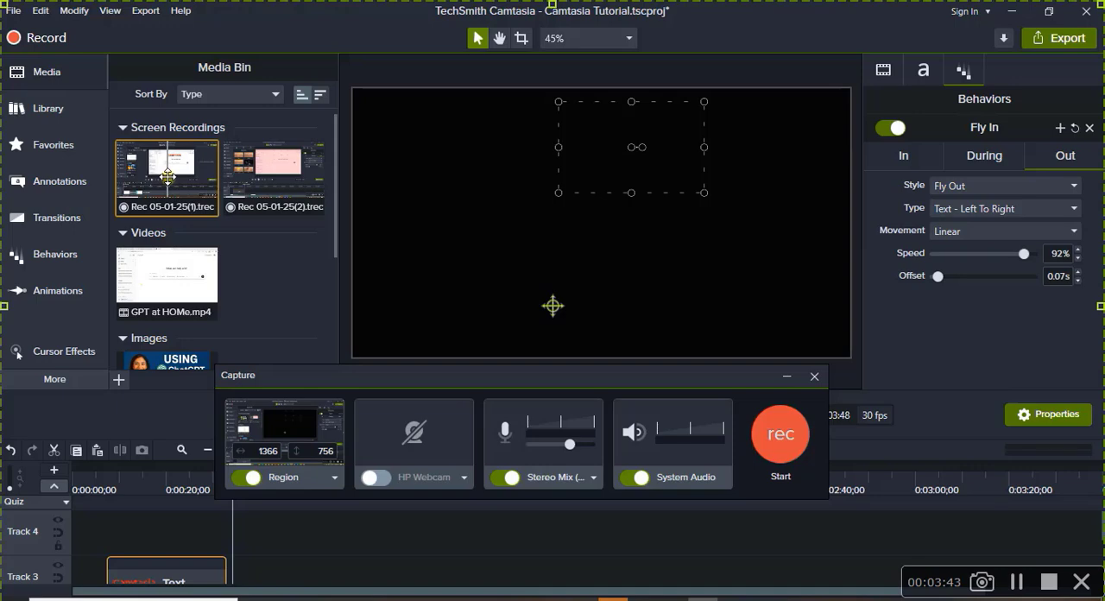
{"action": "left_click_drag", "start_coordinate": [167, 176], "coordinate": [414, 560]}
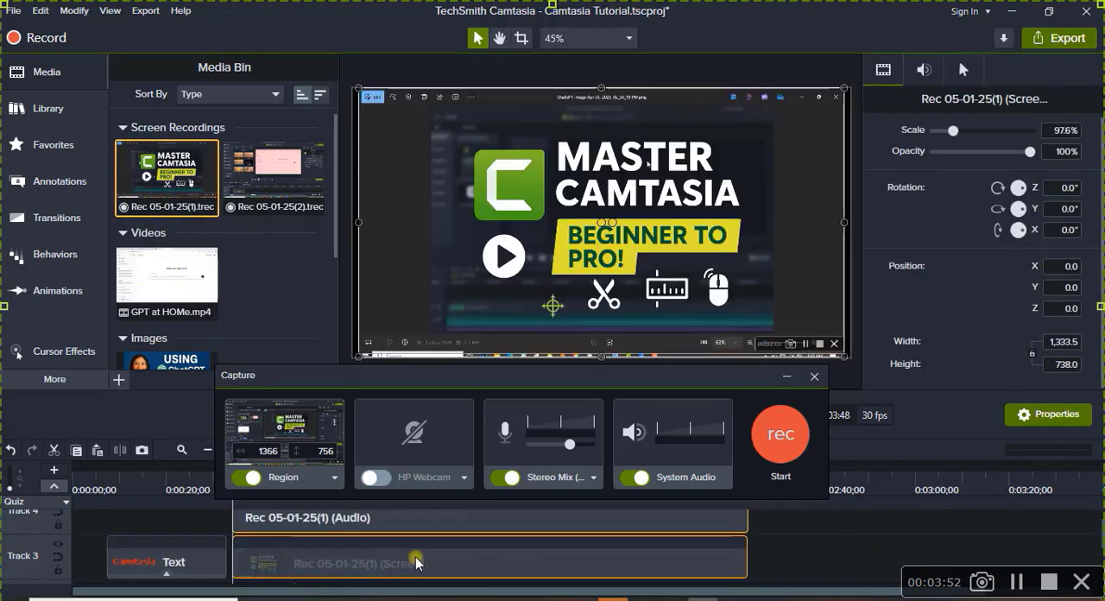
{"action": "left_click", "coordinate": [786, 376]}
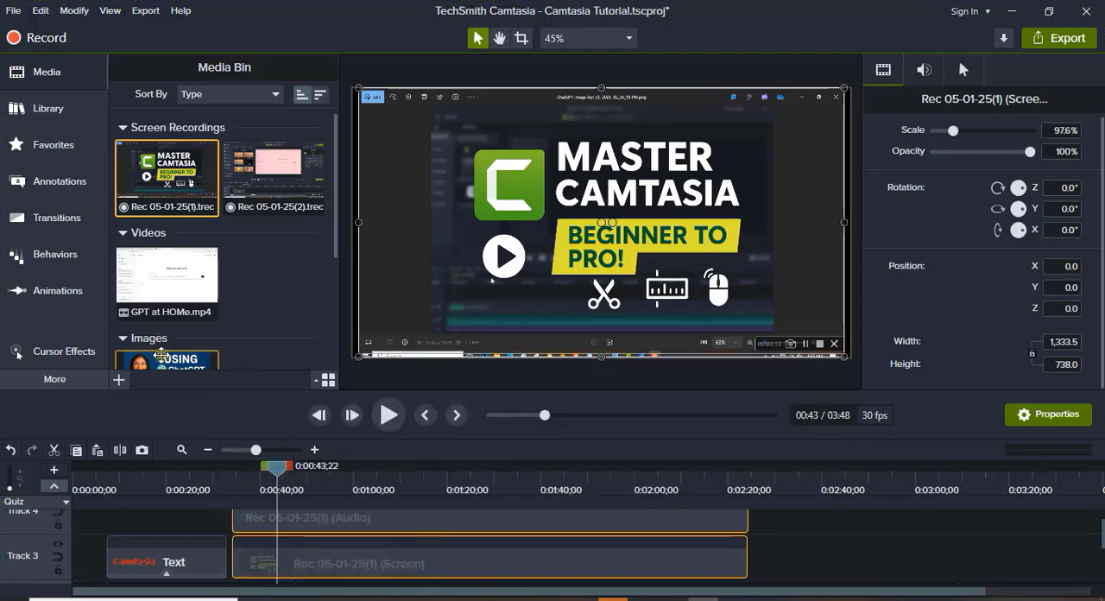
Apply the Scope left-click effect to the Rec 05-01-25(1) screen clip and play part of the recording.
{"action": "left_click", "coordinate": [75, 351]}
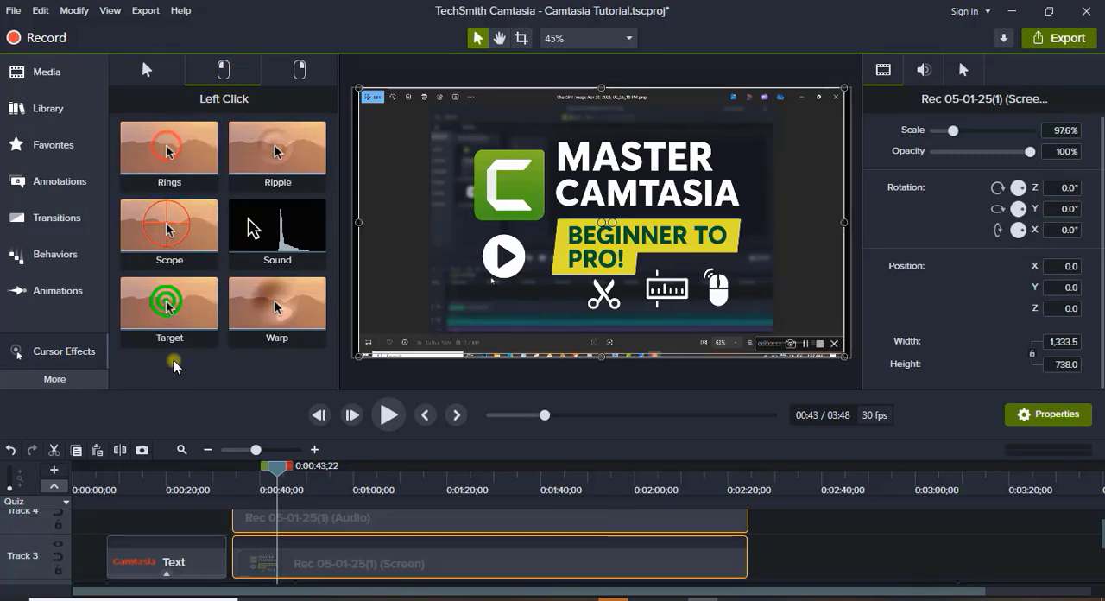
{"action": "left_click_drag", "start_coordinate": [173, 236], "coordinate": [337, 574]}
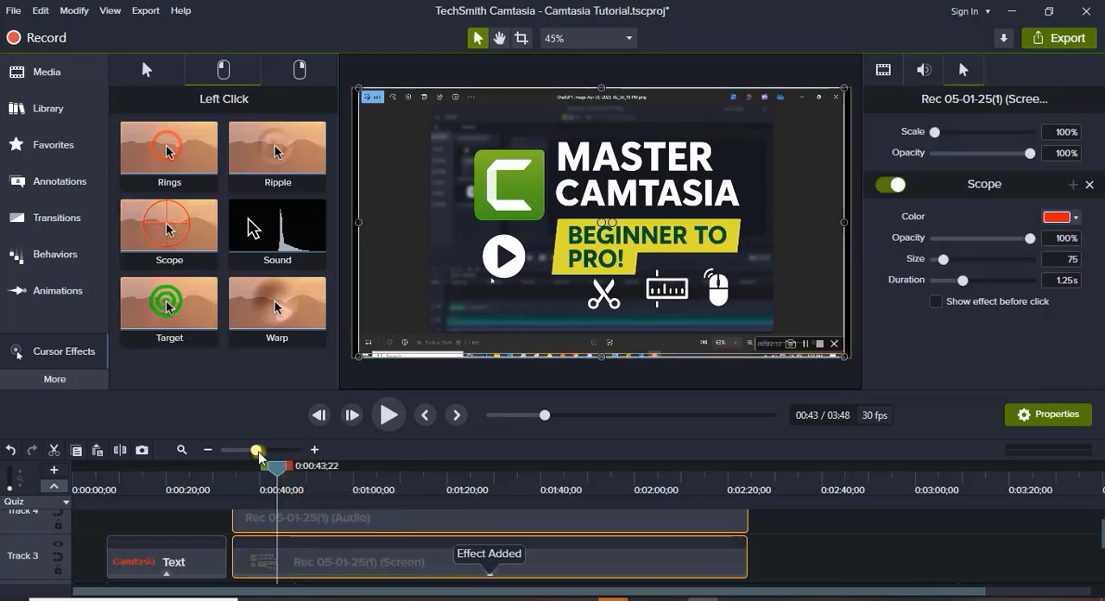
{"action": "left_click", "coordinate": [388, 417]}
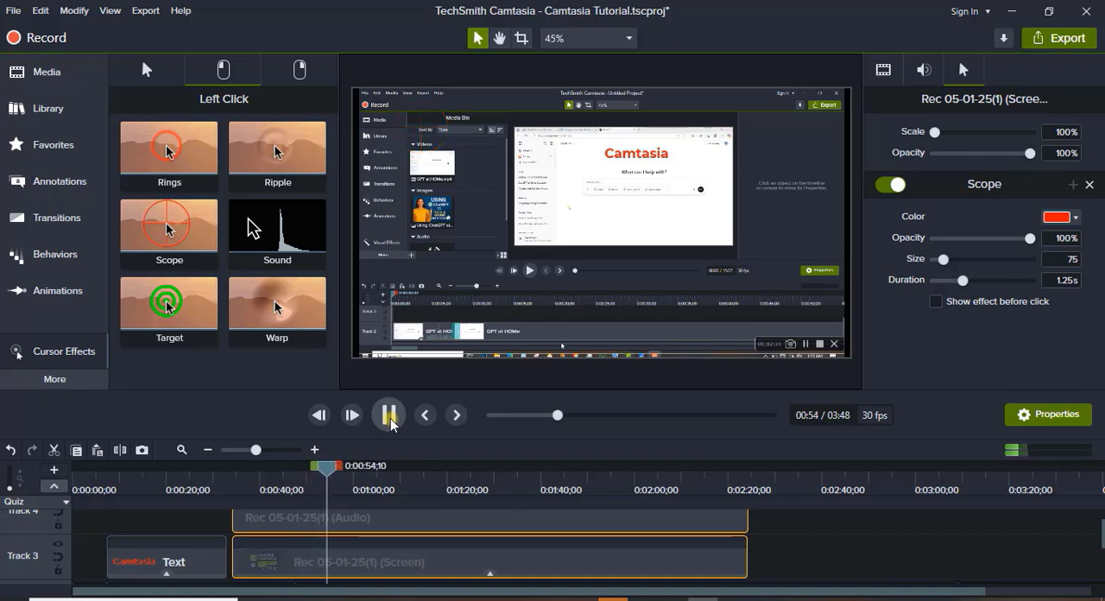
{"action": "left_click", "coordinate": [388, 416]}
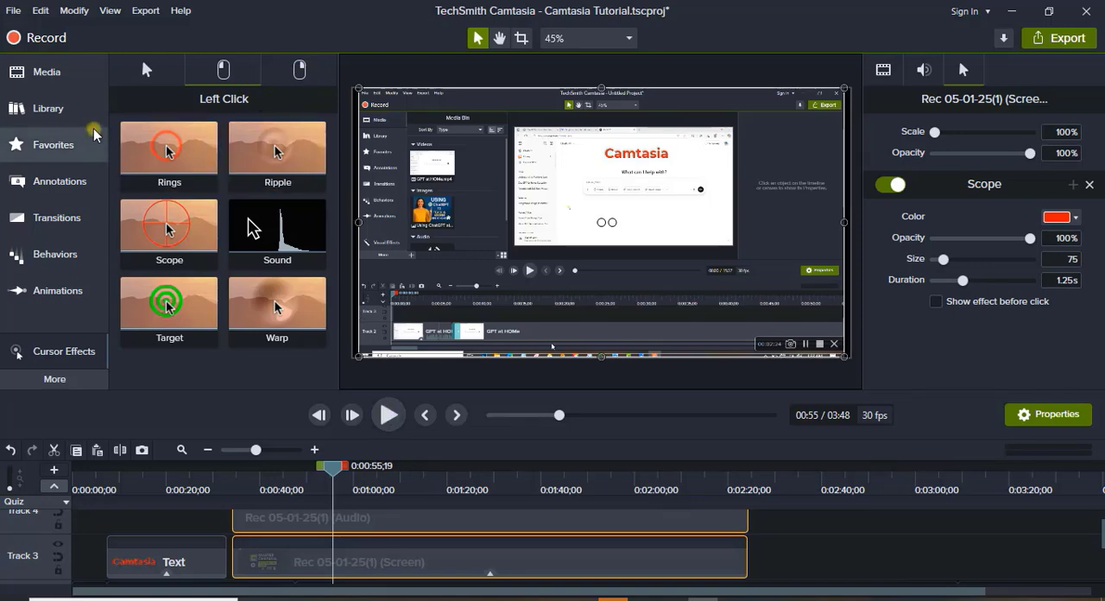
Apply the Highlight cursor effect to the screen recording clip and check it up to about 1:06 on the timeline.
{"action": "left_click", "coordinate": [146, 69]}
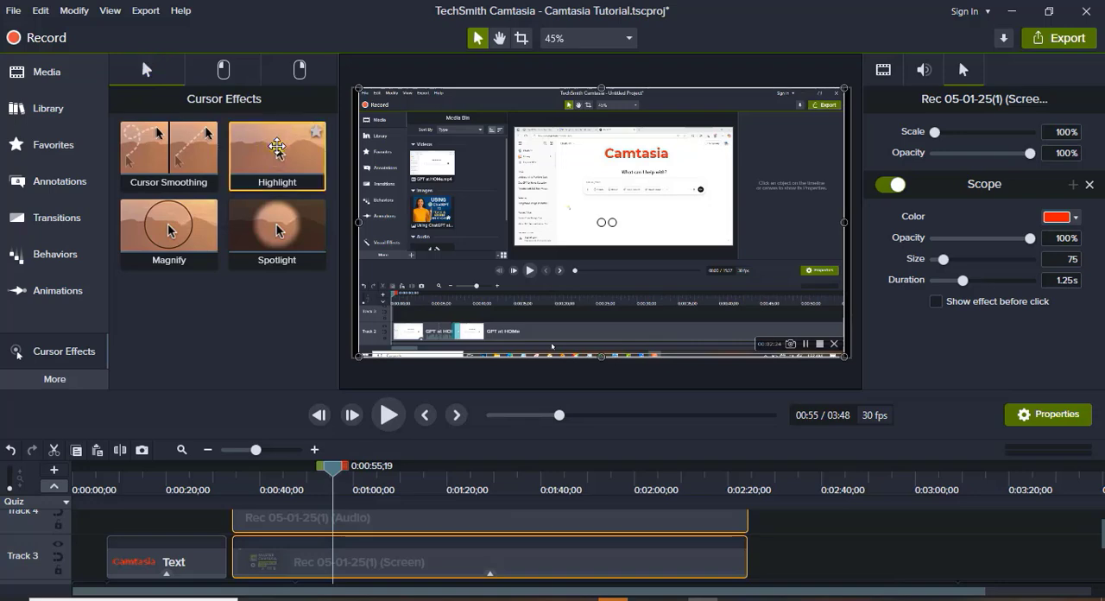
{"action": "left_click_drag", "start_coordinate": [277, 147], "coordinate": [364, 581]}
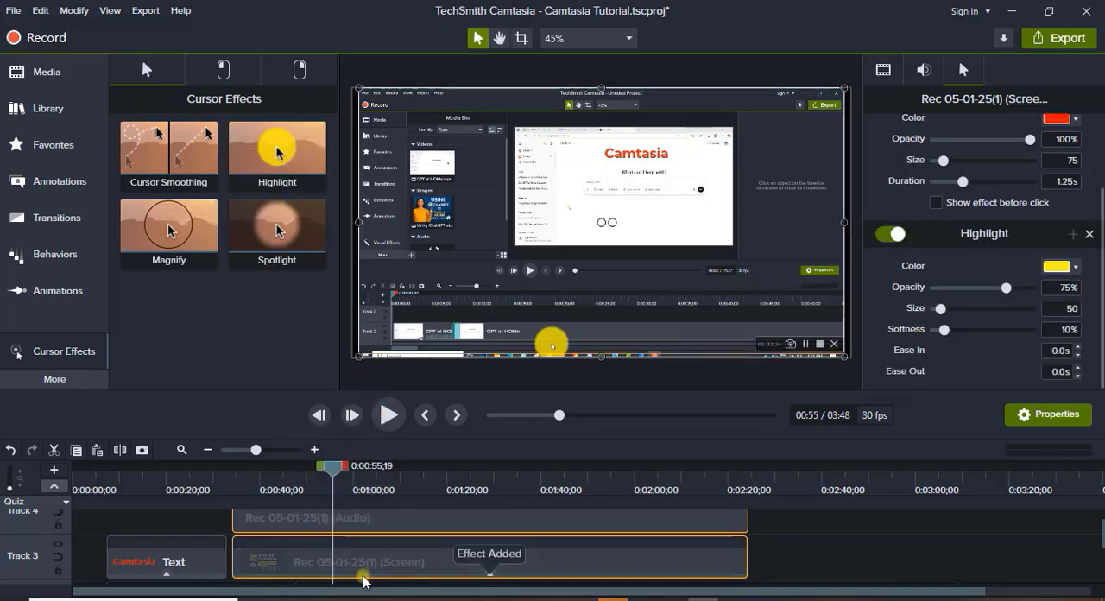
{"action": "left_click_drag", "start_coordinate": [333, 466], "coordinate": [383, 464]}
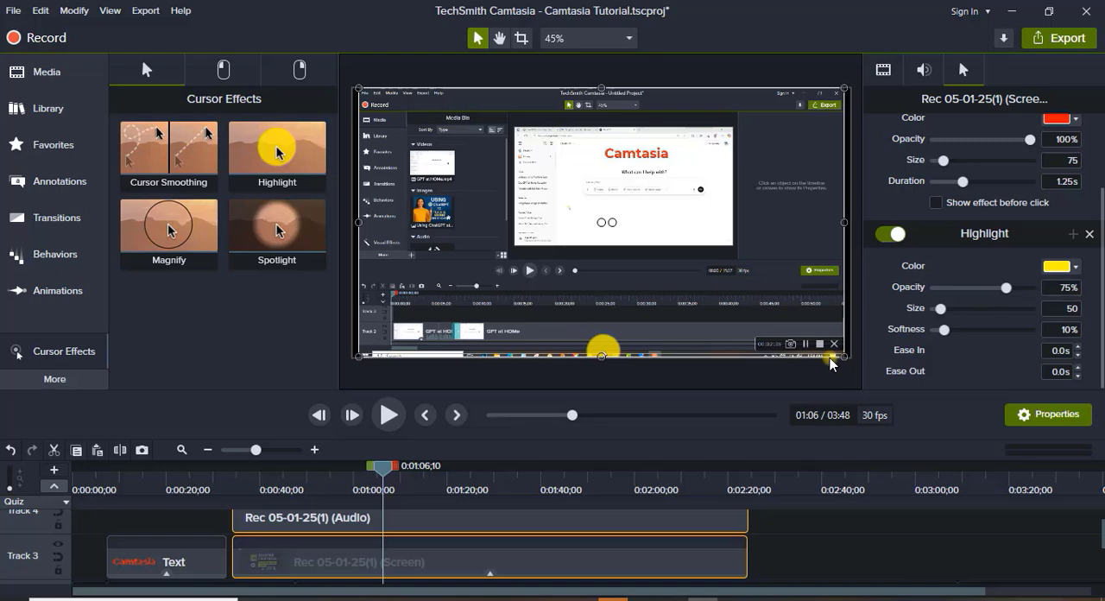
Open the visual effects and briefly preview the Camtasia Module 6 camera clip with the minimalist workspace background from about 2:51.
{"action": "left_click", "coordinate": [57, 378]}
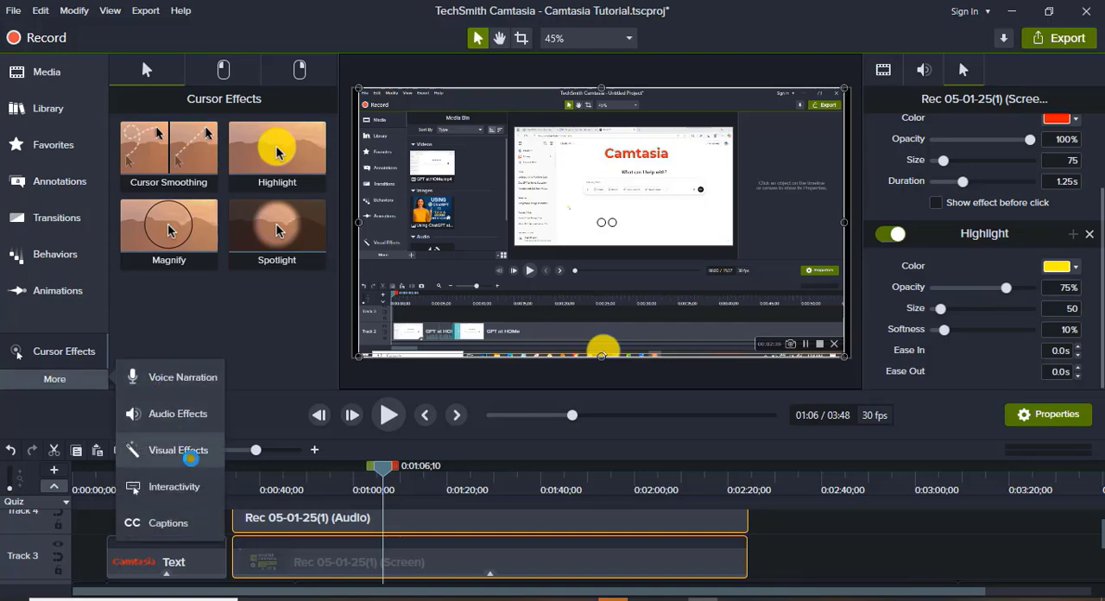
{"action": "left_click", "coordinate": [192, 456]}
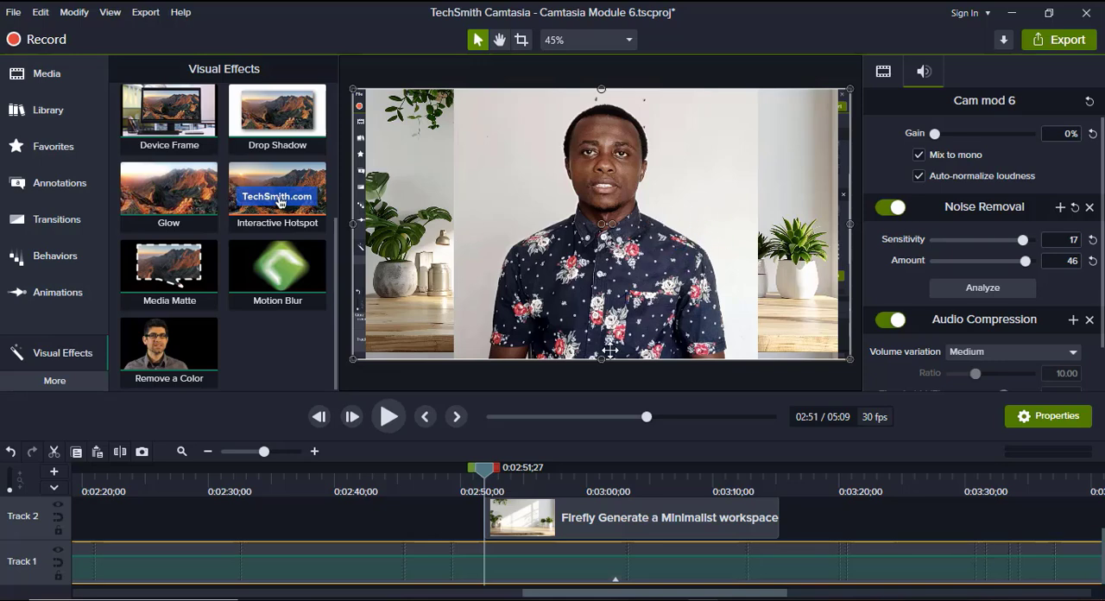
{"action": "left_click", "coordinate": [387, 417]}
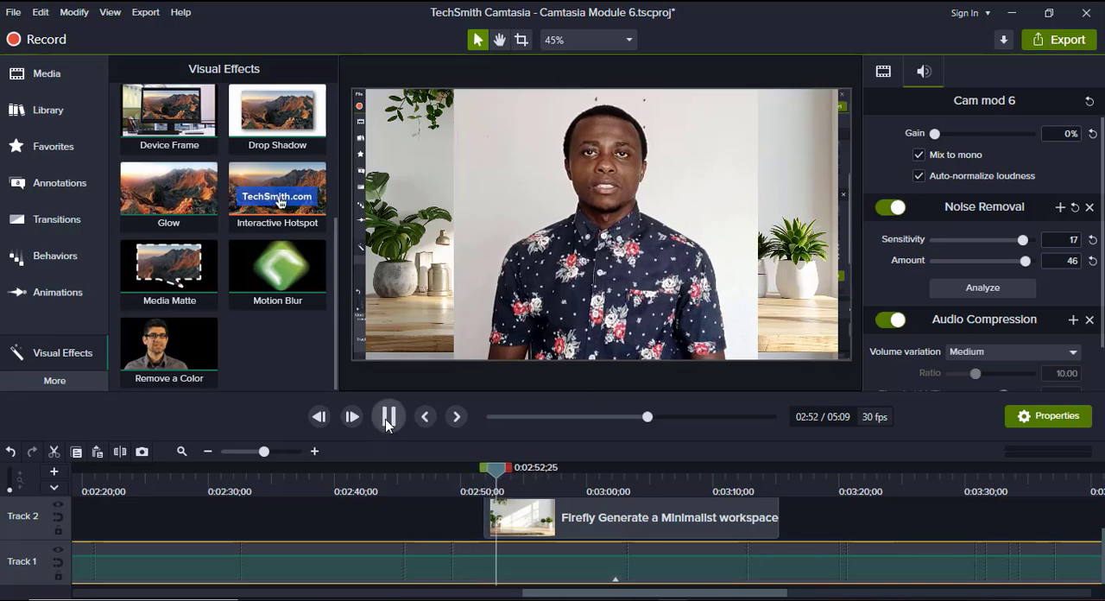
{"action": "left_click", "coordinate": [386, 419]}
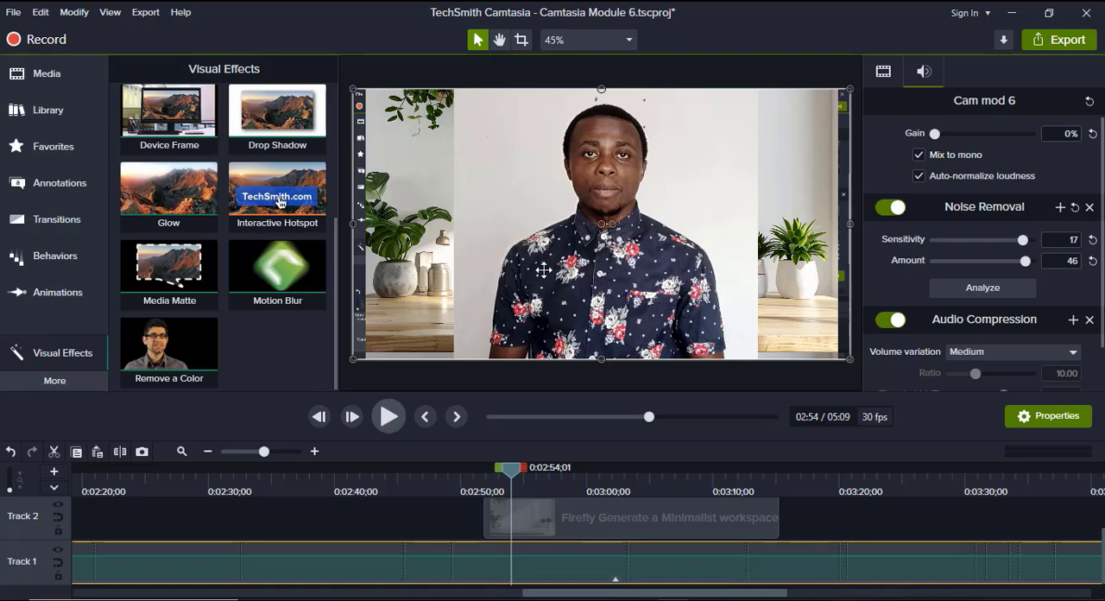
Sample the light wall behind the speaker as the Remove a Color colour for the M1 Intro 2 clip.
{"action": "scroll", "coordinate": [613, 519], "scroll_direction": "up", "scroll_amount": 1}
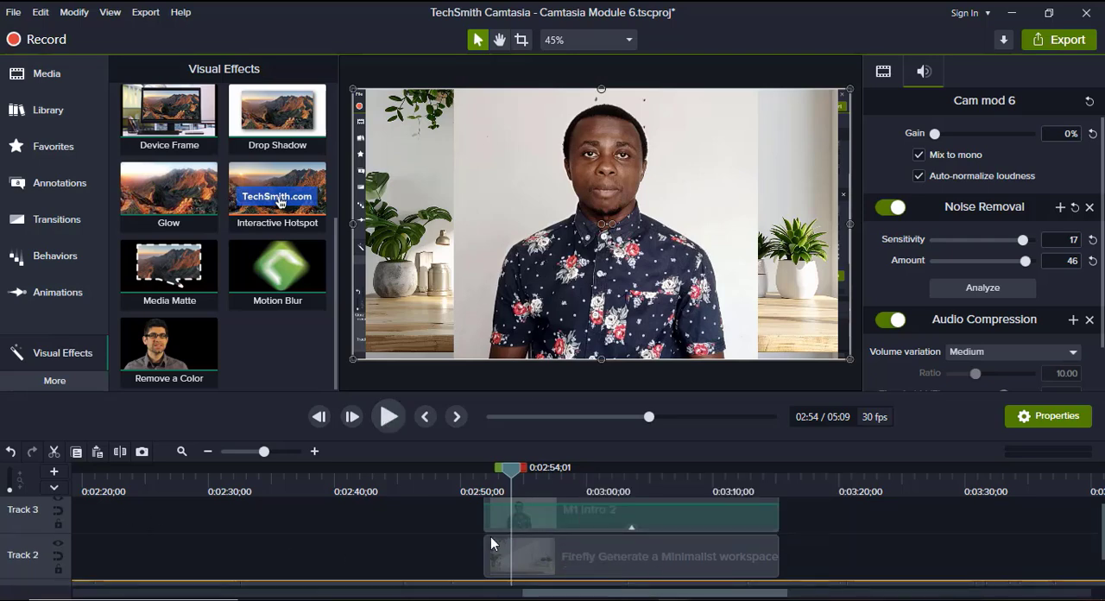
{"action": "scroll", "coordinate": [521, 533], "scroll_direction": "up", "scroll_amount": 1}
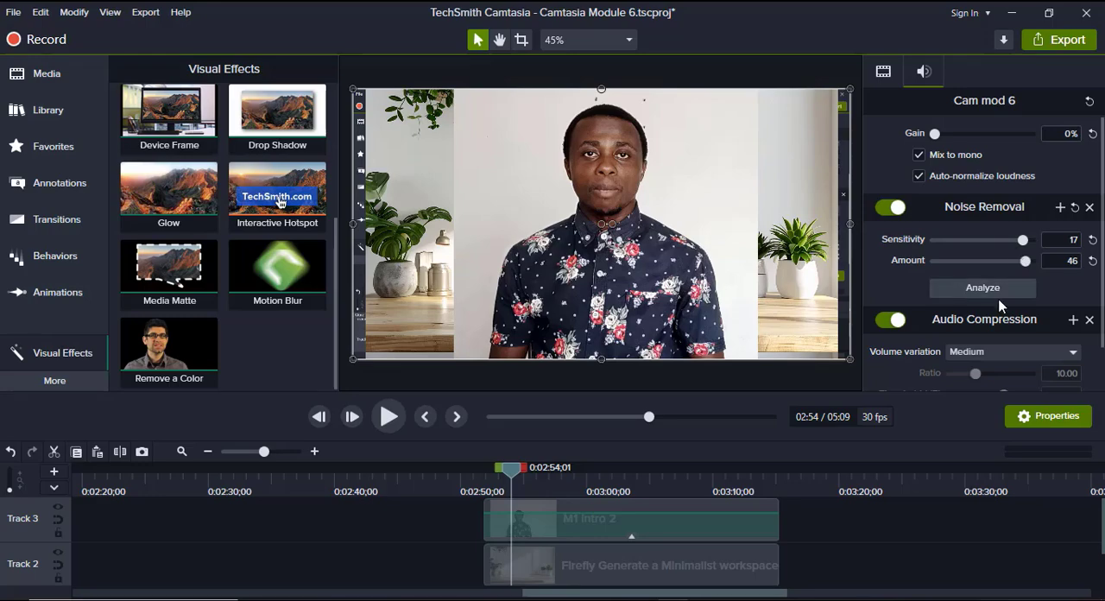
{"action": "scroll", "coordinate": [1000, 302], "scroll_direction": "down", "scroll_amount": 1}
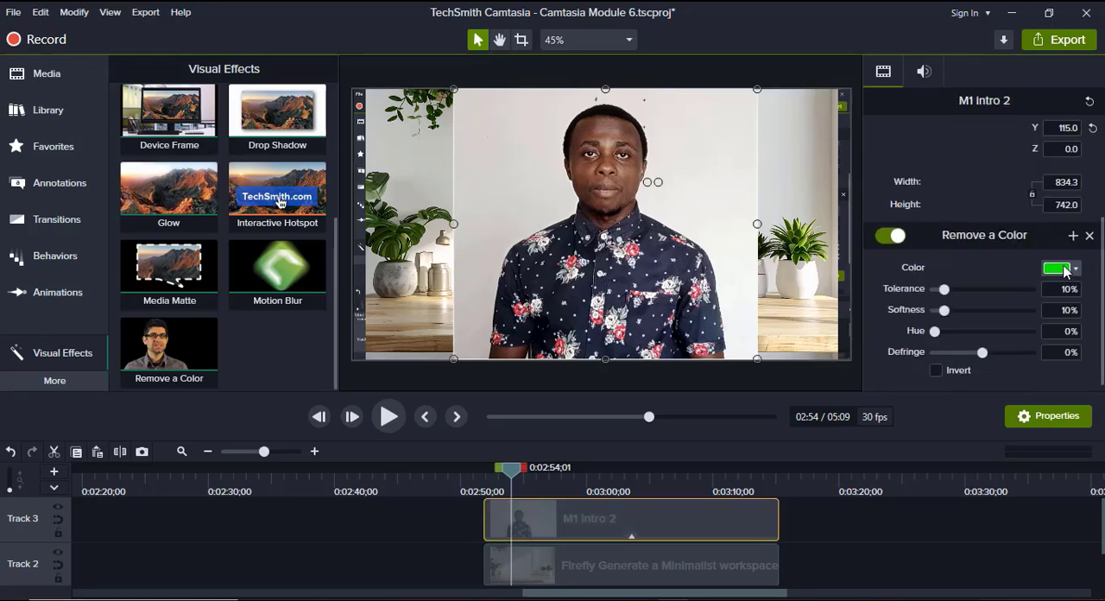
{"action": "left_click", "coordinate": [1063, 270]}
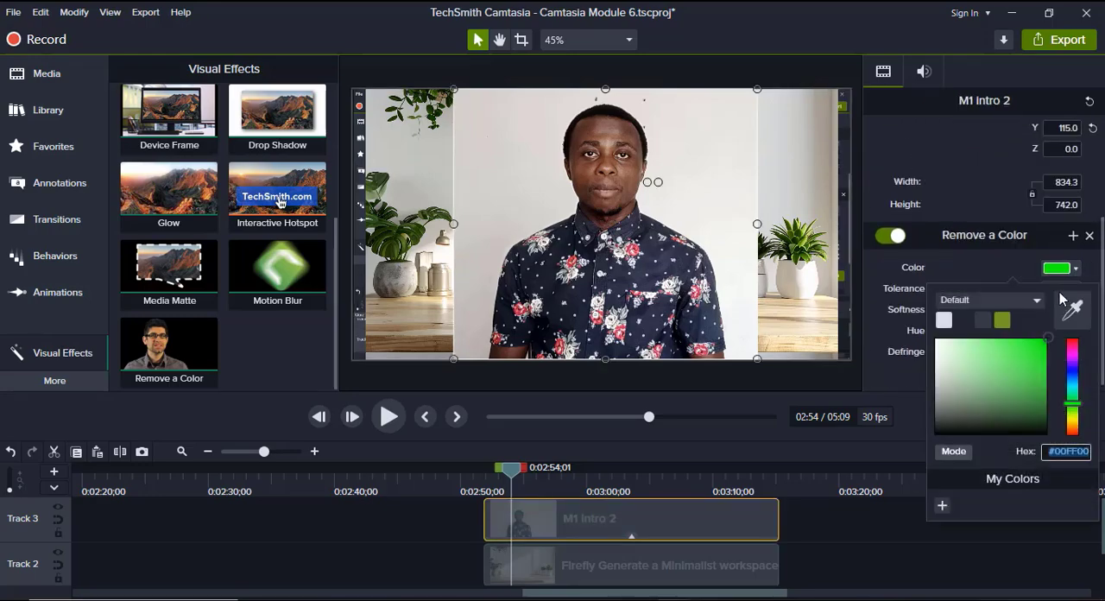
{"action": "left_click", "coordinate": [1067, 304]}
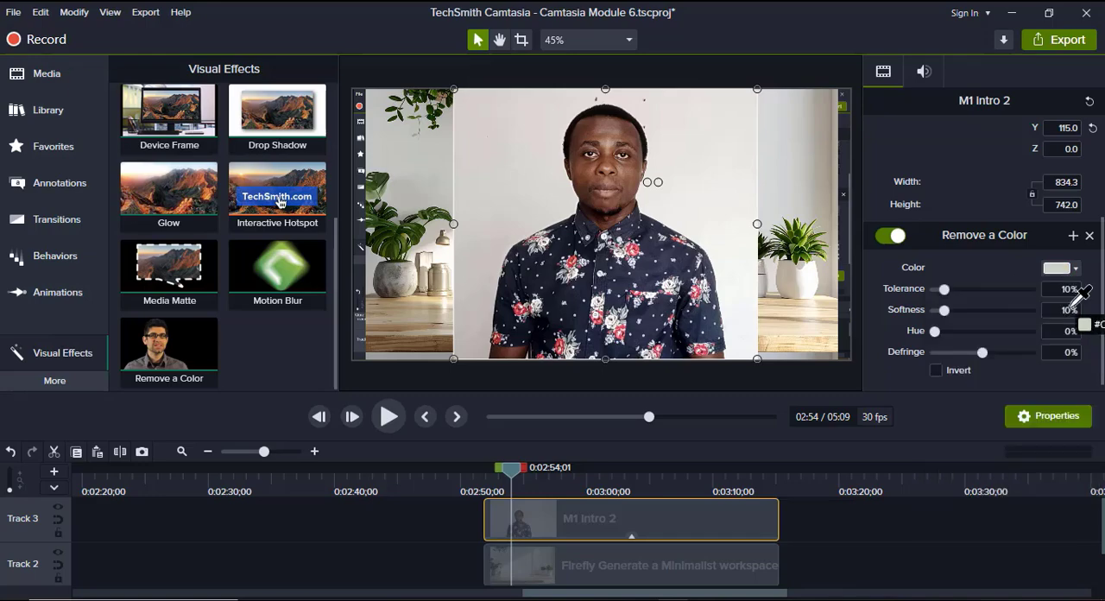
{"action": "left_click", "coordinate": [718, 134]}
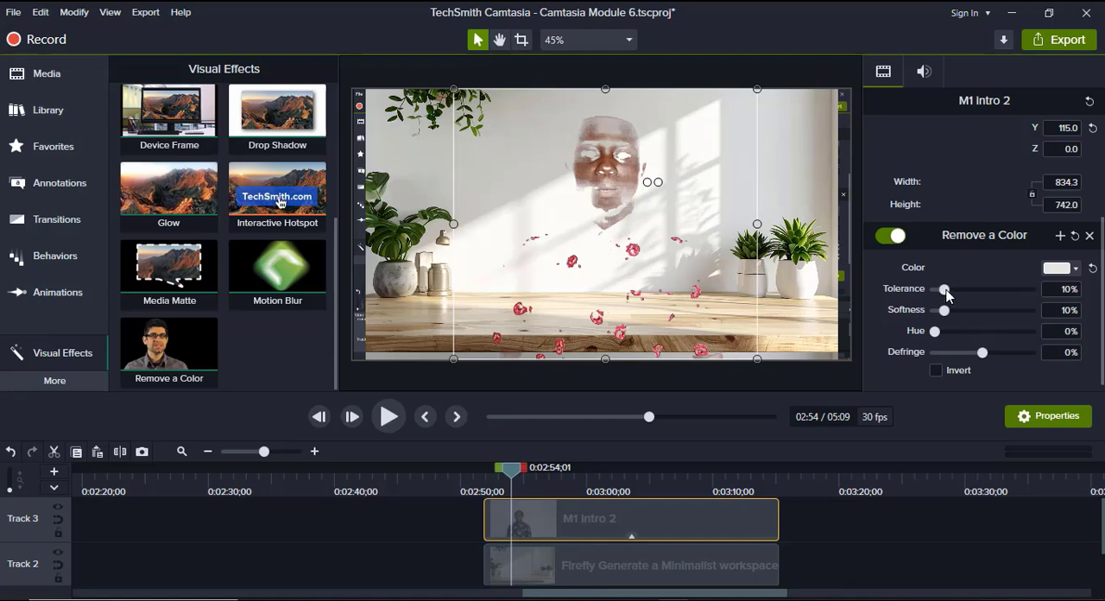
Set the M1 Intro 2 clip's Remove a Color tolerance and softness to 0% and its defringe to 8%.
{"action": "left_click_drag", "start_coordinate": [947, 294], "coordinate": [936, 295]}
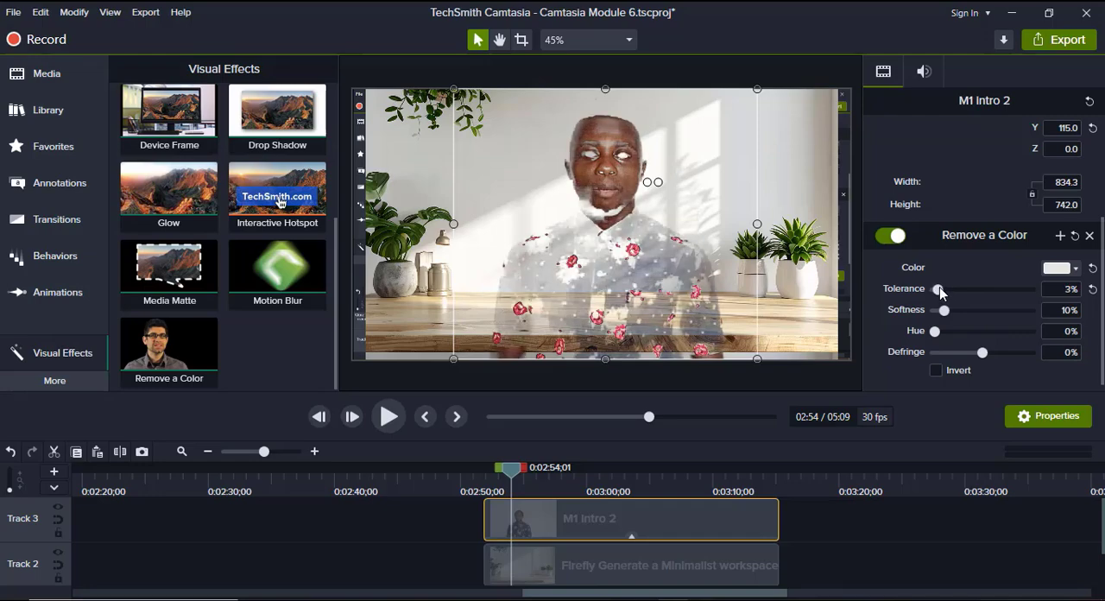
{"action": "left_click", "coordinate": [1073, 269]}
{"action": "left_click", "coordinate": [1064, 269]}
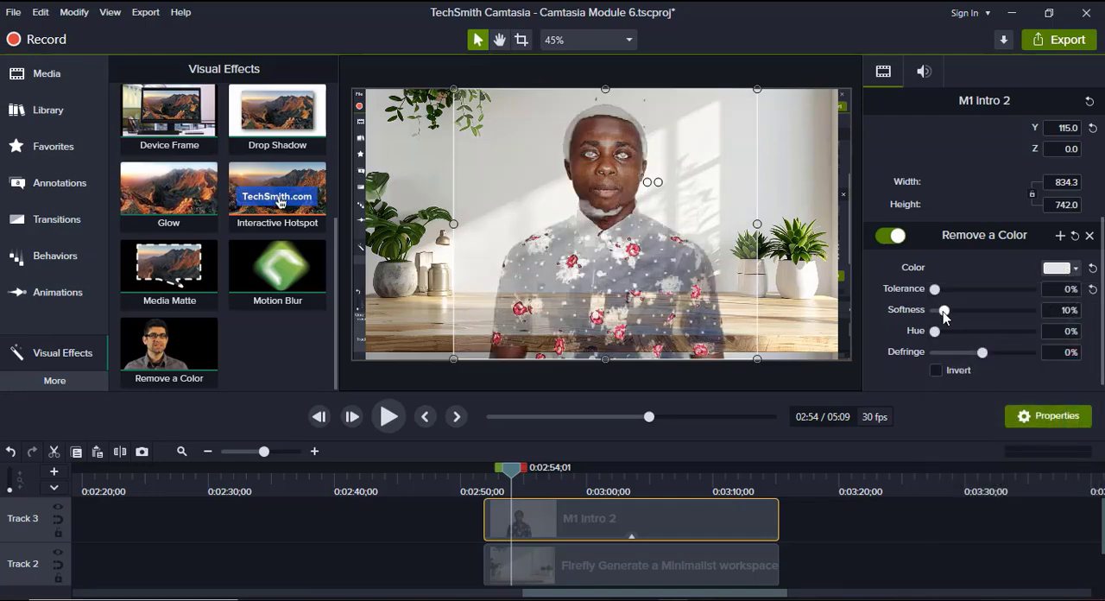
{"action": "left_click_drag", "start_coordinate": [944, 313], "coordinate": [934, 312]}
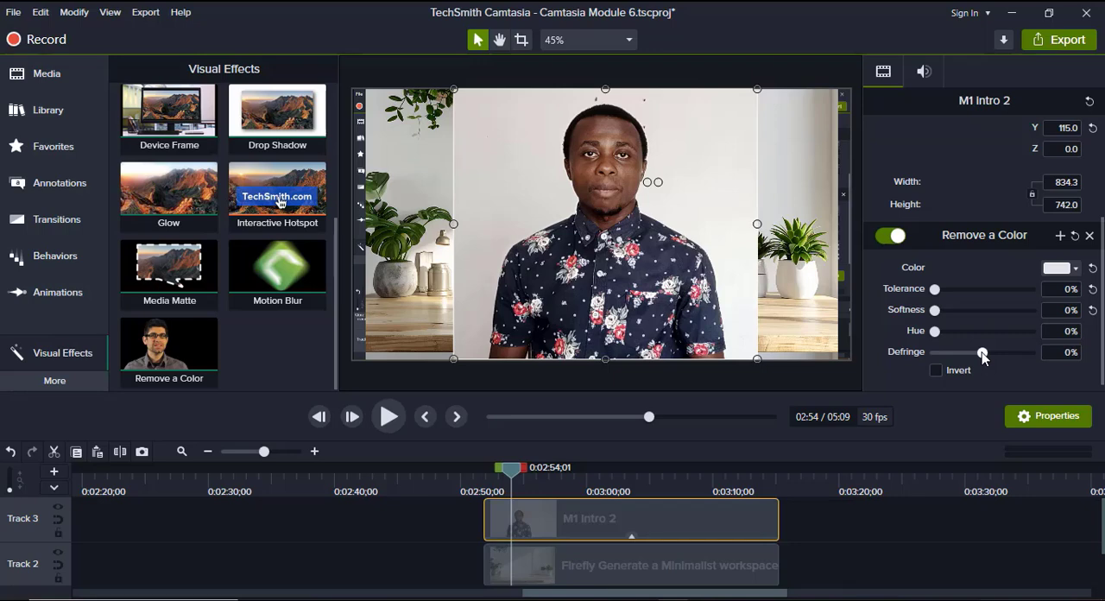
{"action": "left_click_drag", "start_coordinate": [981, 354], "coordinate": [986, 355]}
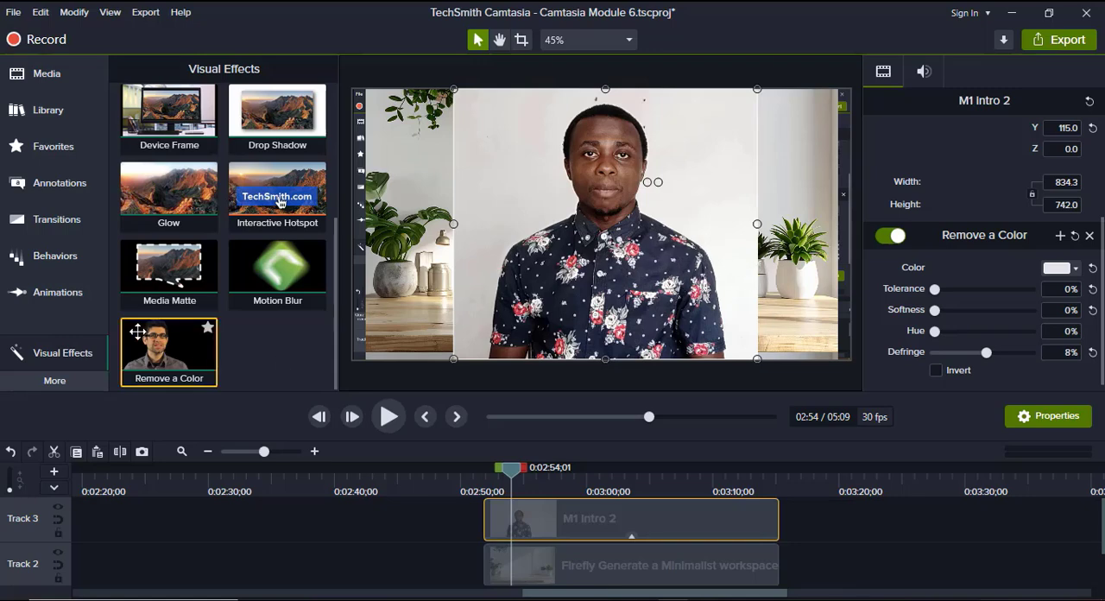
{"action": "left_click", "coordinate": [213, 360]}
{"action": "left_click", "coordinate": [214, 298]}
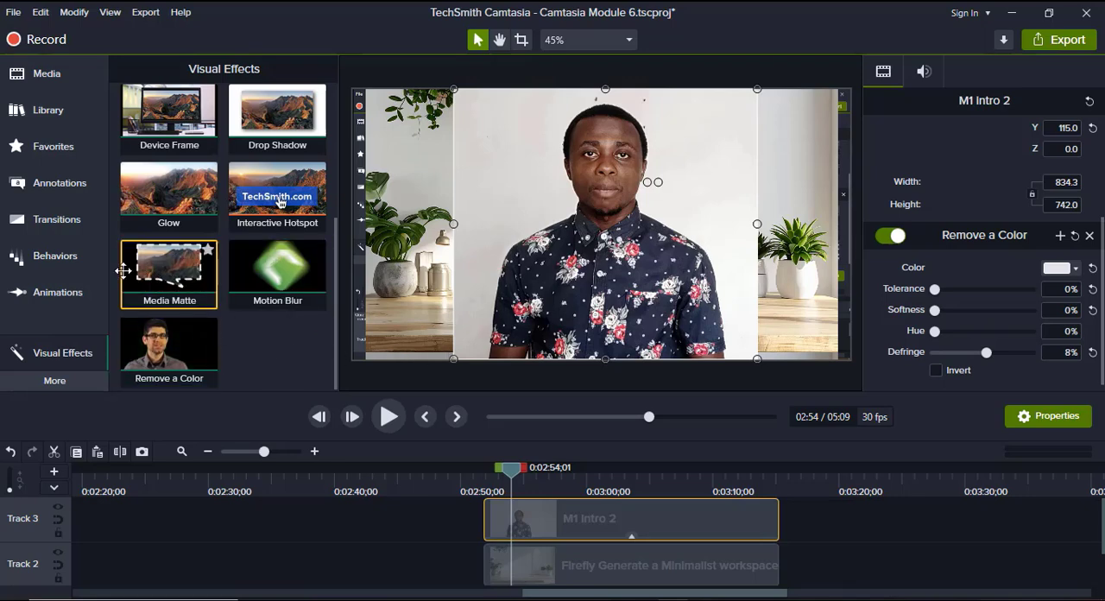
Add a Pixelate annotation over the M1 Intro 2 clip at about 2:54 on the timeline.
{"action": "left_click", "coordinate": [58, 182]}
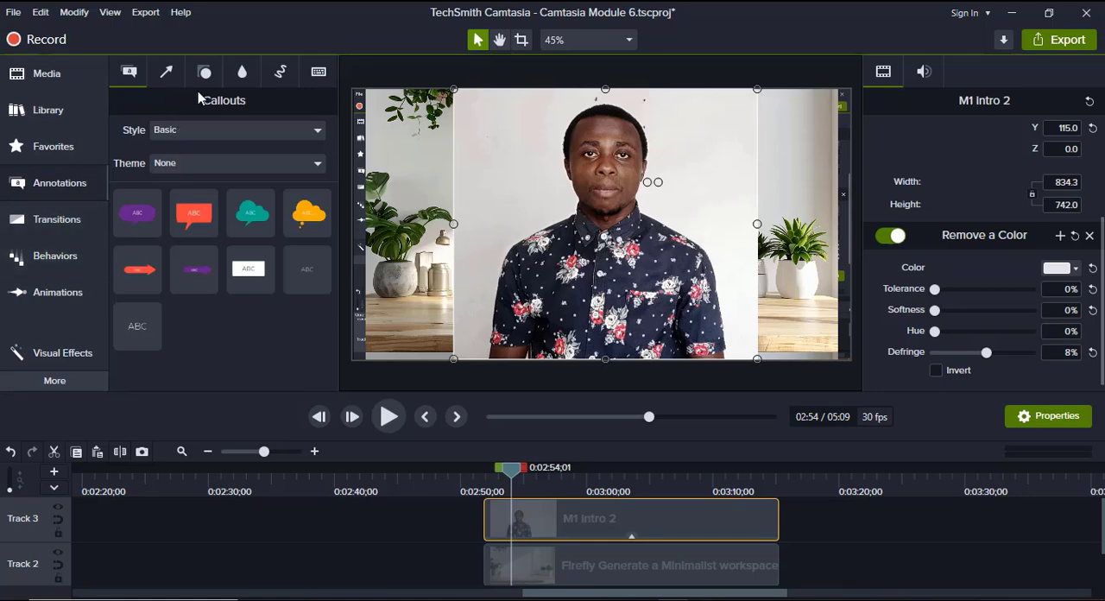
{"action": "left_click", "coordinate": [241, 71]}
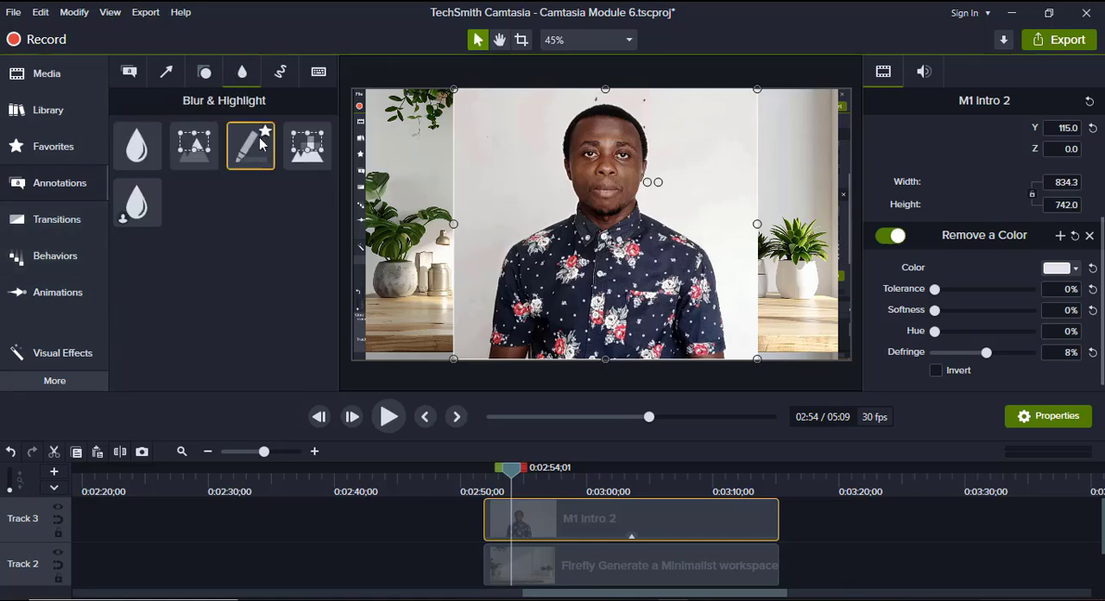
{"action": "left_click", "coordinate": [302, 147]}
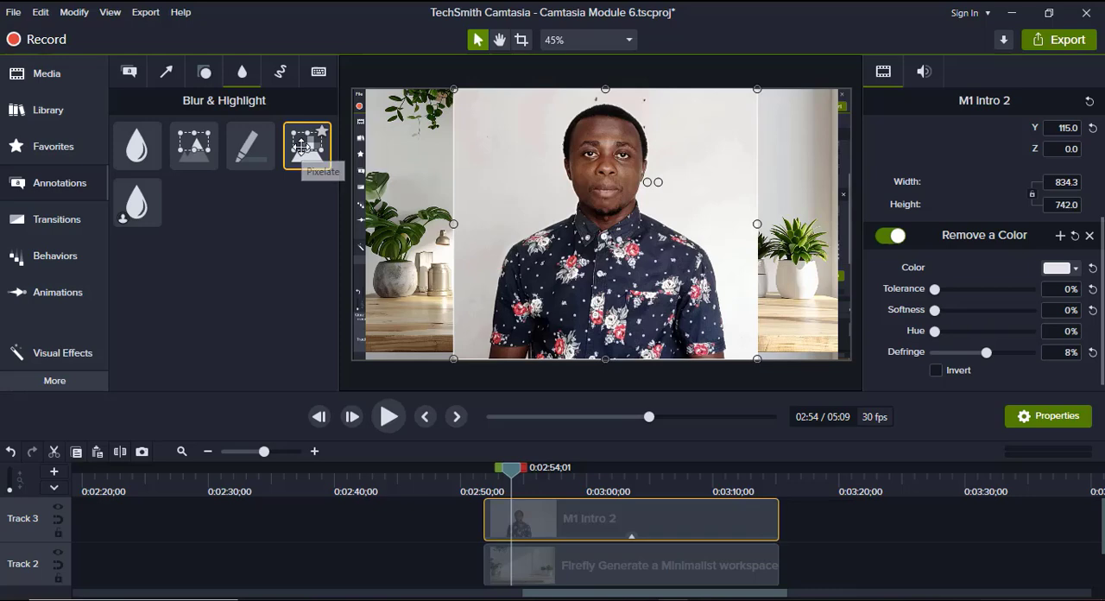
{"action": "double_click", "coordinate": [302, 147]}
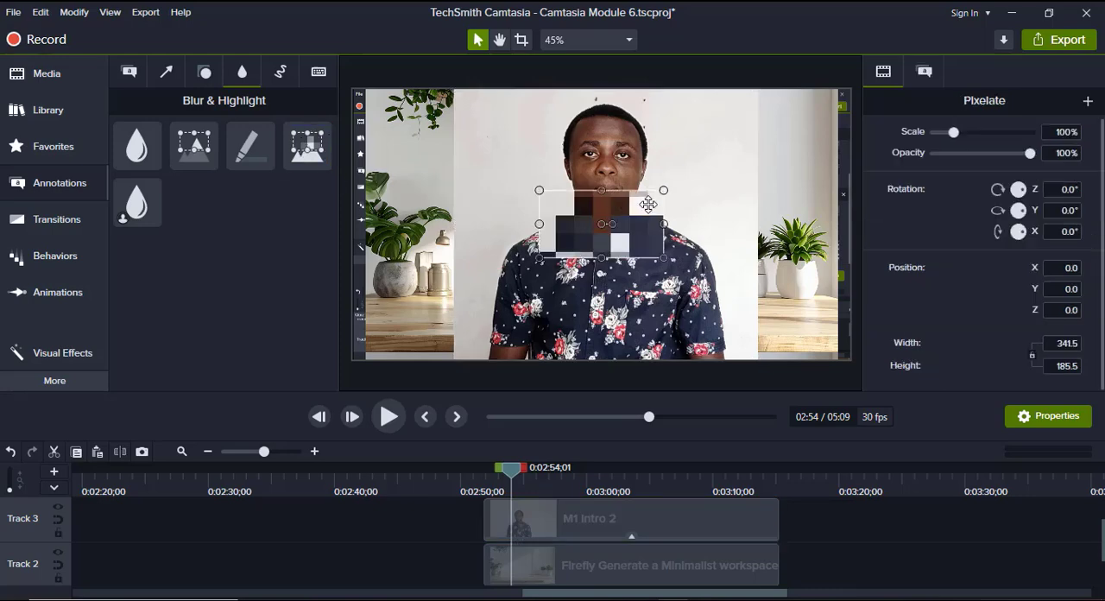
Enlarge the Pixelate annotation to about 183% over the speaker's face and set its opacity to 94%.
{"action": "left_click_drag", "start_coordinate": [663, 190], "coordinate": [759, 135]}
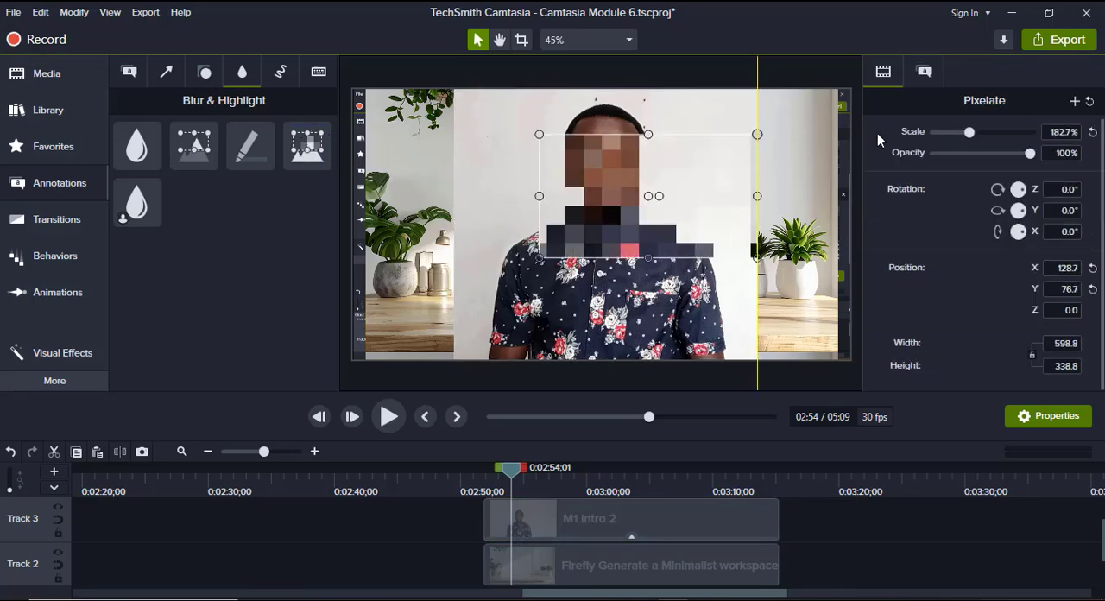
{"action": "left_click_drag", "start_coordinate": [604, 184], "coordinate": [581, 150]}
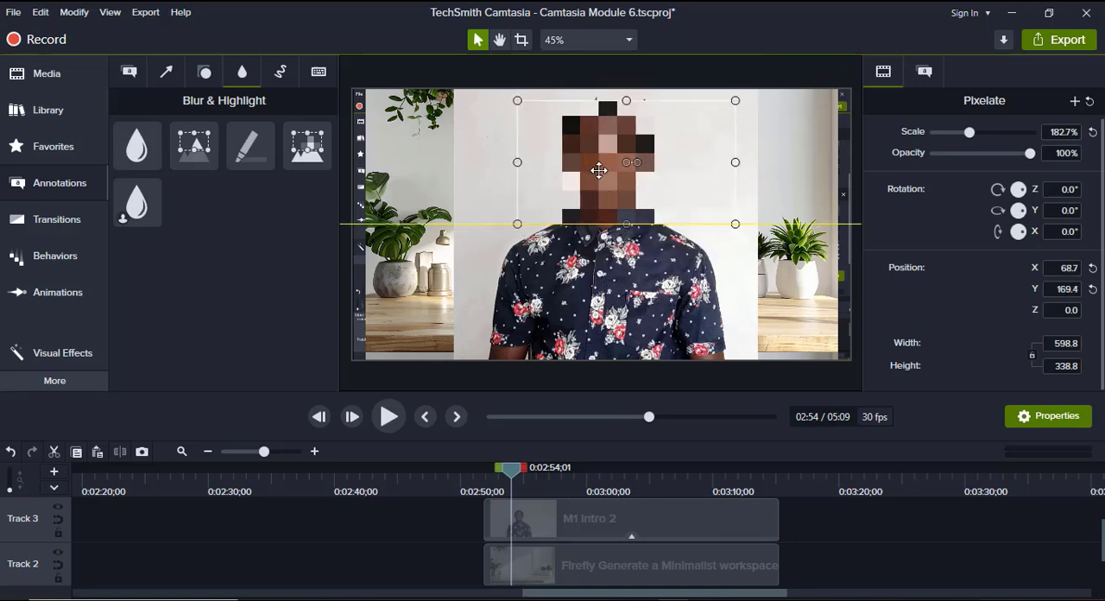
{"action": "mouse_move", "coordinate": [1030, 153]}
{"action": "left_mouse_down"}
{"action": "mouse_move", "coordinate": [975, 152]}
{"action": "mouse_move", "coordinate": [1028, 157]}
{"action": "left_mouse_up"}
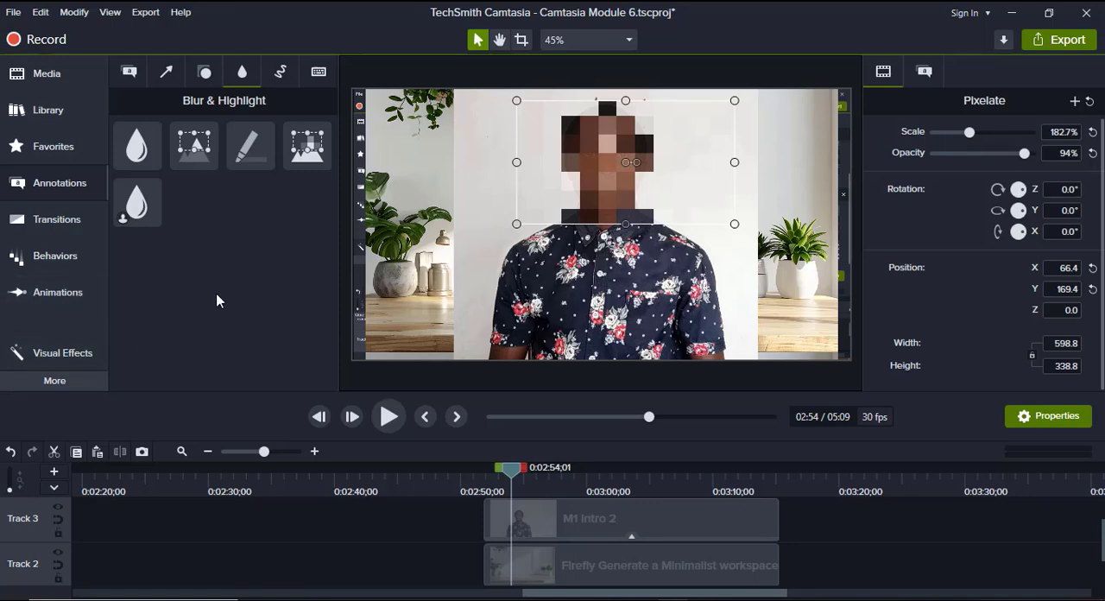
Move the Pixelate annotation back to the canvas centre and delete it from Track 4.
{"action": "left_click", "coordinate": [60, 301]}
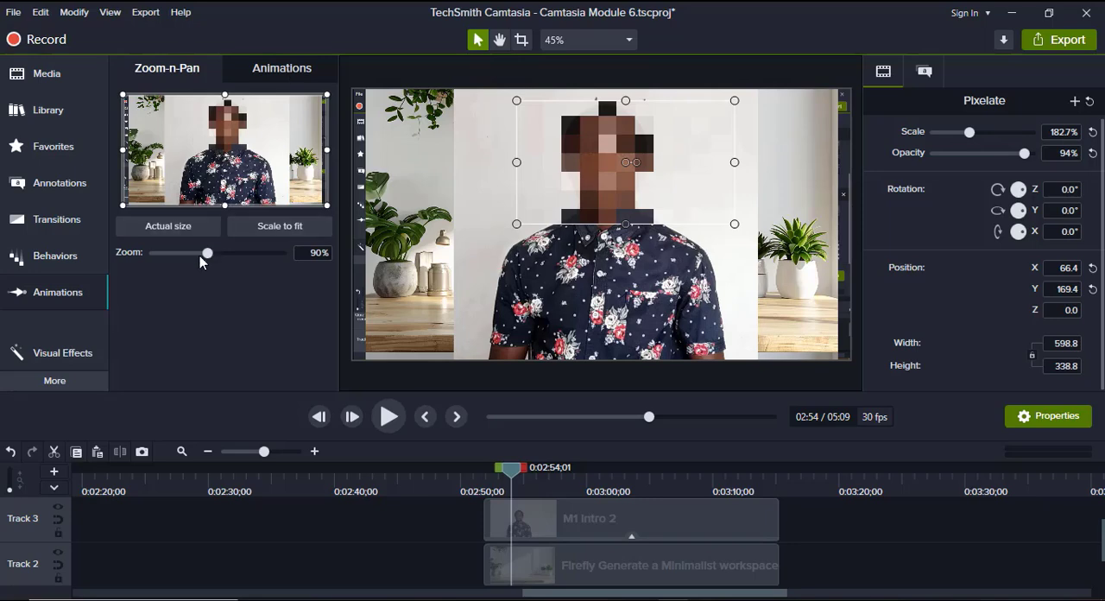
{"action": "scroll", "coordinate": [527, 534], "scroll_direction": "up", "scroll_amount": 1}
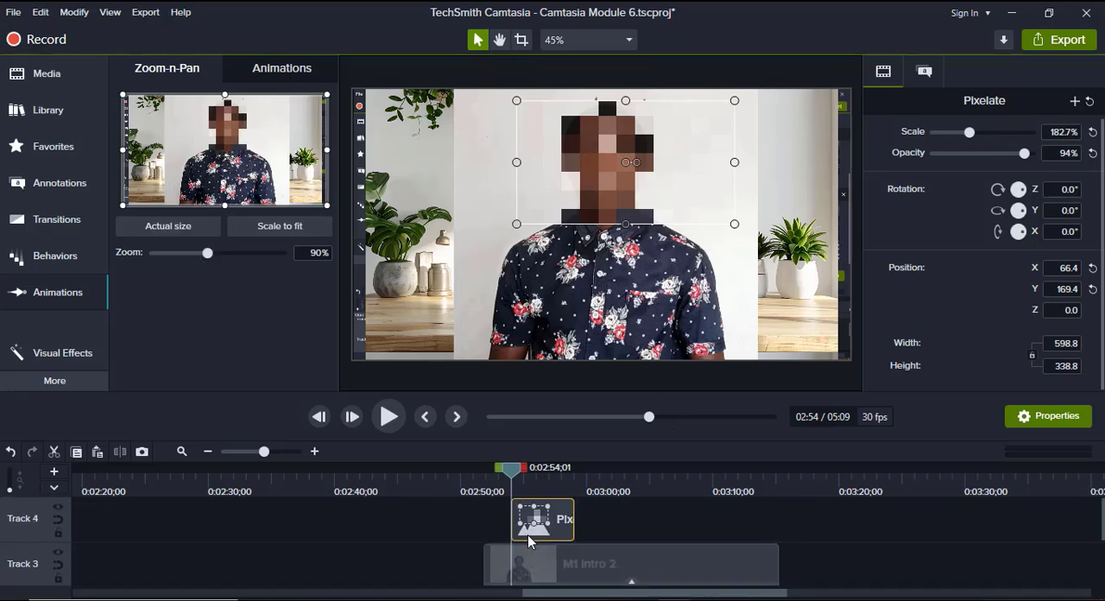
{"action": "left_click_drag", "start_coordinate": [582, 211], "coordinate": [557, 214]}
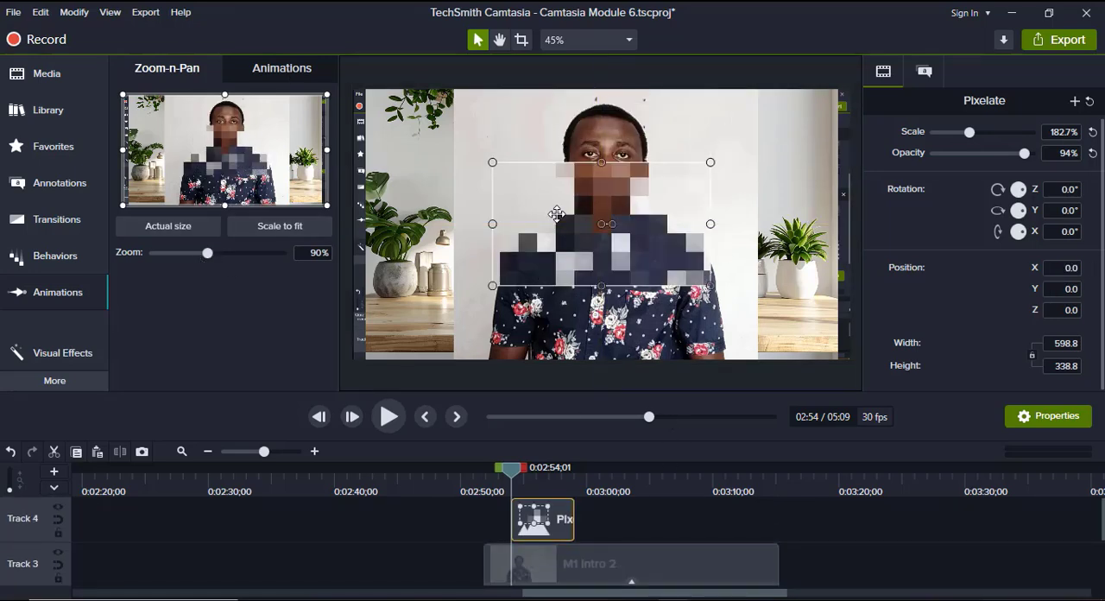
{"action": "key", "text": "Delete"}
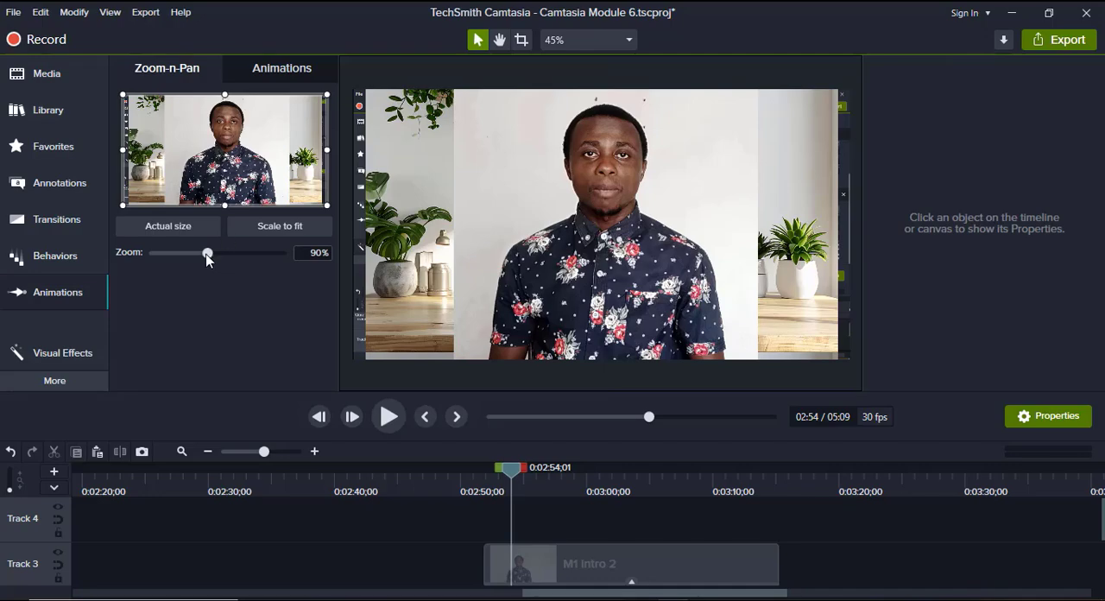
Add a Zoom-n-Pan zoom to about 108% at 2:54 and a scale-to-fit zoom at about 3:02.
{"action": "mouse_move", "coordinate": [207, 257]}
{"action": "left_mouse_down"}
{"action": "mouse_move", "coordinate": [244, 253]}
{"action": "mouse_move", "coordinate": [163, 252]}
{"action": "mouse_move", "coordinate": [227, 253]}
{"action": "mouse_move", "coordinate": [219, 248]}
{"action": "left_mouse_up"}
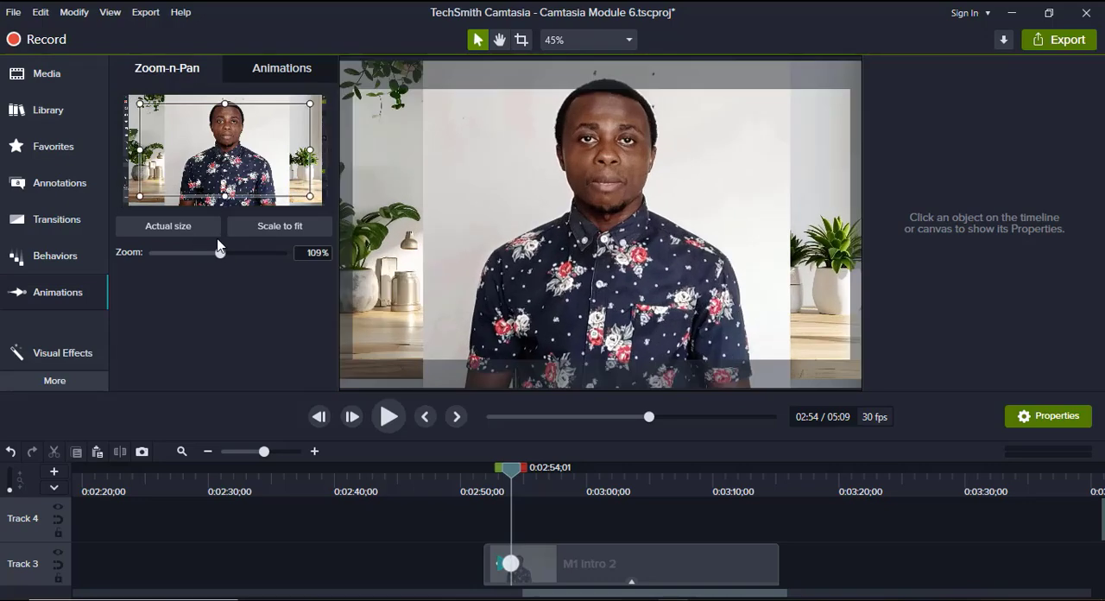
{"action": "left_click", "coordinate": [513, 562]}
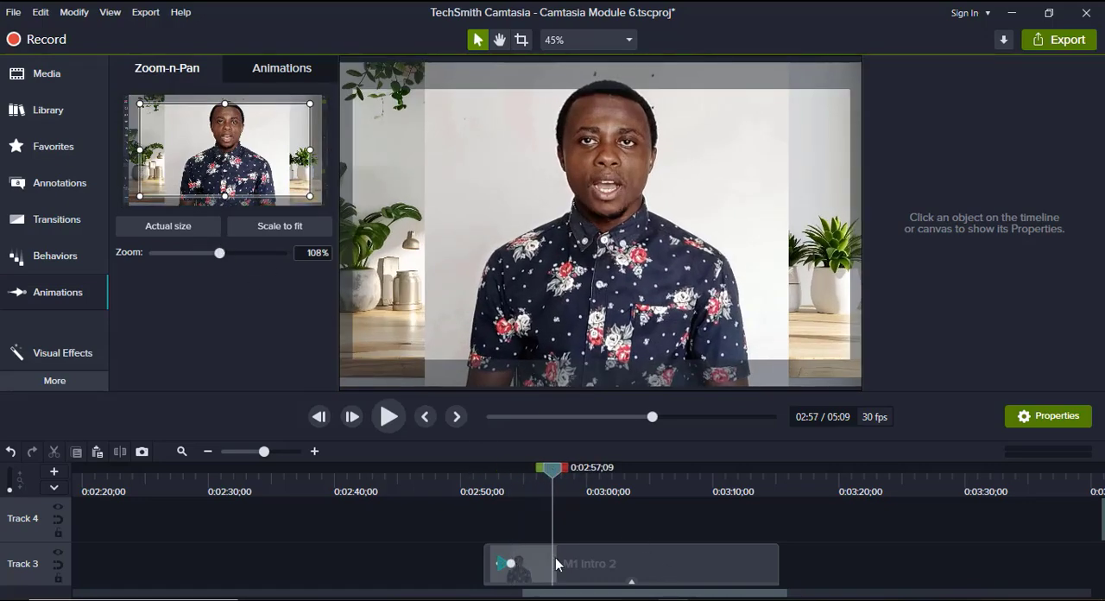
{"action": "left_click_drag", "start_coordinate": [554, 473], "coordinate": [617, 477]}
{"action": "left_click", "coordinate": [274, 228]}
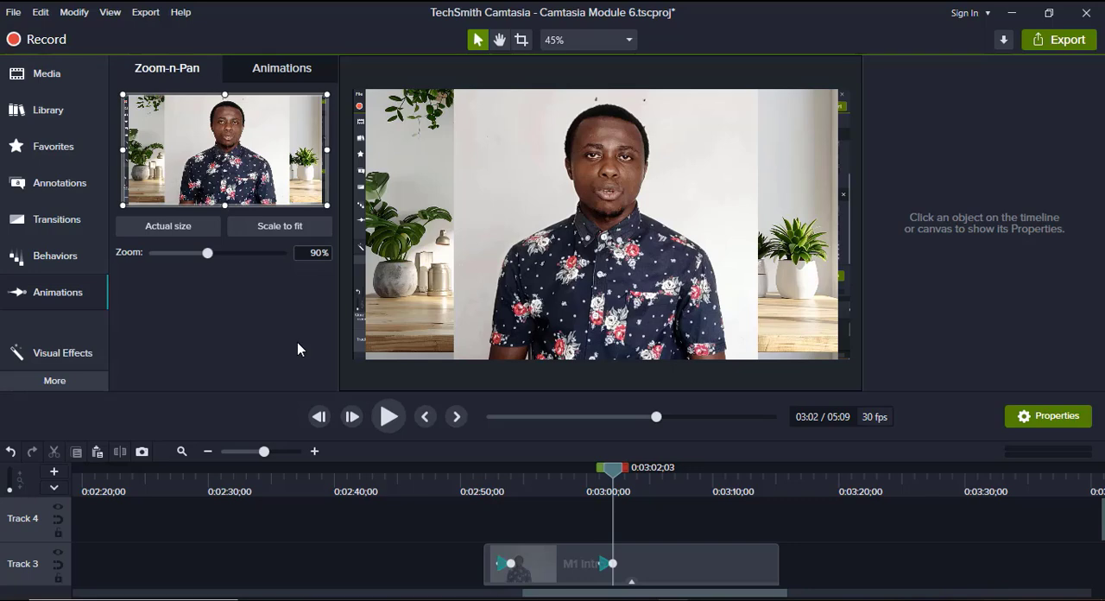
Browse the preset animations and add Tilt Left to the M1 Intro 2 clip at about 2:58.
{"action": "left_click", "coordinate": [283, 74]}
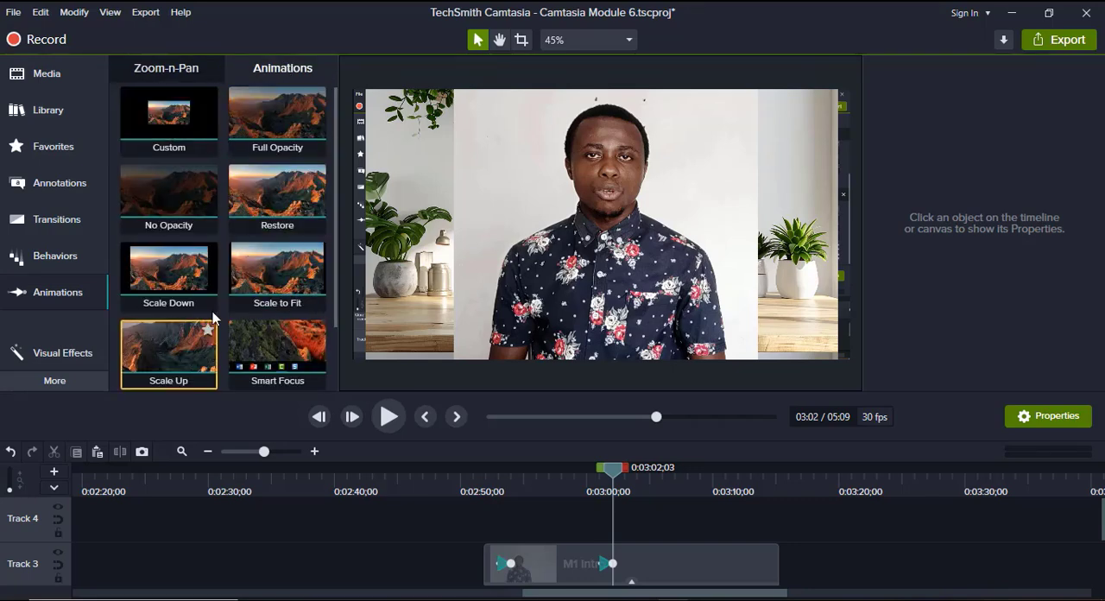
{"action": "scroll", "coordinate": [282, 313], "scroll_direction": "down", "scroll_amount": 2}
{"action": "scroll", "coordinate": [276, 329], "scroll_direction": "up", "scroll_amount": 1}
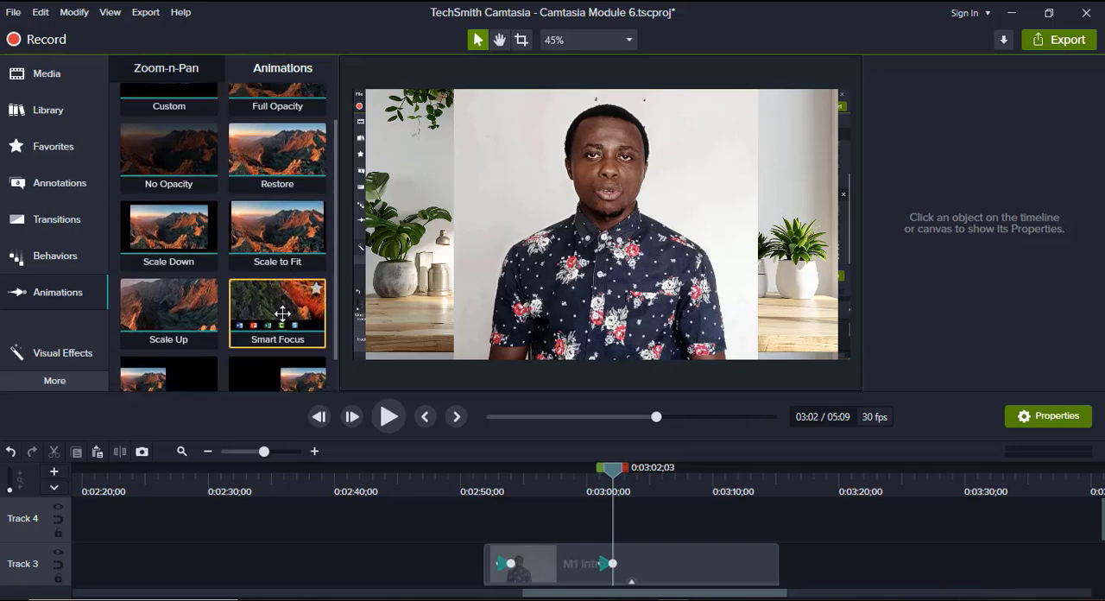
{"action": "scroll", "coordinate": [179, 377], "scroll_direction": "down", "scroll_amount": 1}
{"action": "left_click_drag", "start_coordinate": [173, 375], "coordinate": [570, 564]}
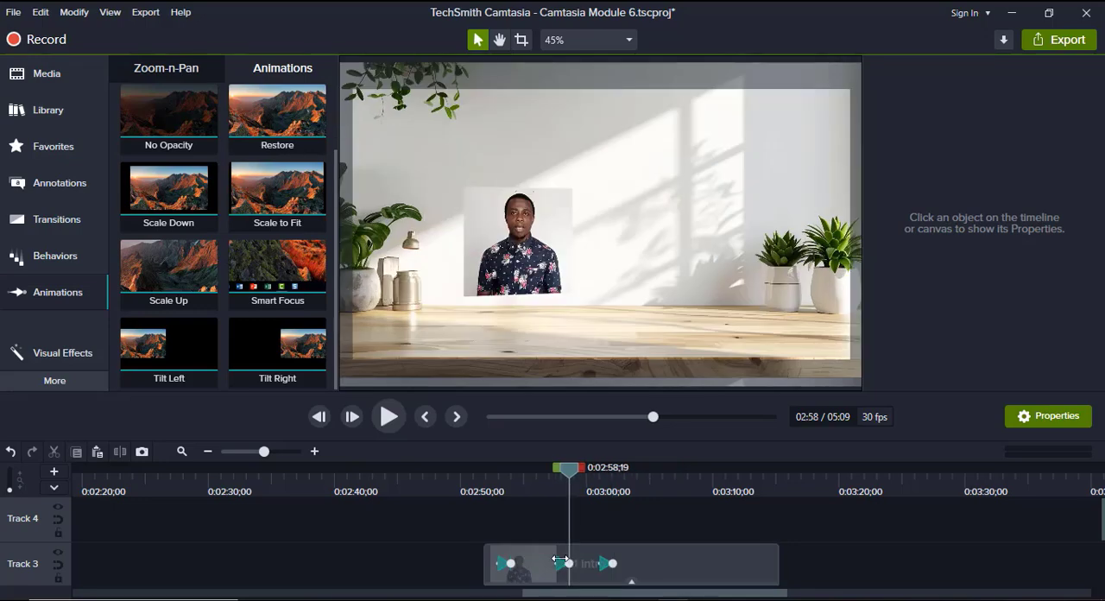
Play the M1 Intro 2 clip's animations from about 2:50 to past 3:04.
{"action": "left_click", "coordinate": [477, 478]}
{"action": "left_click", "coordinate": [389, 417]}
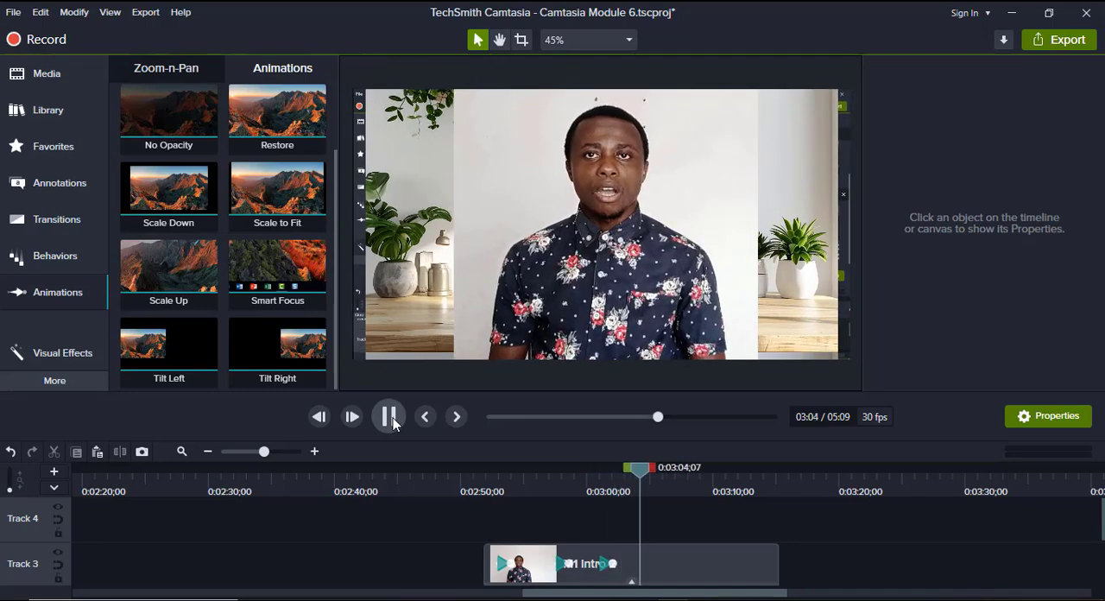
{"action": "left_click", "coordinate": [390, 418]}
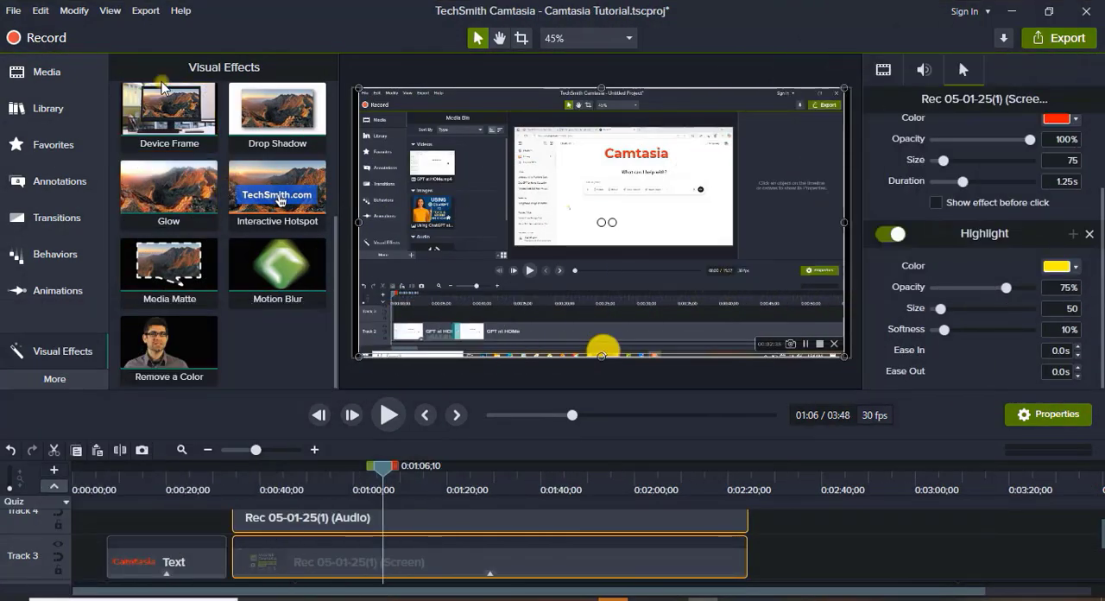
Examine the Rec 05-01-25(1) clips on Tracks 3 and 4 of the Camtasia Tutorial project at different timeline zoom levels.
{"action": "left_click", "coordinate": [177, 105]}
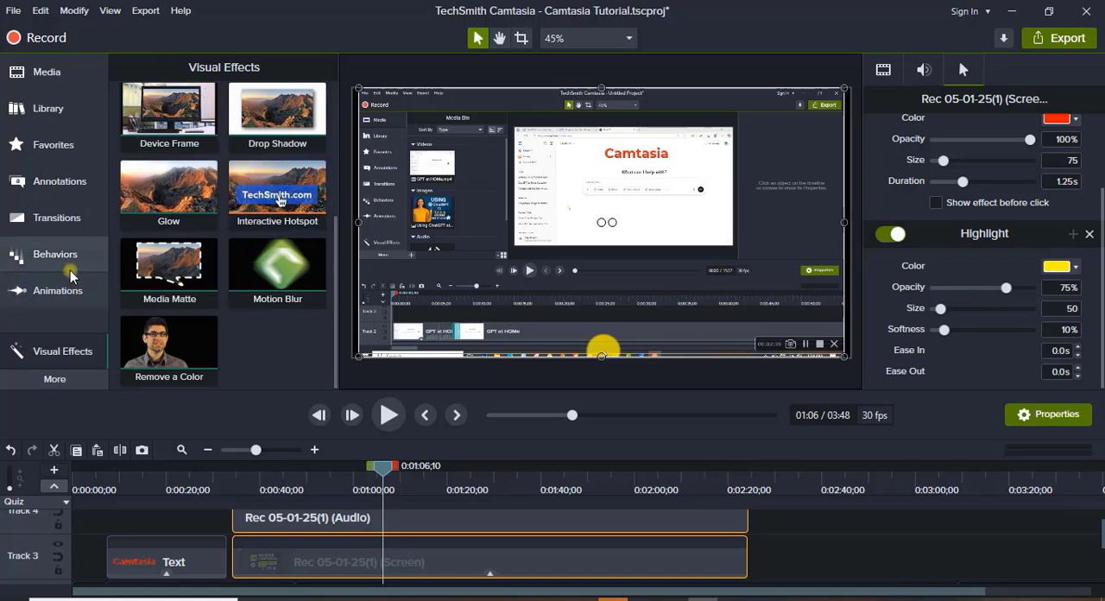
{"action": "mouse_move", "coordinate": [70, 270]}
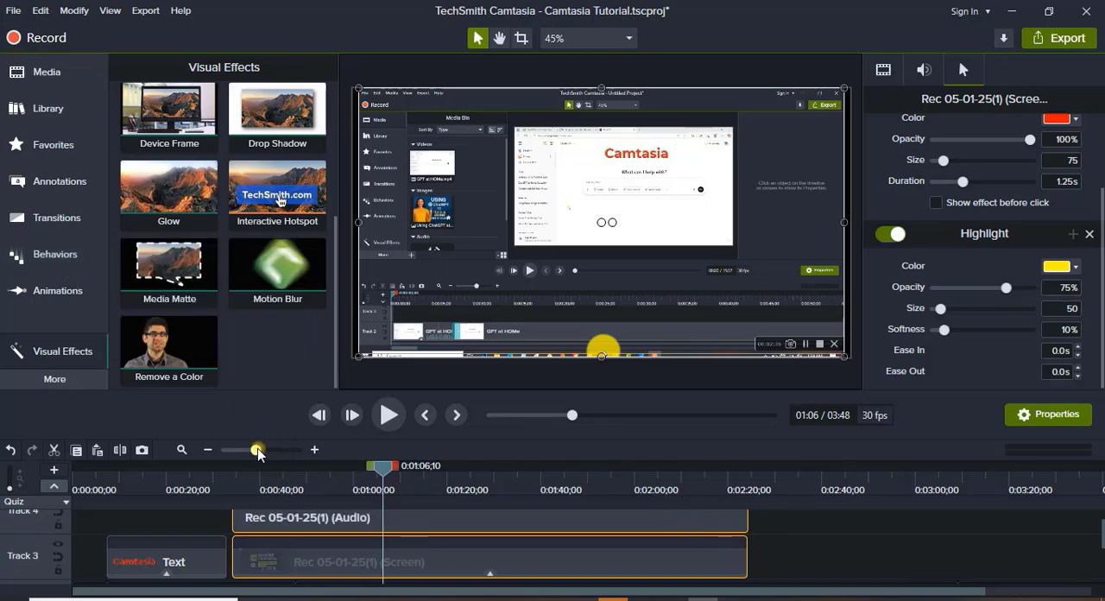
{"action": "left_click_drag", "start_coordinate": [257, 451], "coordinate": [235, 451]}
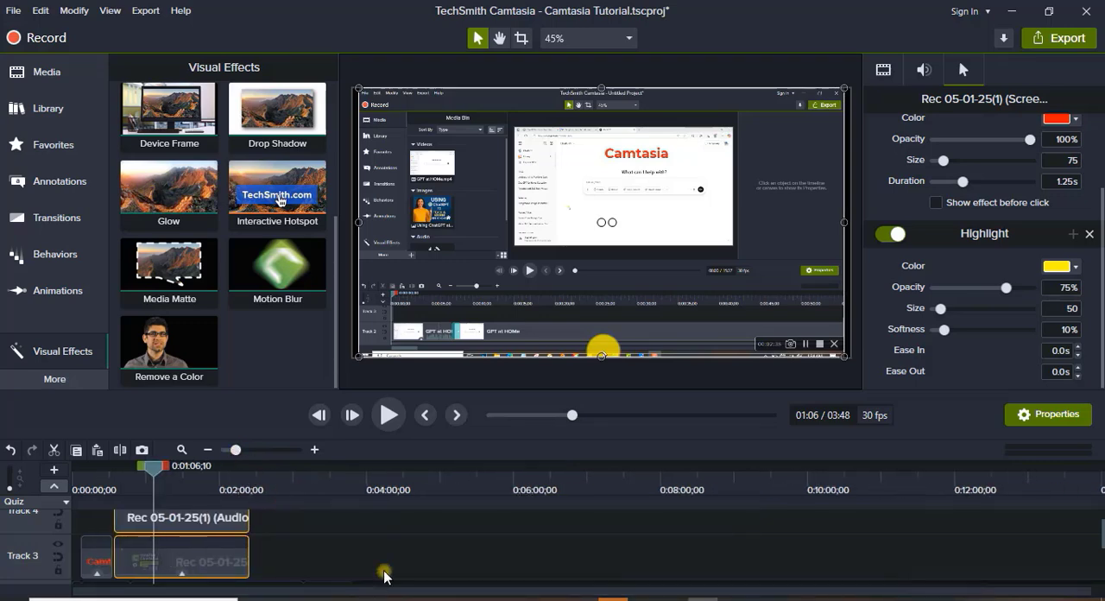
{"action": "scroll", "coordinate": [407, 564], "scroll_direction": "down", "scroll_amount": 2}
{"action": "scroll", "coordinate": [408, 564], "scroll_direction": "up", "scroll_amount": 2}
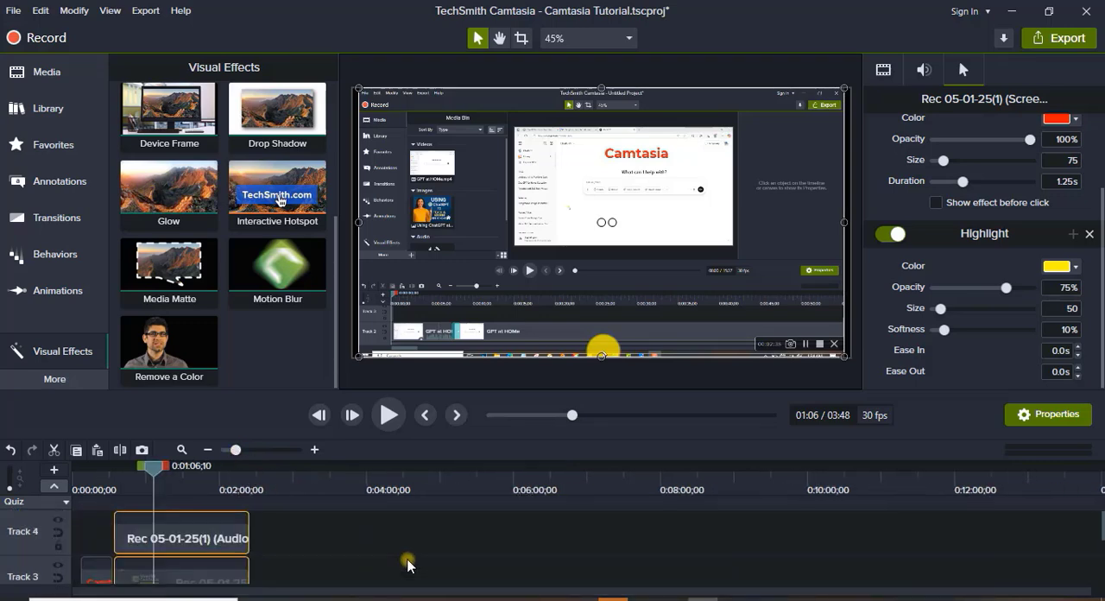
{"action": "scroll", "coordinate": [407, 564], "scroll_direction": "down", "scroll_amount": 2}
{"action": "scroll", "coordinate": [407, 565], "scroll_direction": "up", "scroll_amount": 2}
{"action": "scroll", "coordinate": [391, 540], "scroll_direction": "up", "scroll_amount": 3, "text": "ctrl"}
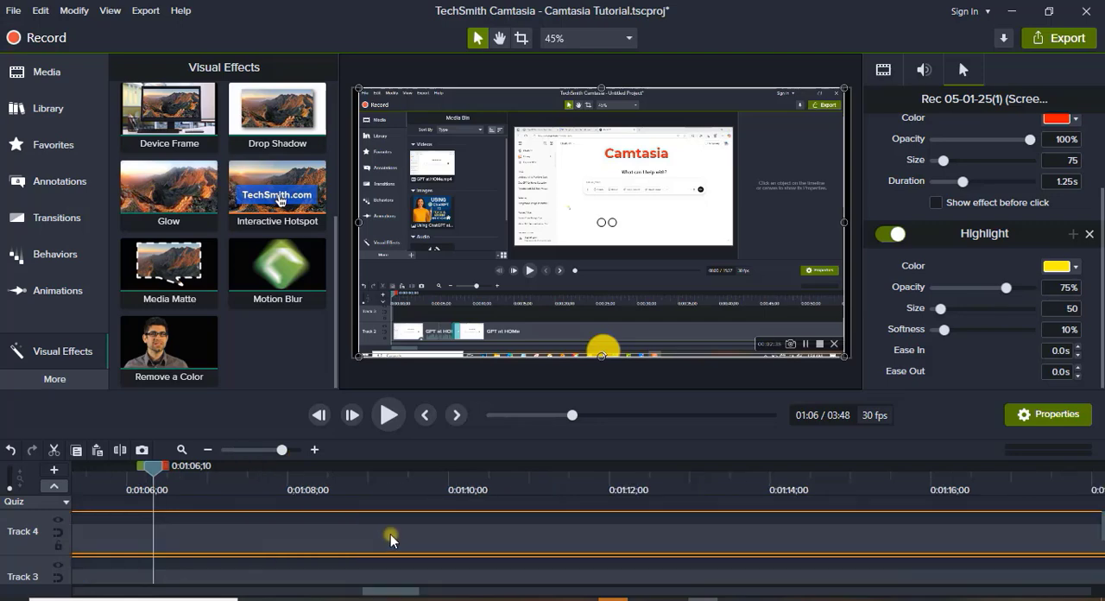
Group the Rec 05-01-25(1) audio and screen clips on Tracks 4 and 3.
{"action": "scroll", "coordinate": [276, 548], "scroll_direction": "up", "scroll_amount": 1}
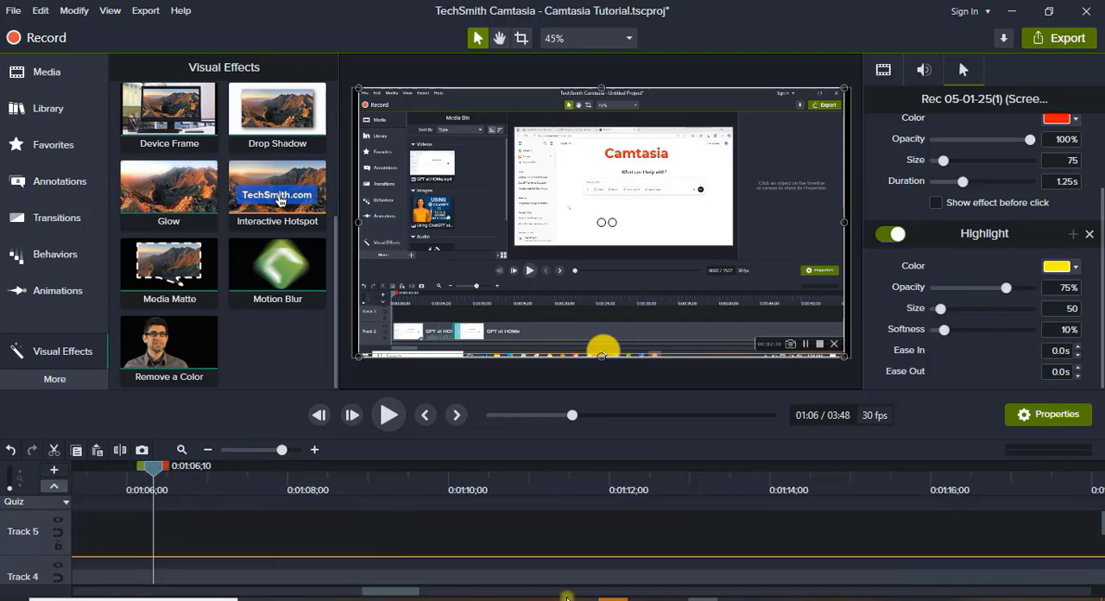
{"action": "left_click_drag", "start_coordinate": [399, 595], "coordinate": [105, 575]}
{"action": "left_click", "coordinate": [237, 451]}
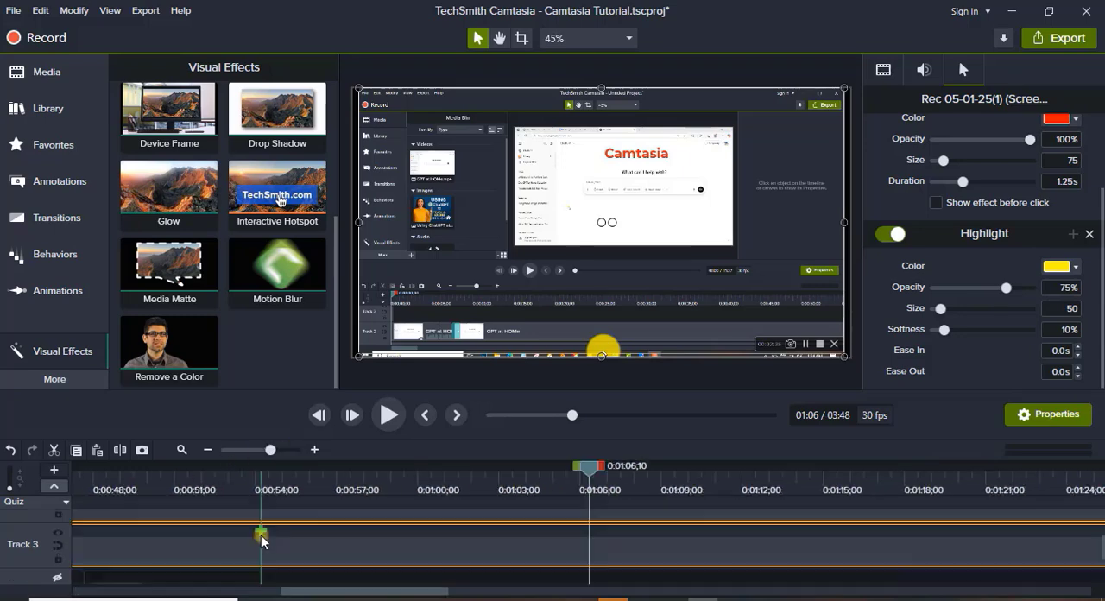
{"action": "left_click_drag", "start_coordinate": [305, 596], "coordinate": [65, 578]}
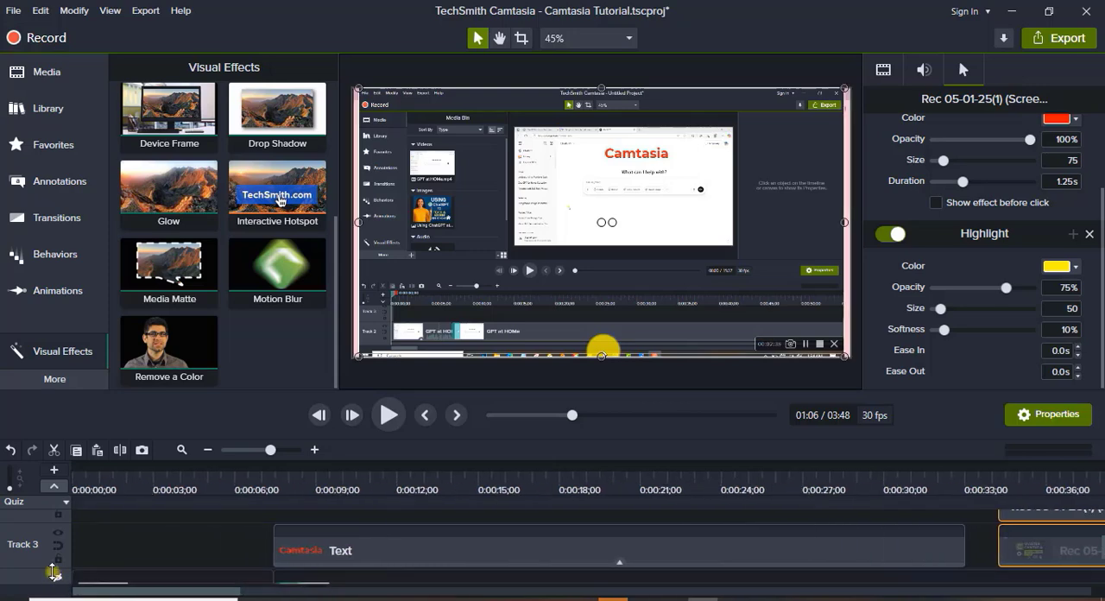
{"action": "scroll", "coordinate": [367, 587], "scroll_direction": "down", "scroll_amount": 2}
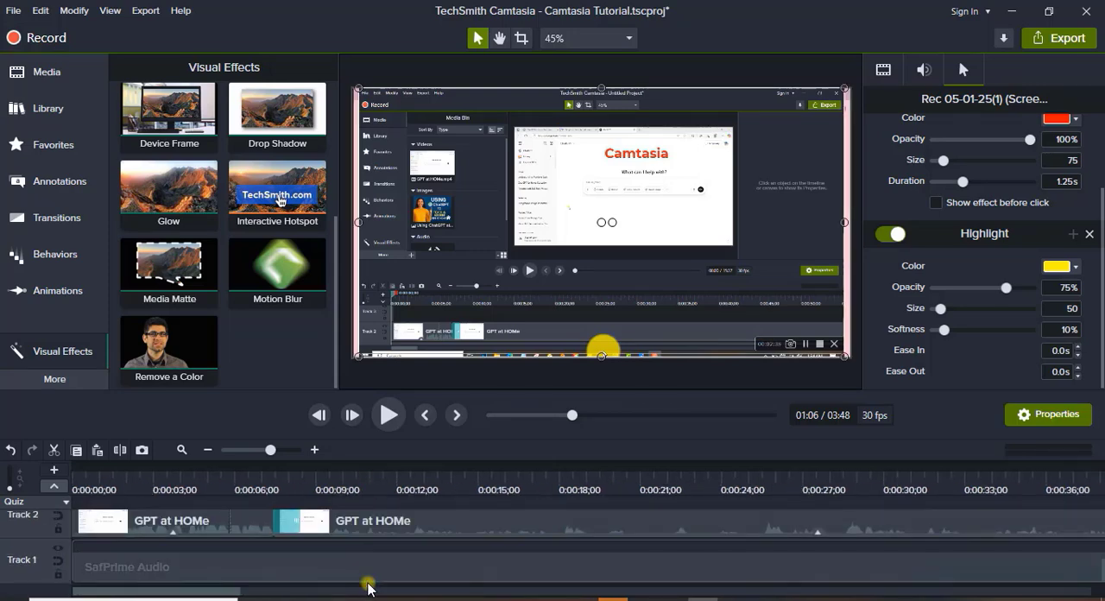
{"action": "scroll", "coordinate": [368, 586], "scroll_direction": "up", "scroll_amount": 3}
{"action": "left_click_drag", "start_coordinate": [217, 593], "coordinate": [357, 583]}
{"action": "scroll", "coordinate": [362, 572], "scroll_direction": "down", "scroll_amount": 2}
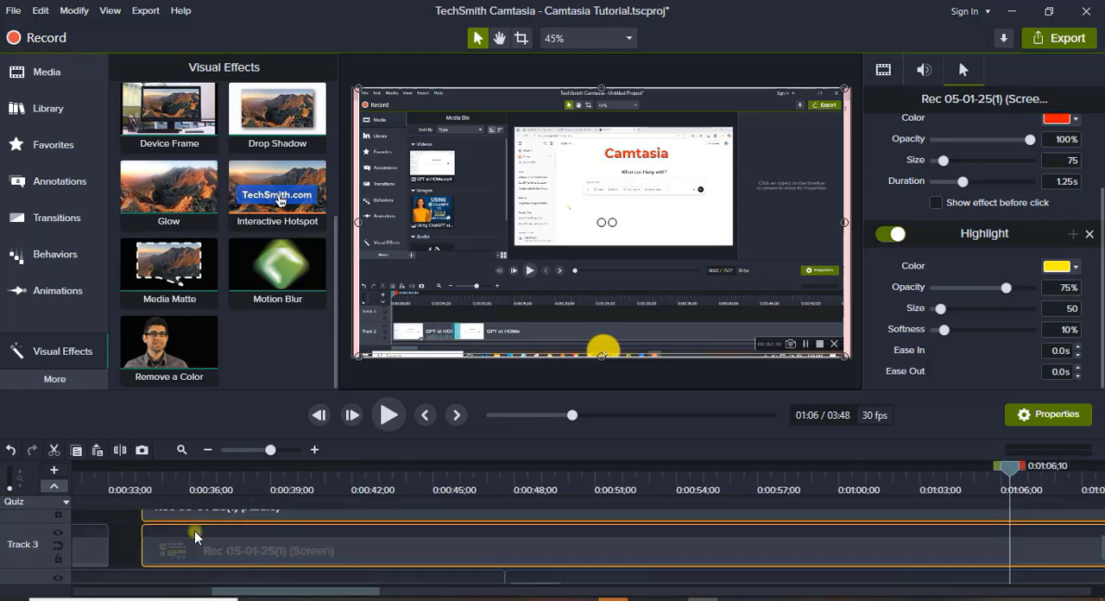
{"action": "scroll", "coordinate": [242, 567], "scroll_direction": "up", "scroll_amount": 1}
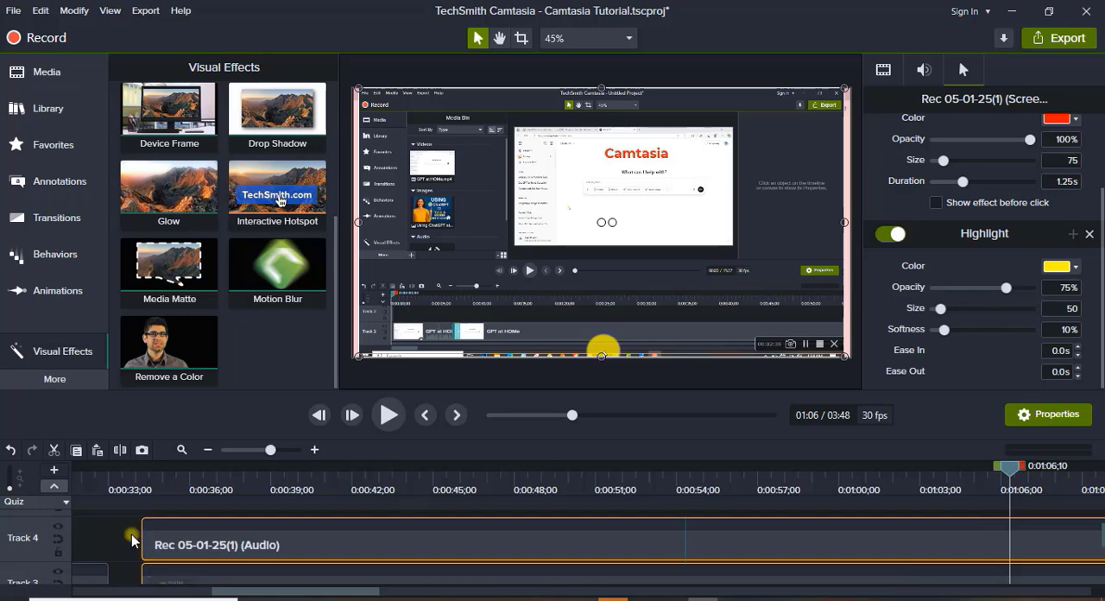
{"action": "scroll", "coordinate": [278, 531], "scroll_direction": "down", "scroll_amount": 1}
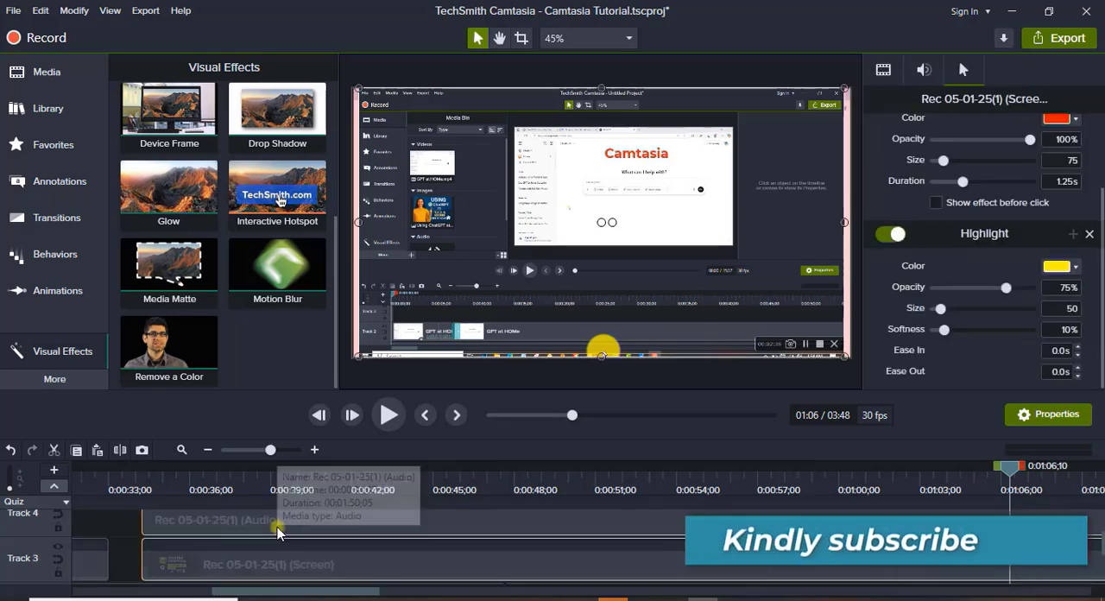
{"action": "right_click", "coordinate": [277, 524]}
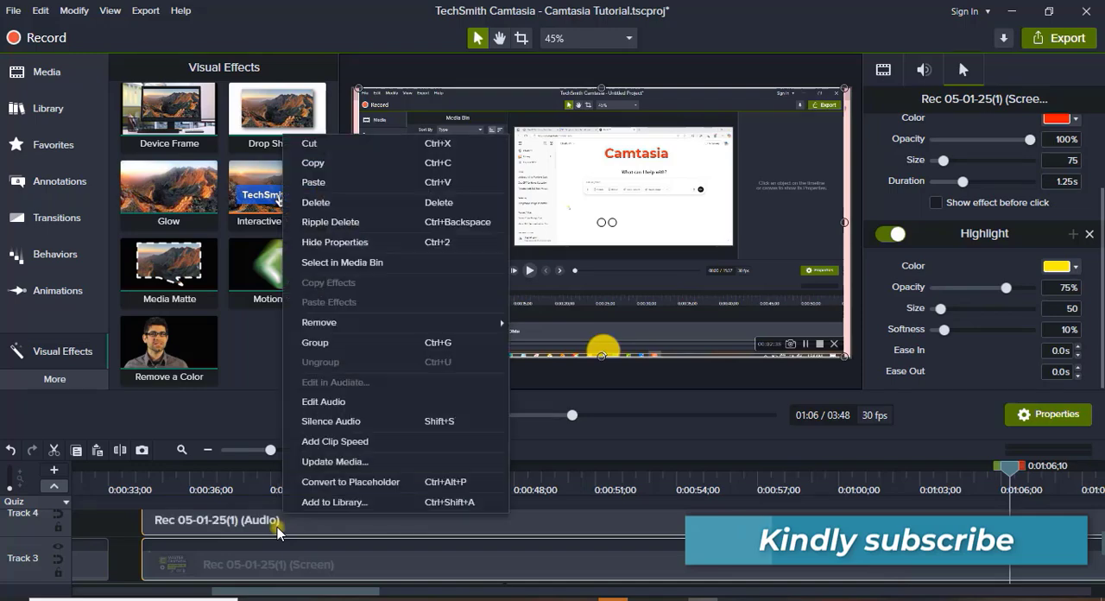
{"action": "left_click", "coordinate": [346, 344]}
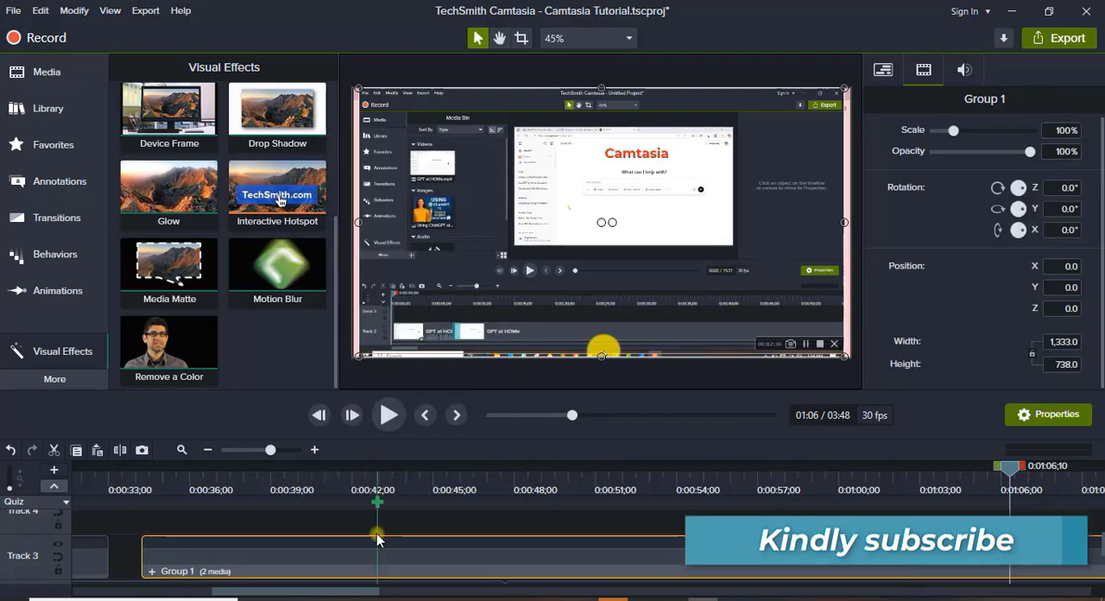
Move the grouped Rec 05-01-25(1) clip from Track 3 up to Track 4 and hide that track.
{"action": "scroll", "coordinate": [397, 561], "scroll_direction": "up", "scroll_amount": 1}
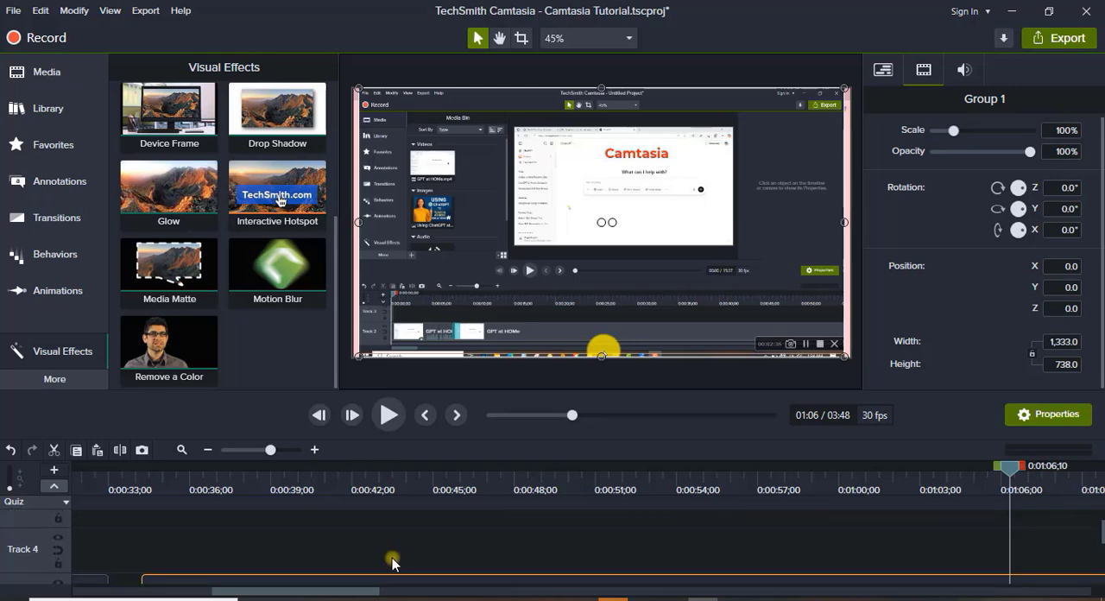
{"action": "scroll", "coordinate": [392, 563], "scroll_direction": "down", "scroll_amount": 1}
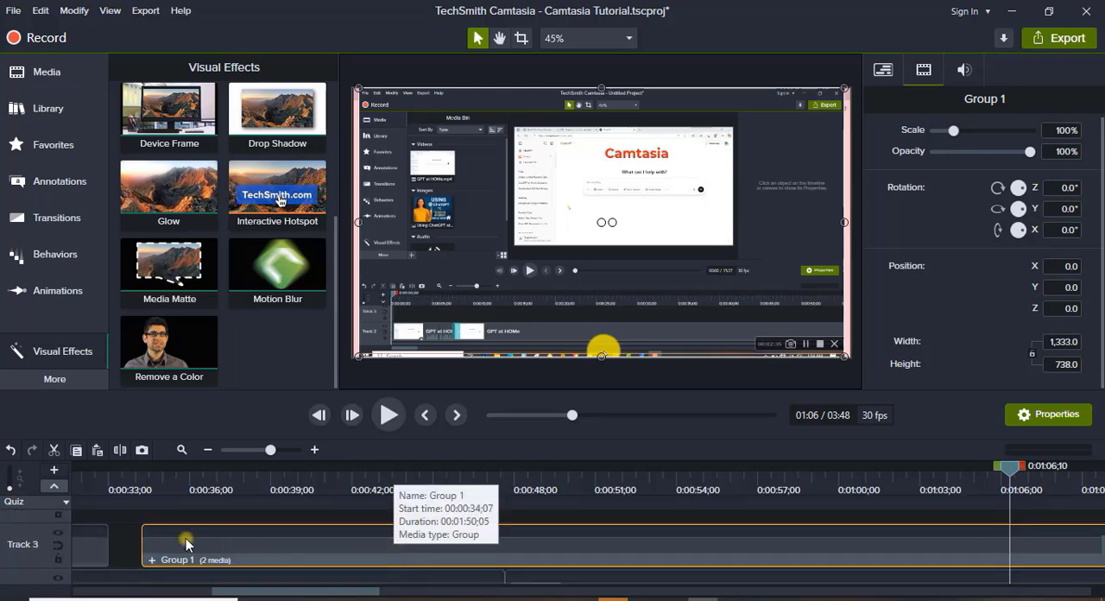
{"action": "left_click_drag", "start_coordinate": [299, 592], "coordinate": [171, 589]}
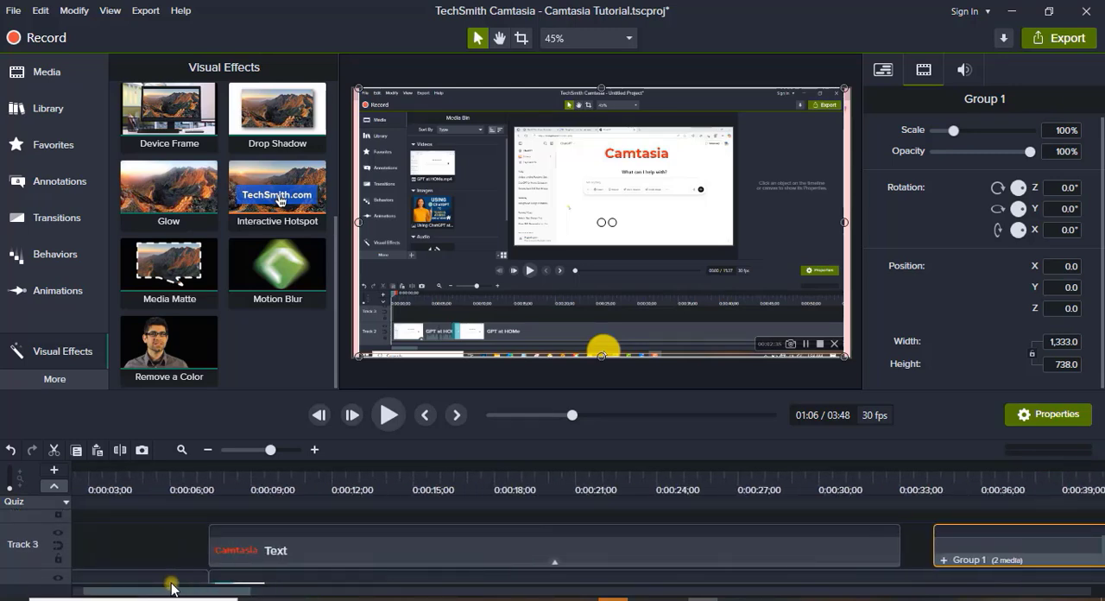
{"action": "left_click_drag", "start_coordinate": [171, 589], "coordinate": [213, 589]}
{"action": "left_click_drag", "start_coordinate": [715, 555], "coordinate": [705, 513]}
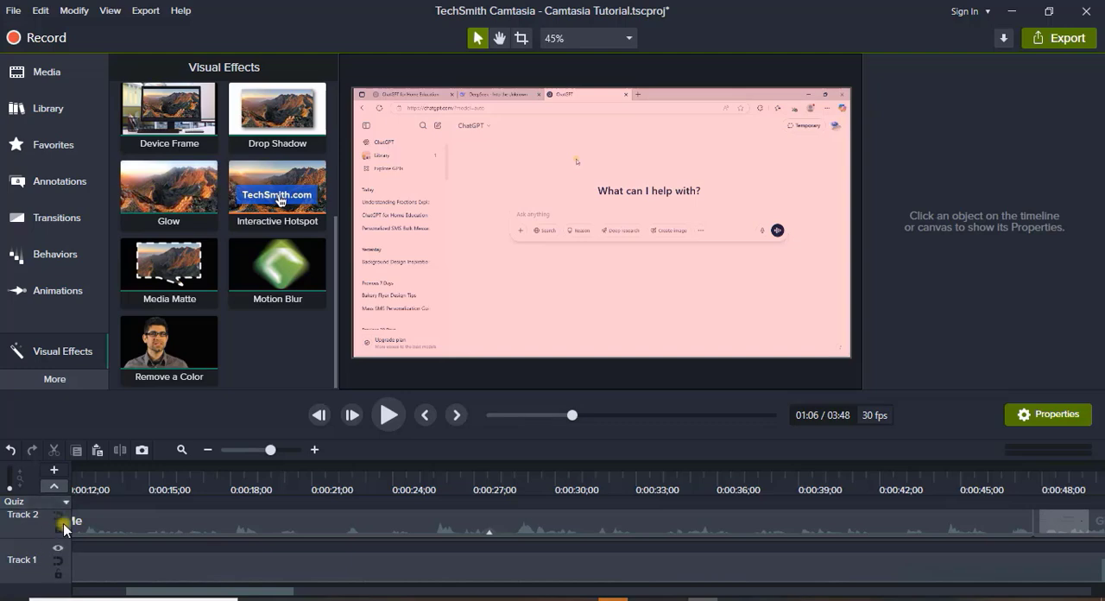
{"action": "scroll", "coordinate": [167, 565], "scroll_direction": "up", "scroll_amount": 1}
{"action": "scroll", "coordinate": [168, 564], "scroll_direction": "down", "scroll_amount": 1}
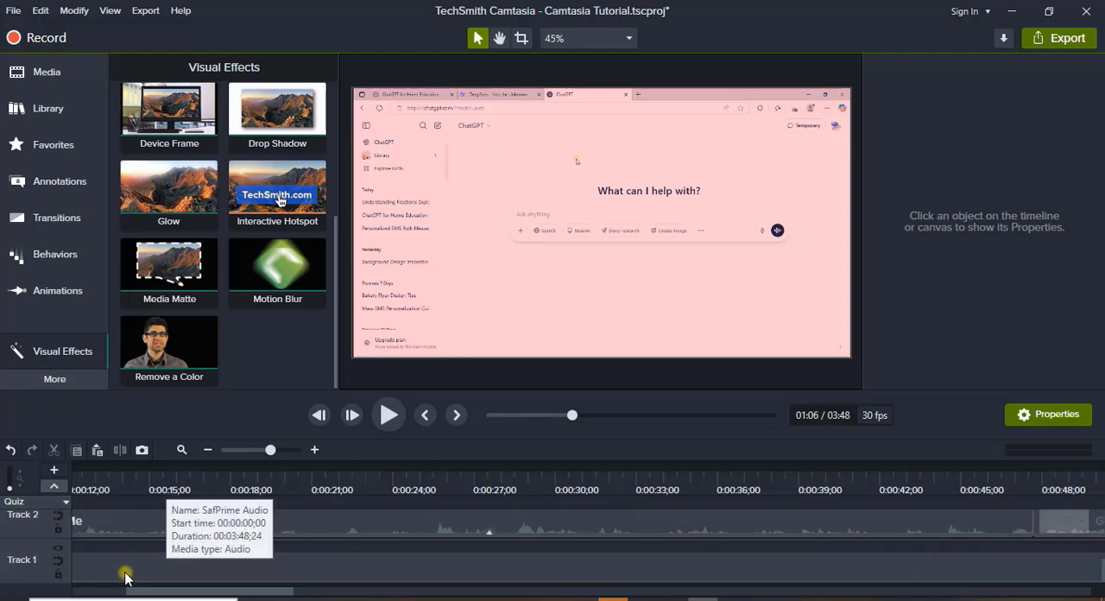
Group the Camtasia text, all GPT at HOMe clips and the SafPrime Audio clip on Tracks 1 to 3.
{"action": "left_click_drag", "start_coordinate": [149, 592], "coordinate": [76, 595]}
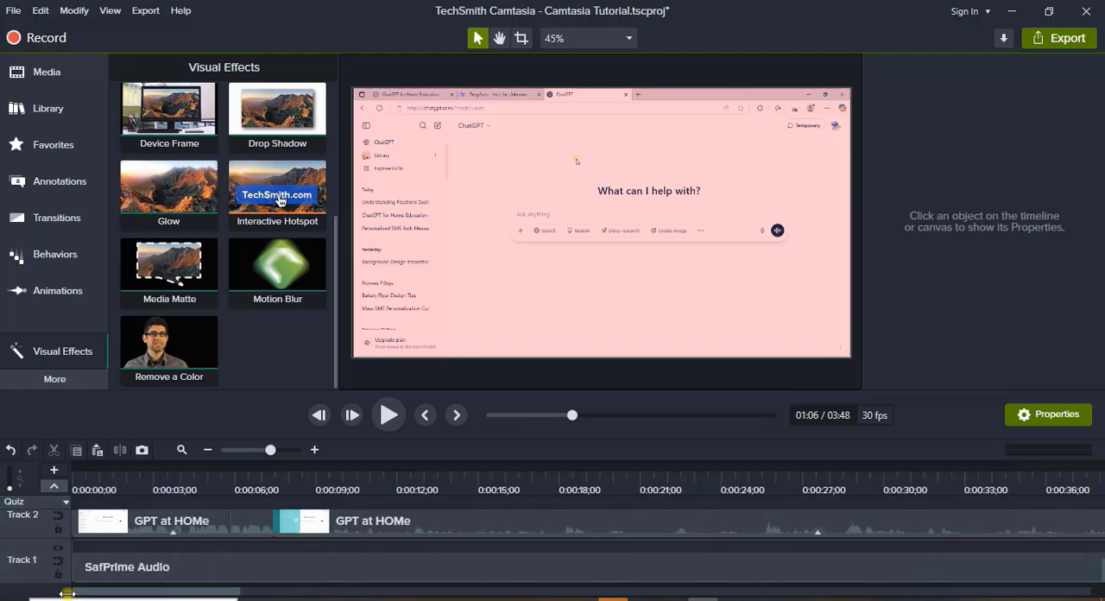
{"action": "scroll", "coordinate": [121, 543], "scroll_direction": "up", "scroll_amount": 1}
{"action": "left_click", "coordinate": [240, 450]}
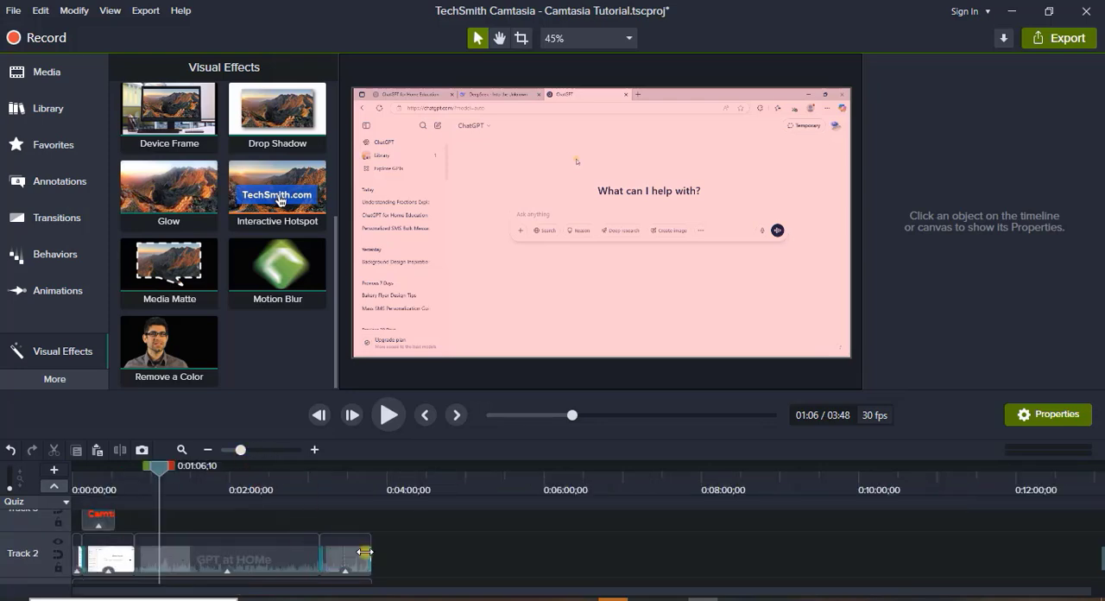
{"action": "left_click_drag", "start_coordinate": [397, 522], "coordinate": [78, 561]}
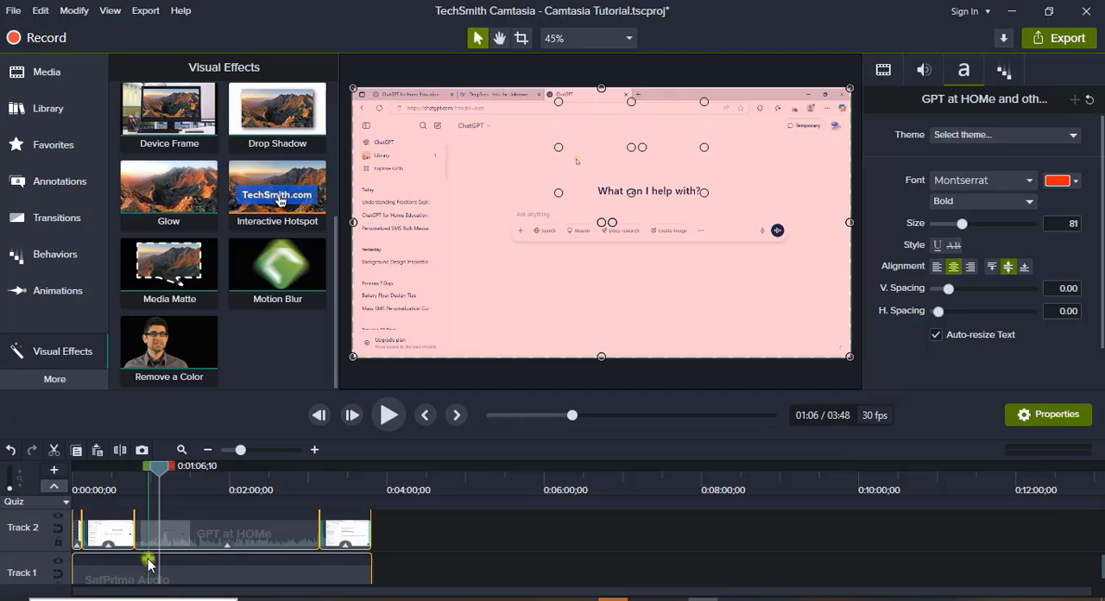
{"action": "key", "text": "ctrl+g"}
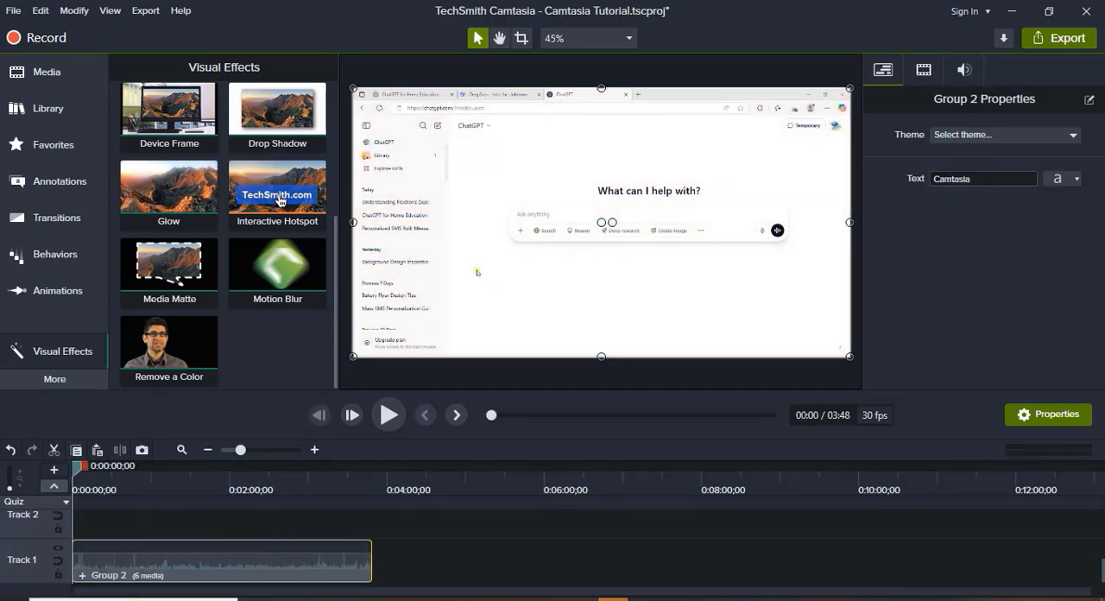
{"action": "scroll", "coordinate": [227, 552], "scroll_direction": "up", "scroll_amount": 3}
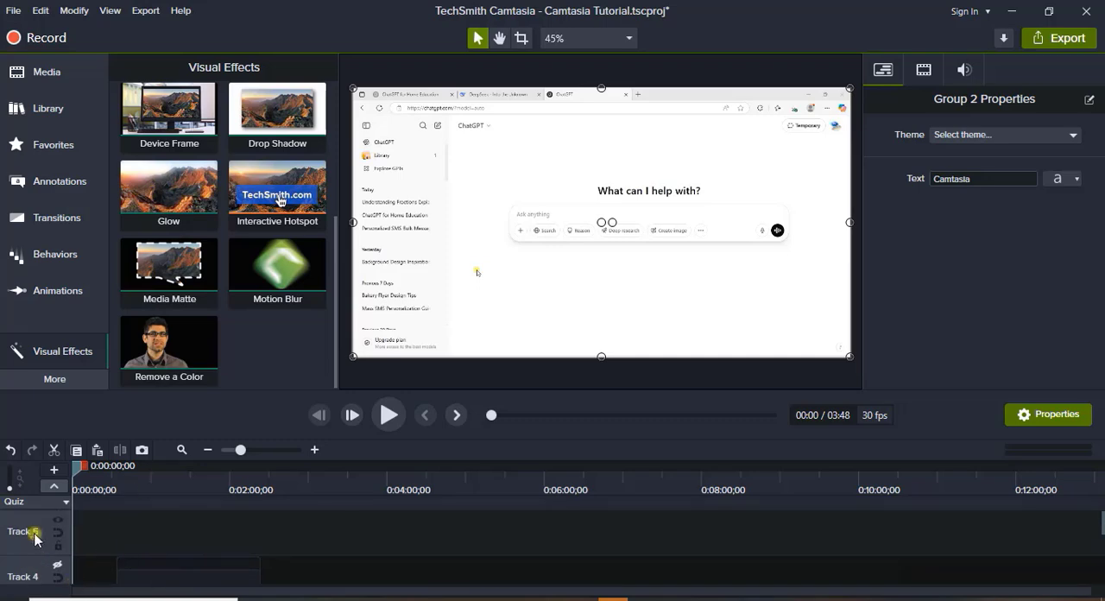
{"action": "scroll", "coordinate": [113, 518], "scroll_direction": "down", "scroll_amount": 3}
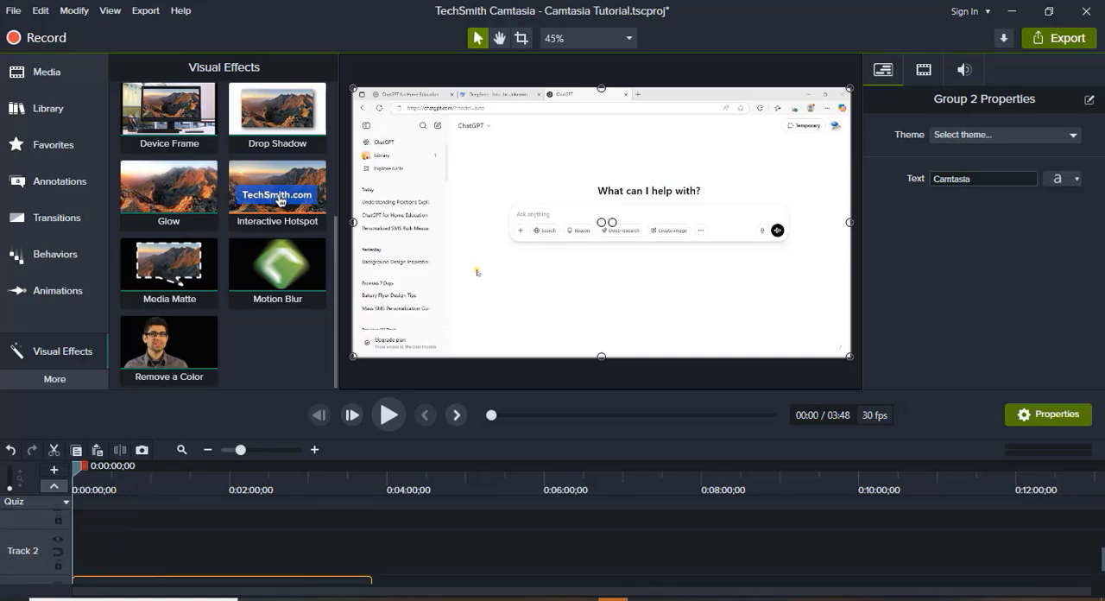
Open Group 2, examine its GPT at HOMe, SafPrime Audio and text clips, and close it to return to the main timeline.
{"action": "right_click", "coordinate": [147, 575]}
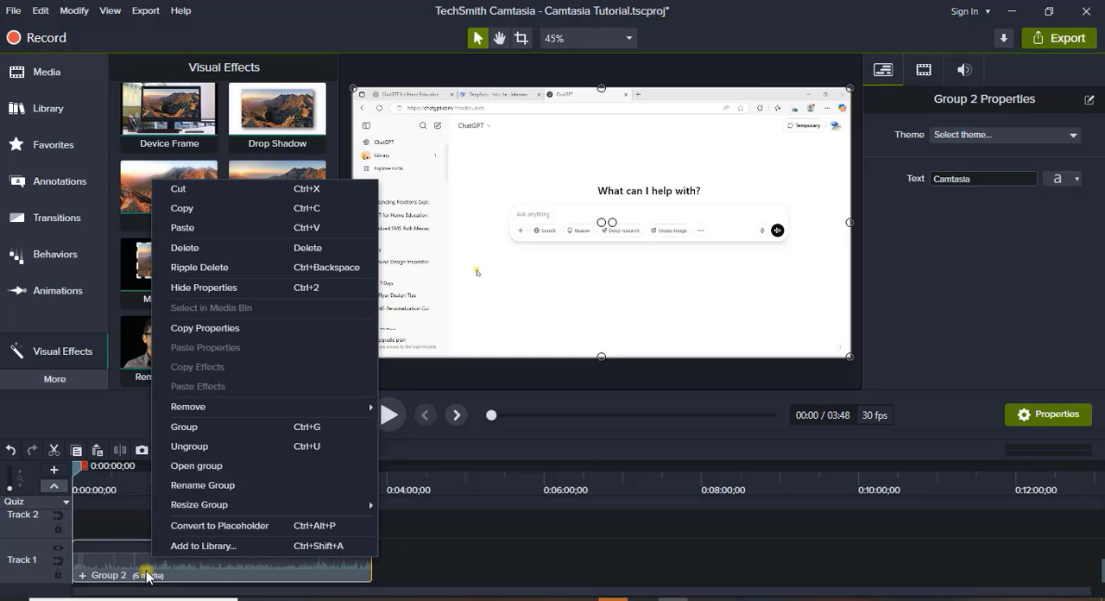
{"action": "left_click", "coordinate": [226, 467]}
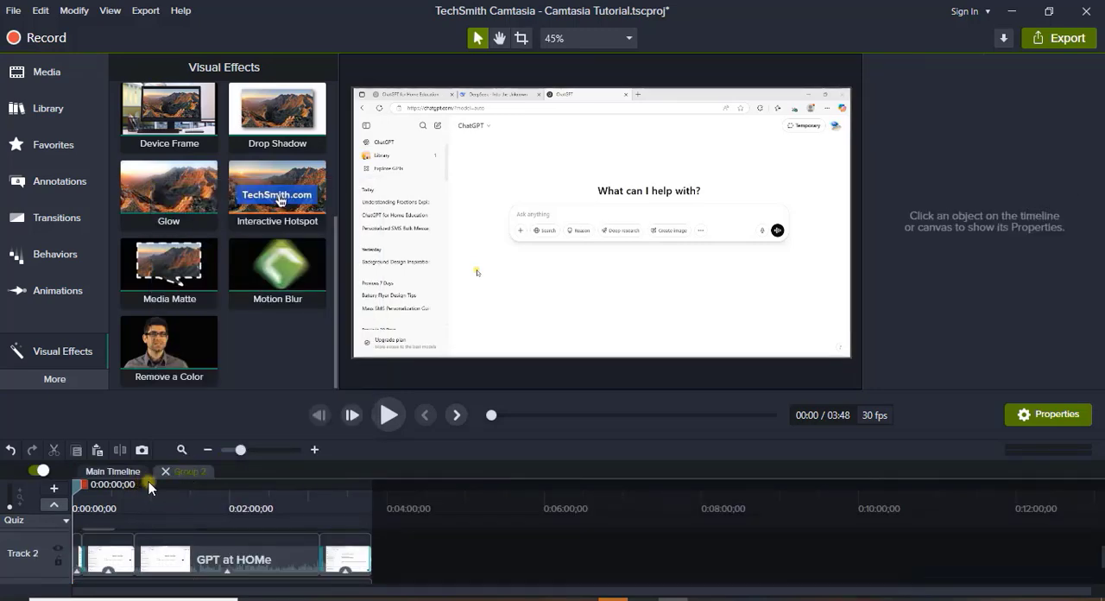
{"action": "left_click", "coordinate": [111, 473]}
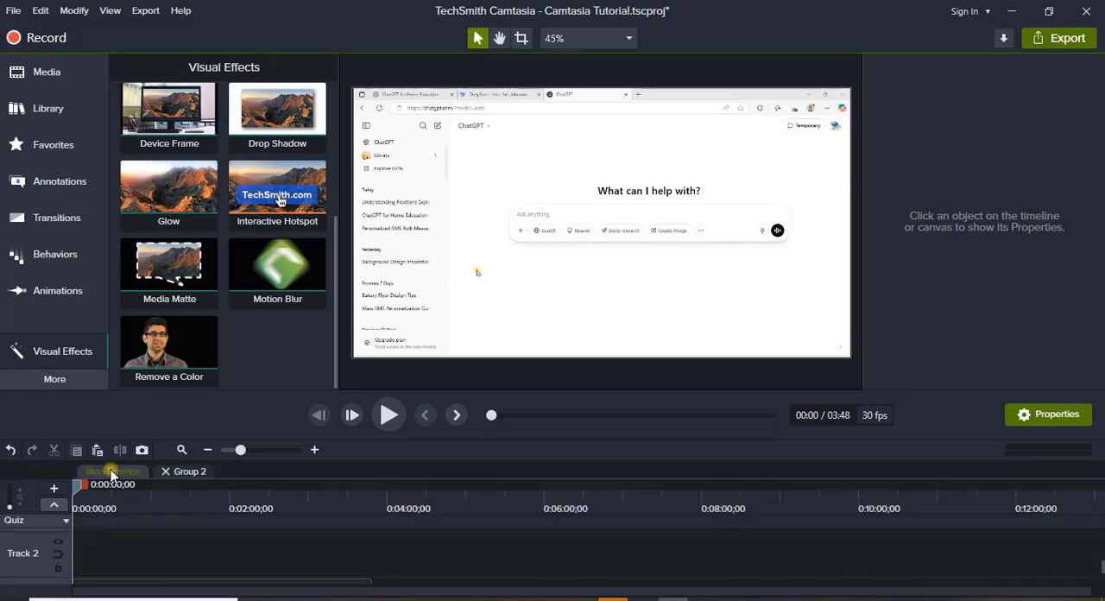
{"action": "left_click", "coordinate": [191, 473]}
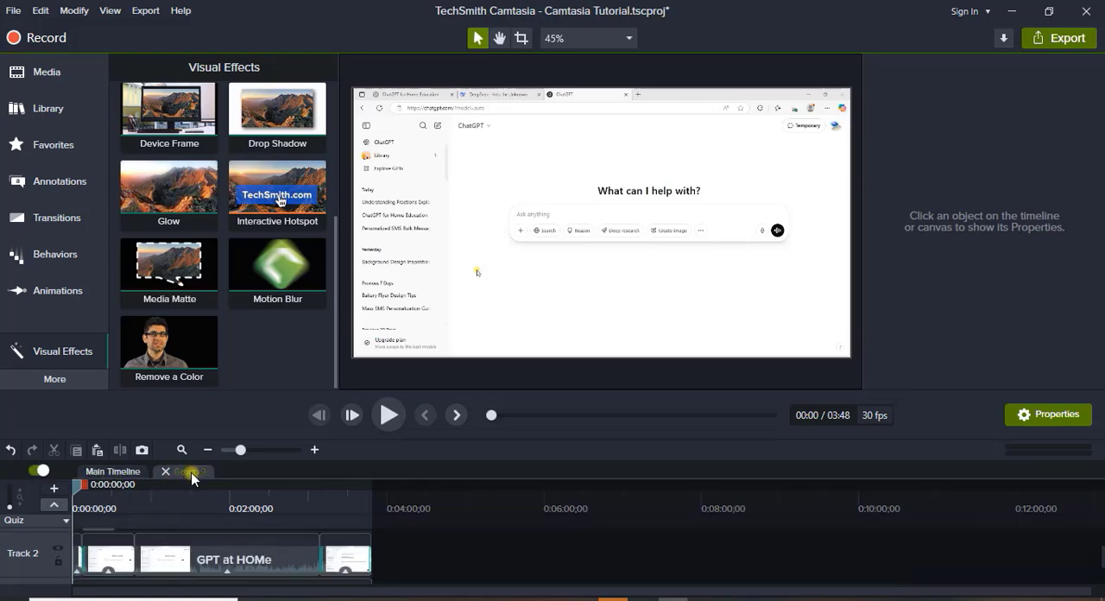
{"action": "left_click", "coordinate": [250, 560]}
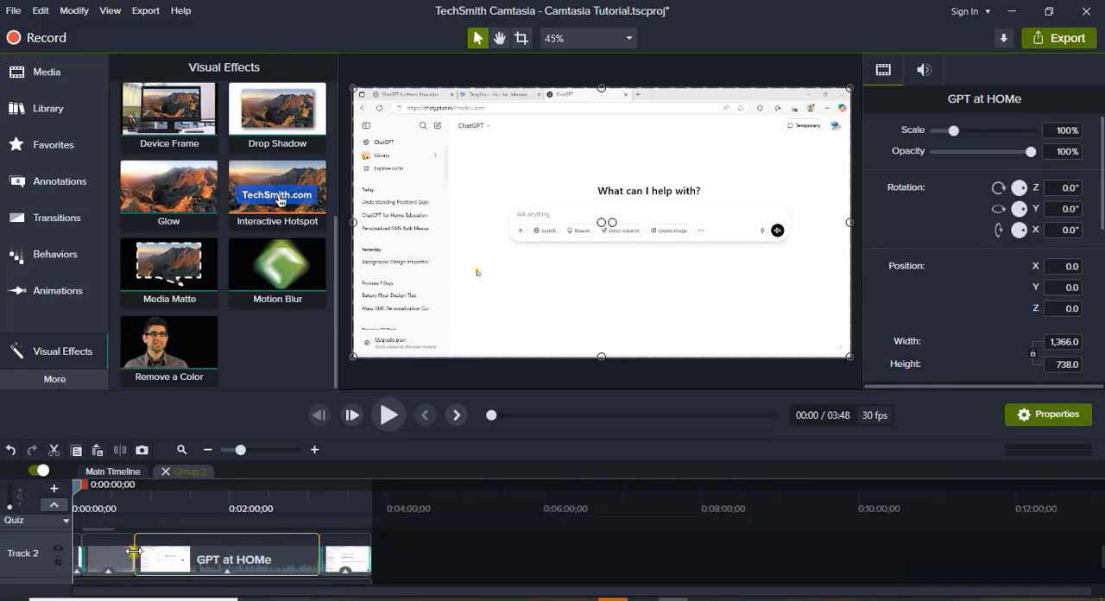
{"action": "scroll", "coordinate": [132, 552], "scroll_direction": "down", "scroll_amount": 2}
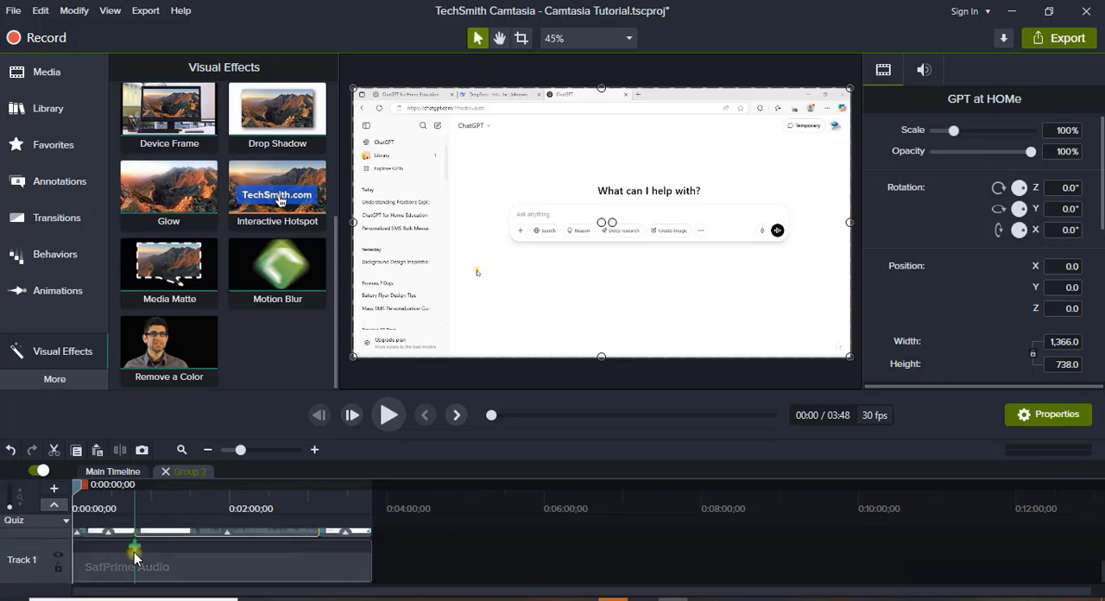
{"action": "left_click", "coordinate": [212, 569]}
{"action": "scroll", "coordinate": [211, 570], "scroll_direction": "up", "scroll_amount": 3}
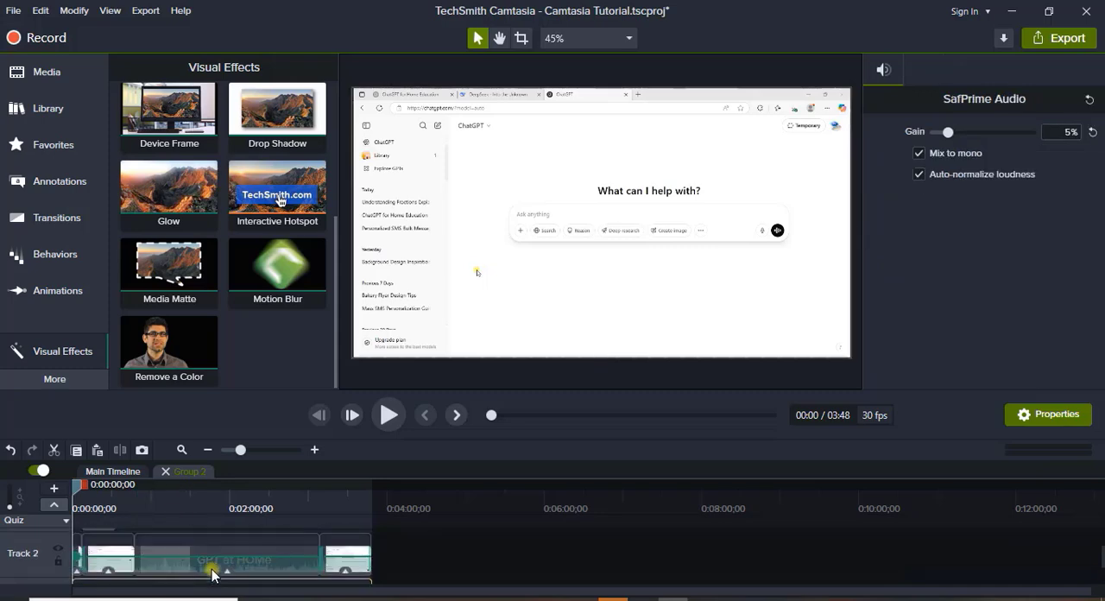
{"action": "left_click", "coordinate": [165, 478]}
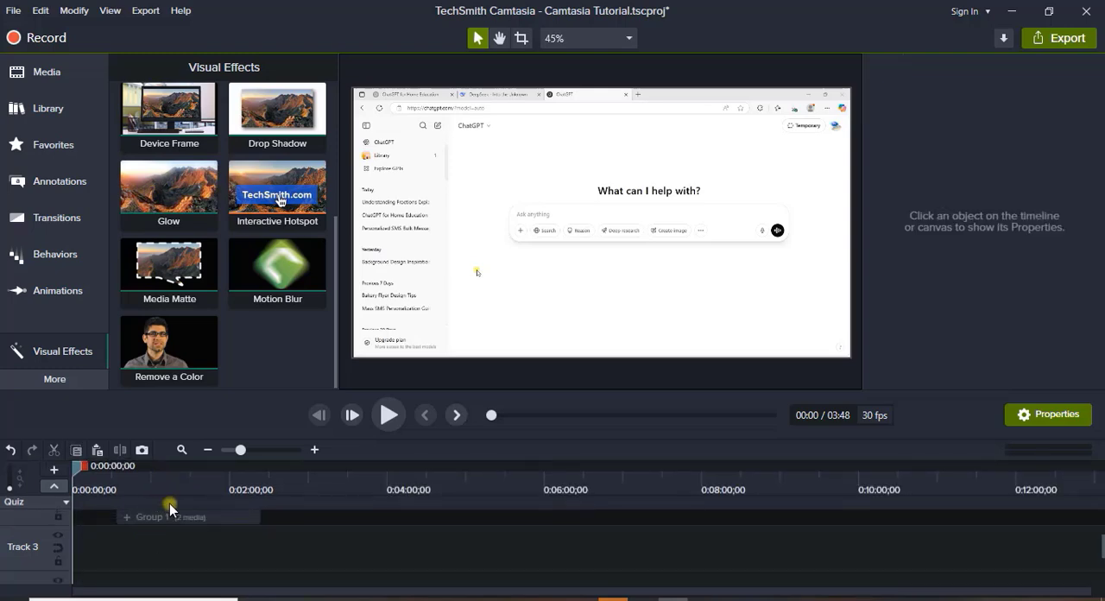
{"action": "scroll", "coordinate": [138, 546], "scroll_direction": "down", "scroll_amount": 2}
{"action": "scroll", "coordinate": [122, 559], "scroll_direction": "up", "scroll_amount": 2}
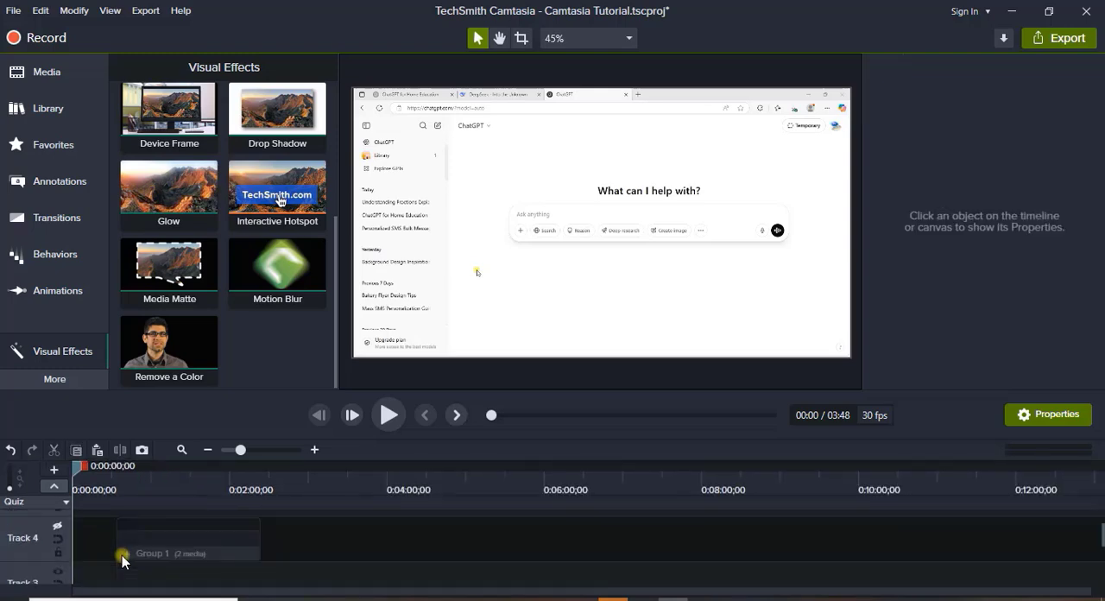
{"action": "scroll", "coordinate": [121, 559], "scroll_direction": "down", "scroll_amount": 2}
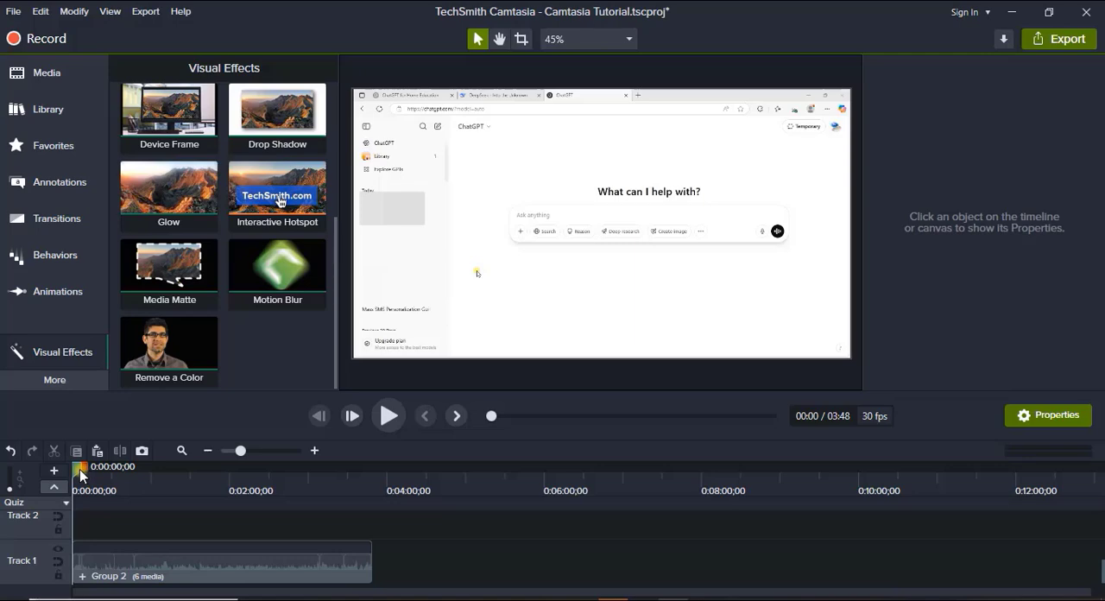
Play Group 2 on Track 1 to about 0:43 and add a Fill in the Blank quiz to it at 0:43;15.
{"action": "left_click", "coordinate": [38, 72]}
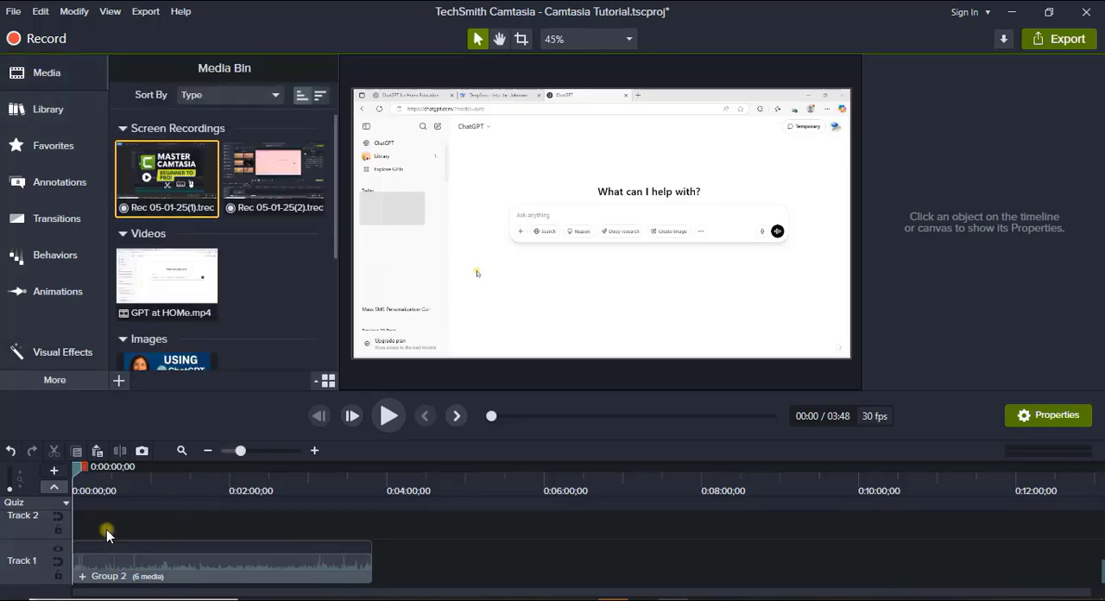
{"action": "scroll", "coordinate": [107, 534], "scroll_direction": "up", "scroll_amount": 3}
{"action": "scroll", "coordinate": [107, 533], "scroll_direction": "down", "scroll_amount": 3}
{"action": "key", "text": "space"}
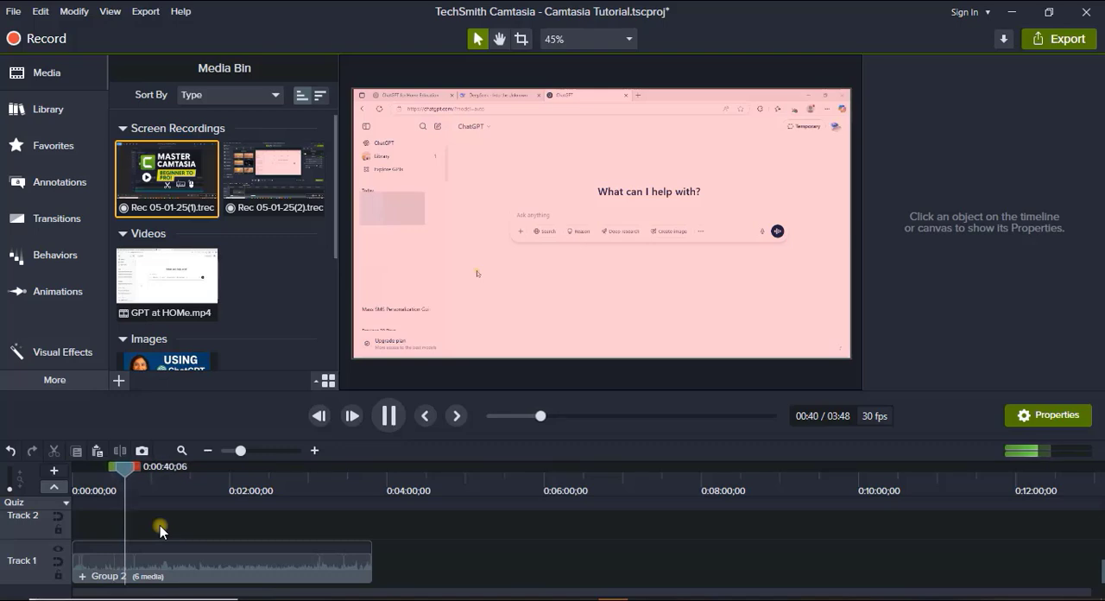
{"action": "left_click", "coordinate": [129, 546]}
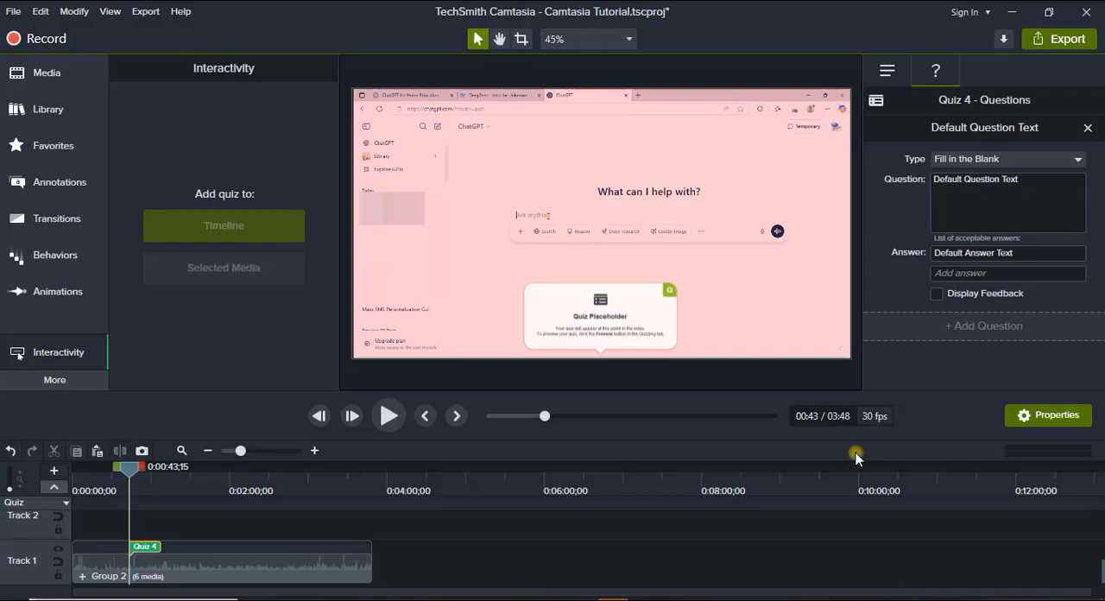
Write "According to the Video ChatGPT is" as the quiz question, keeping the Fill in the Blank type.
{"action": "left_click", "coordinate": [1029, 187]}
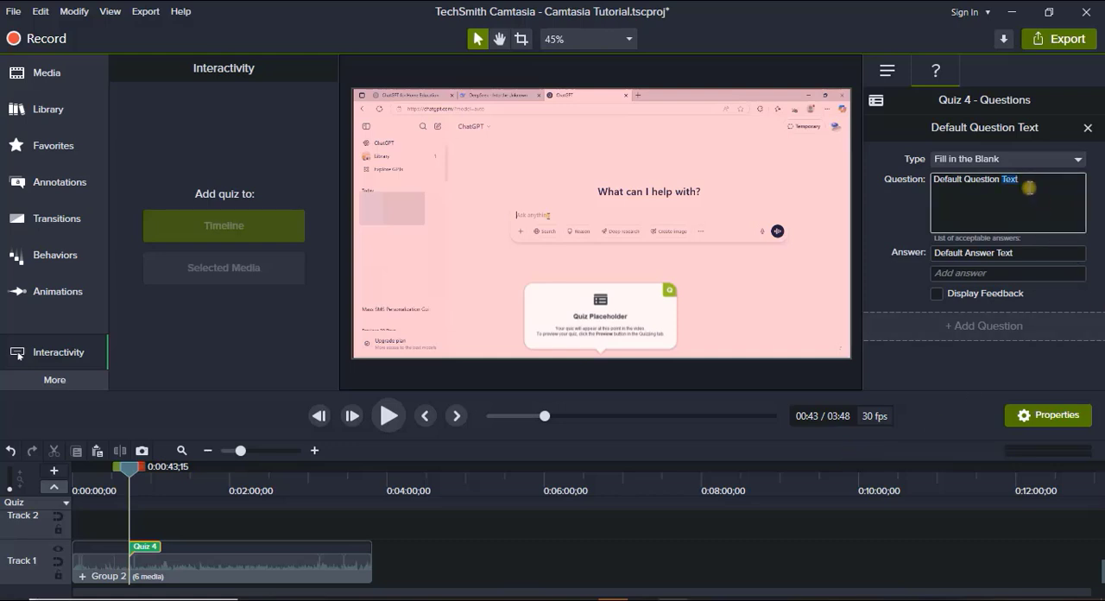
{"action": "key", "text": "ctrl+a"}
{"action": "type", "text": "According to the V"}
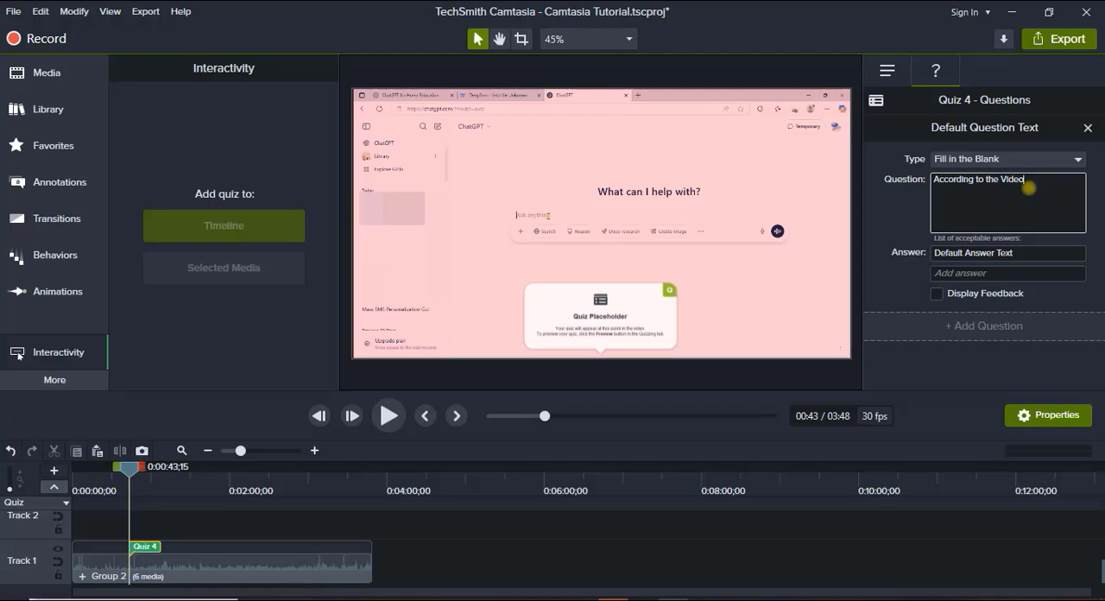
{"action": "type", "text": "ChatGPT (is"}
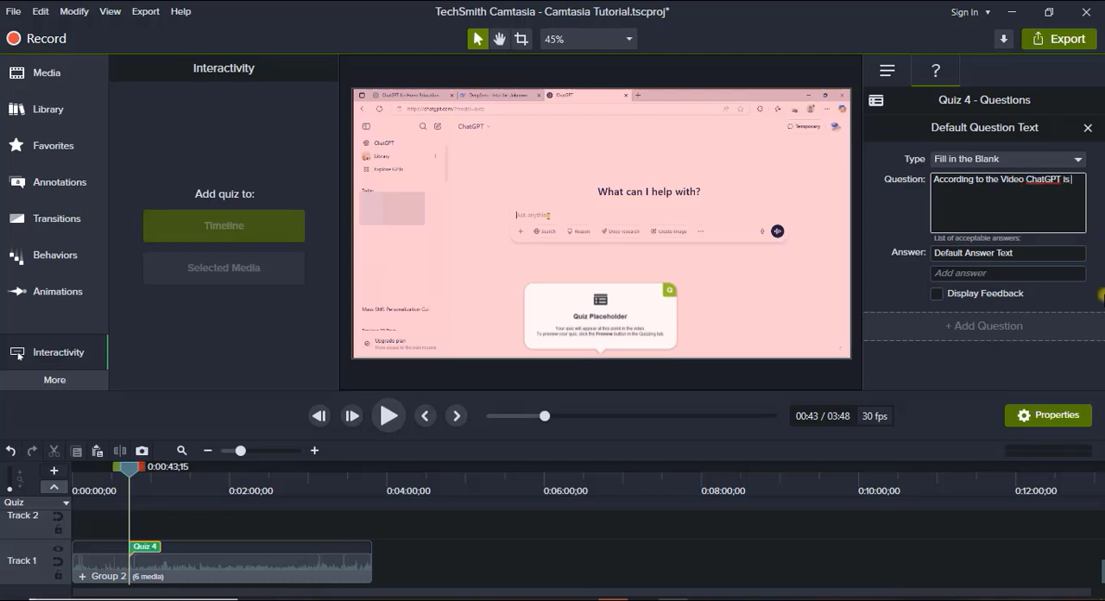
{"action": "left_click", "coordinate": [1077, 162]}
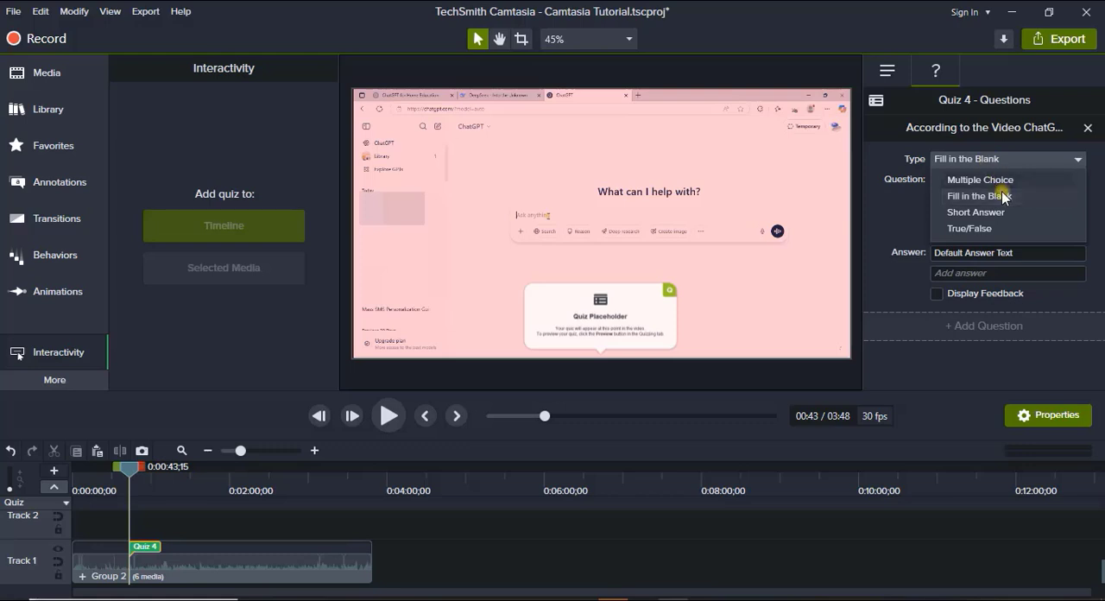
{"action": "left_click", "coordinate": [1002, 194]}
Replace the default answer of the fill-in-the-blank question with "Smart Assistant".
{"action": "left_click", "coordinate": [1019, 253]}
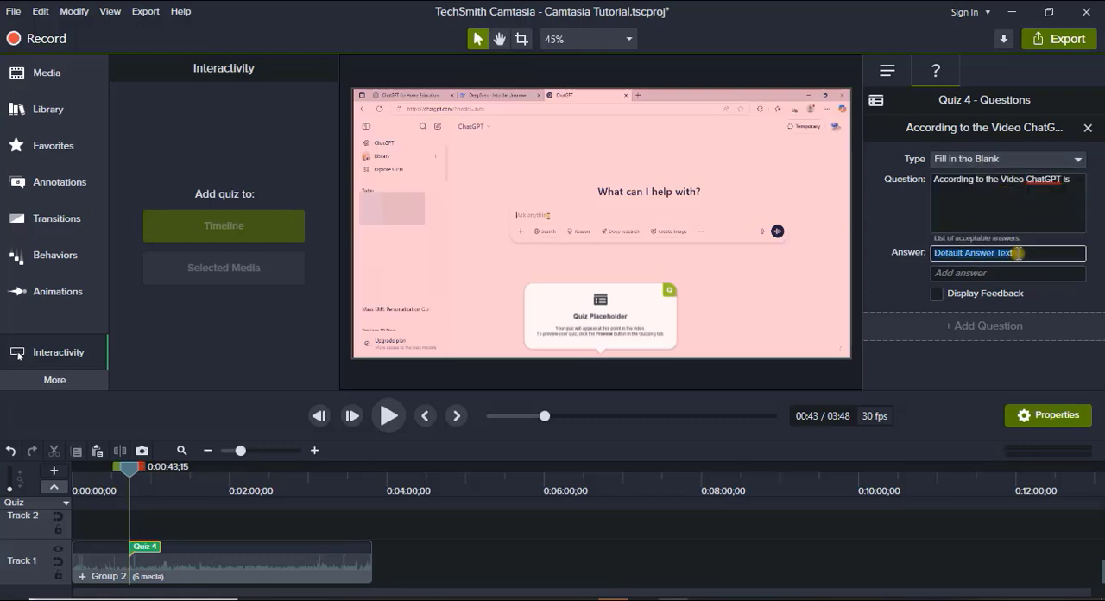
{"action": "type", "text": "Smart"}
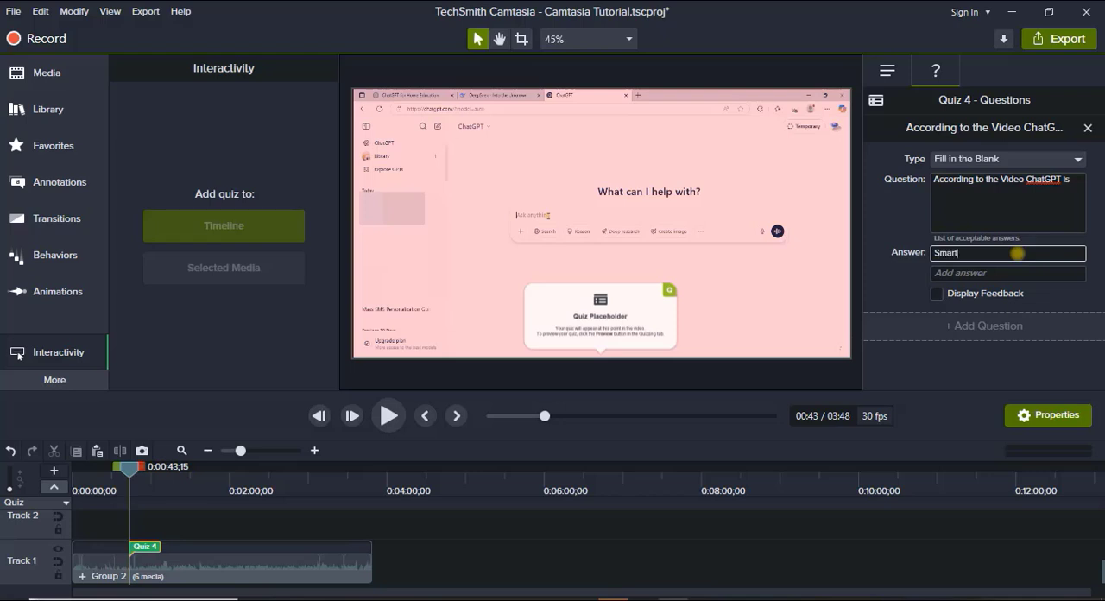
{"action": "type", "text": " Assistant"}
Enable feedback for the question, with "Correct" for right answers, "Wrong answer" for incorrect ones, and Continue as the action.
{"action": "left_click", "coordinate": [937, 294]}
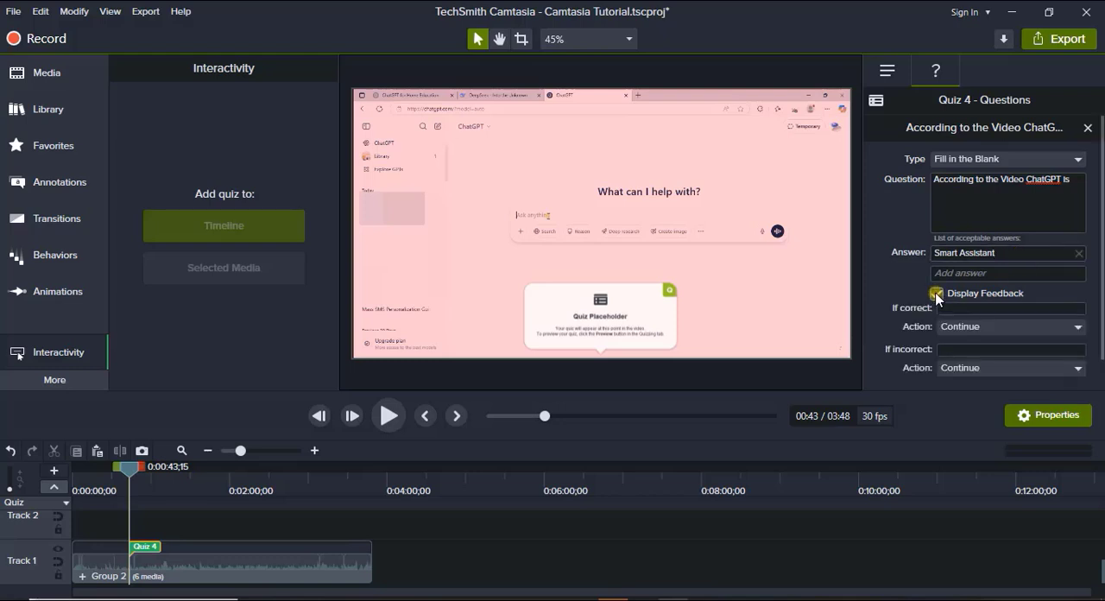
{"action": "left_click", "coordinate": [959, 308]}
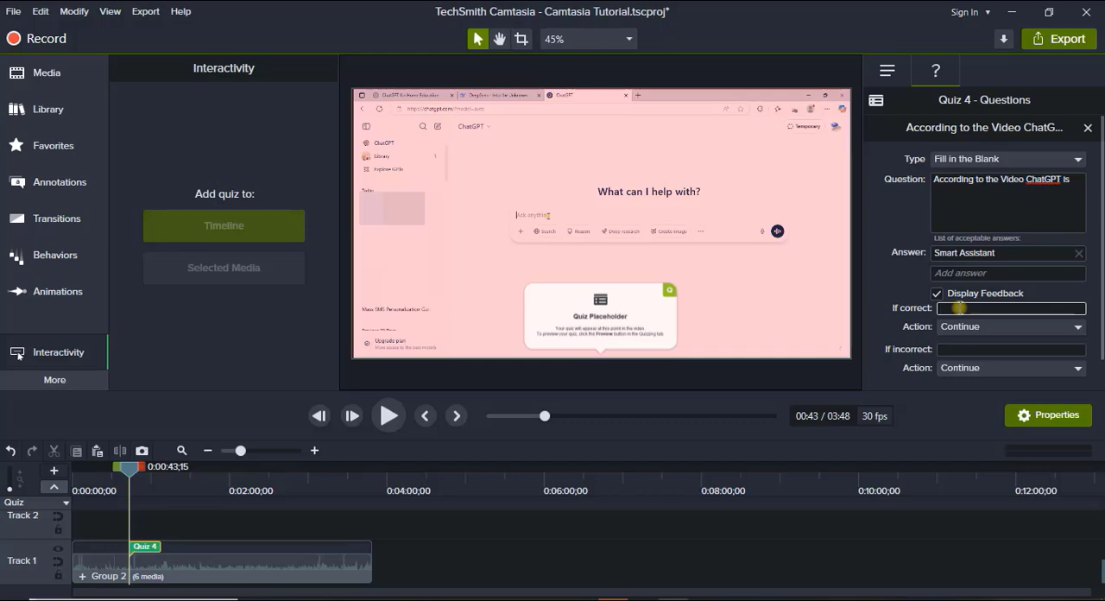
{"action": "type", "text": "Correct"}
{"action": "left_click", "coordinate": [1013, 328]}
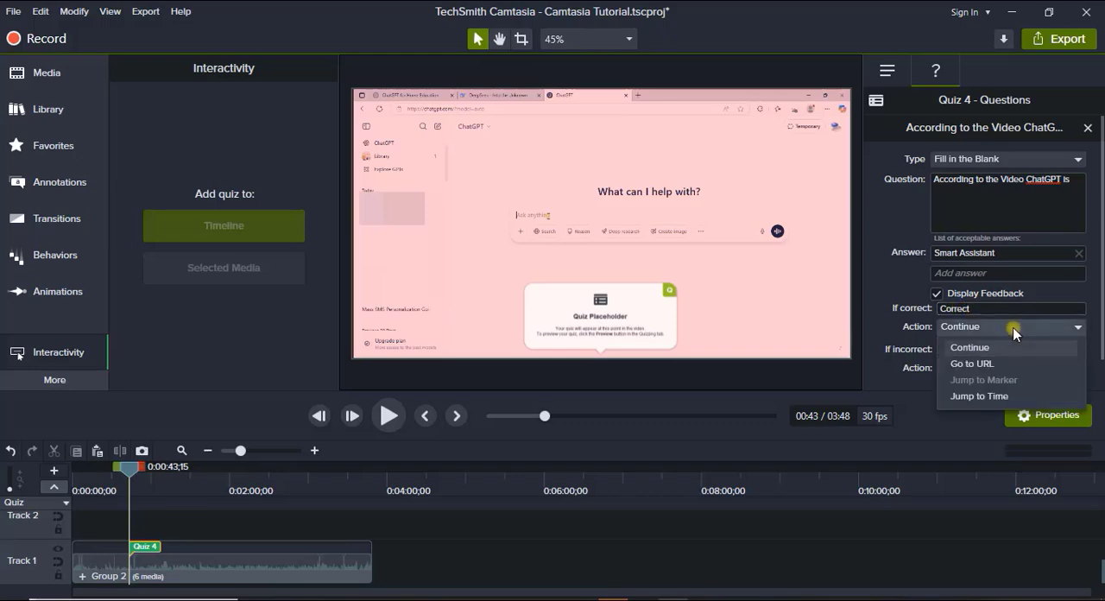
{"action": "left_click", "coordinate": [1012, 327]}
{"action": "left_click", "coordinate": [980, 348]}
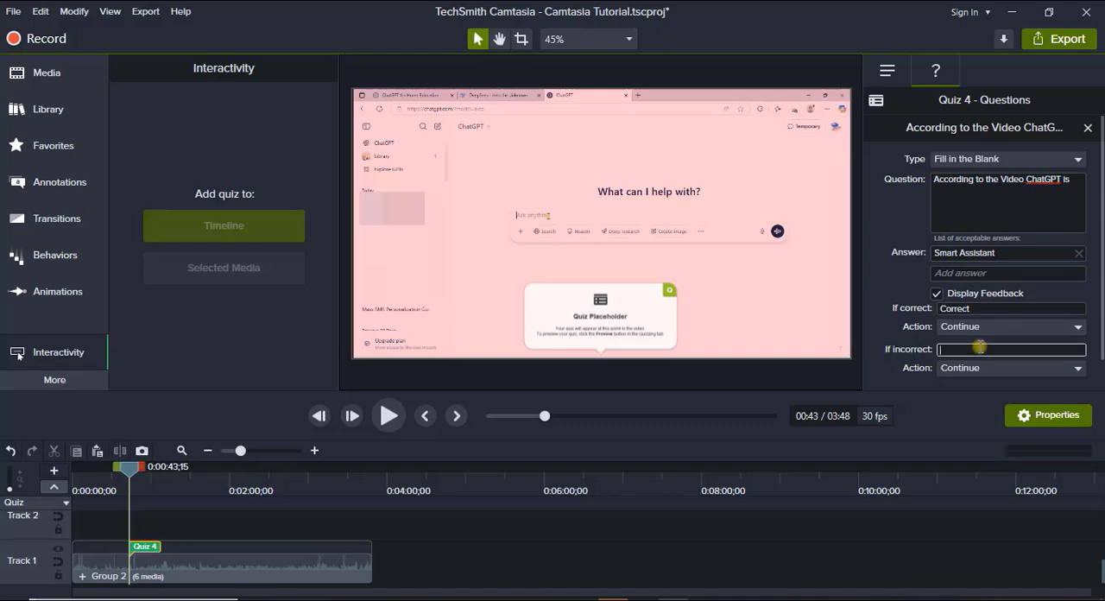
{"action": "type", "text": "Wrong answer"}
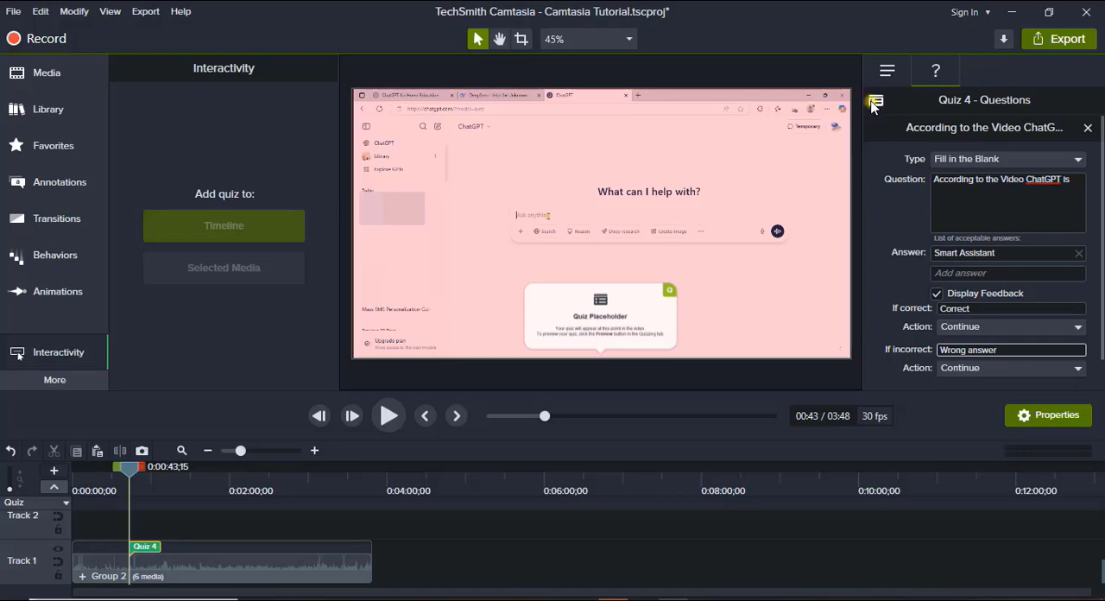
Rename the quiz to Quiz 1 in its options.
{"action": "left_click", "coordinate": [875, 101]}
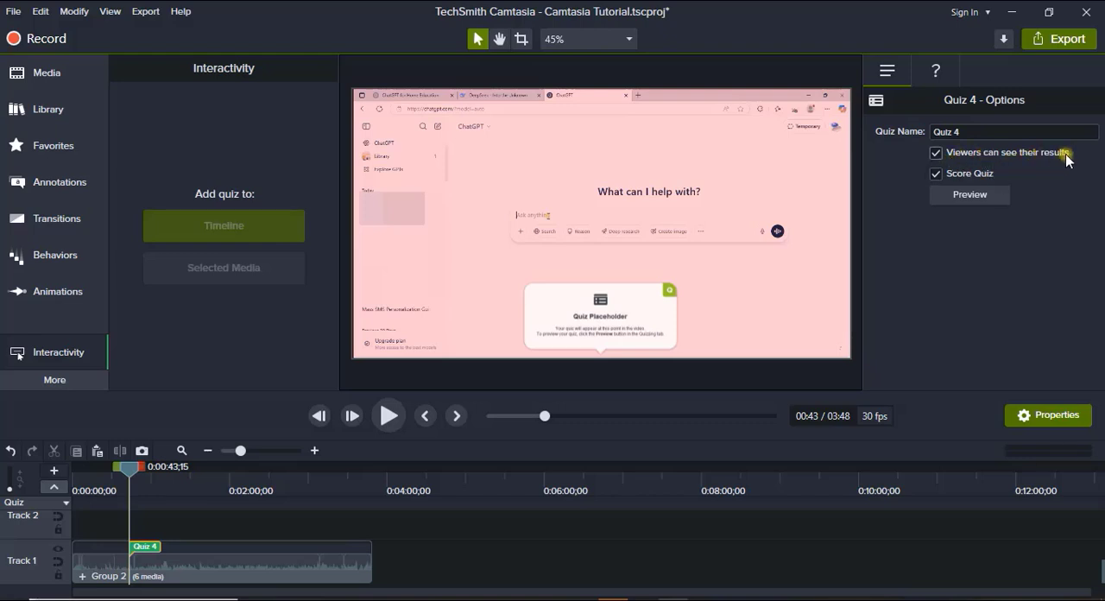
{"action": "triple_click", "coordinate": [964, 131]}
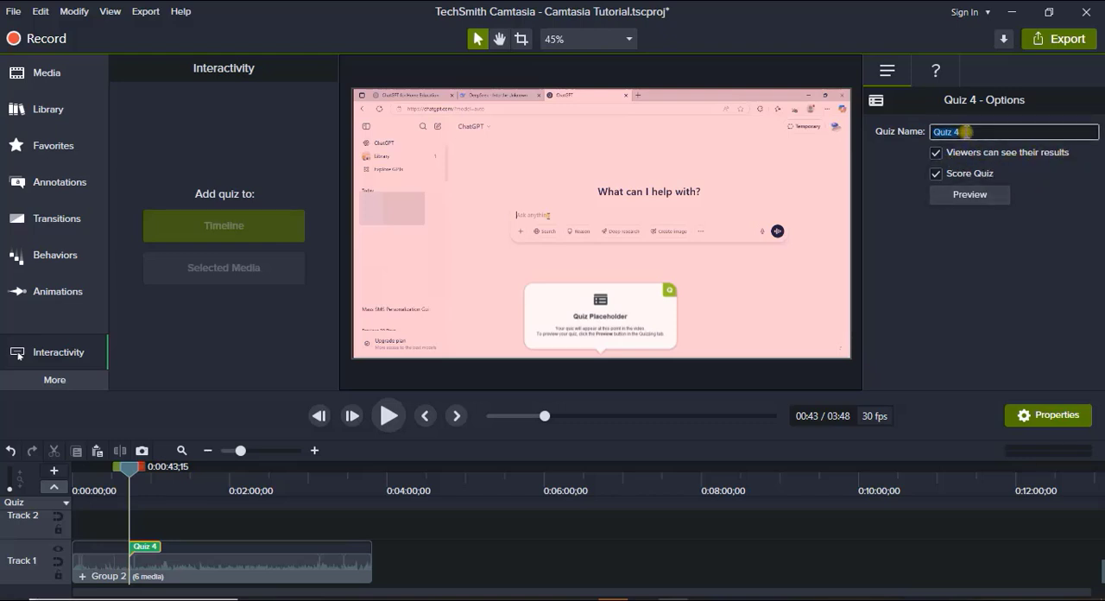
{"action": "left_click", "coordinate": [965, 131]}
{"action": "key", "text": "BackSpace"}
{"action": "type", "text": "1"}
Preview Quiz 1 and submit "Ai" as a test answer, continuing past its feedback.
{"action": "left_click", "coordinate": [967, 193]}
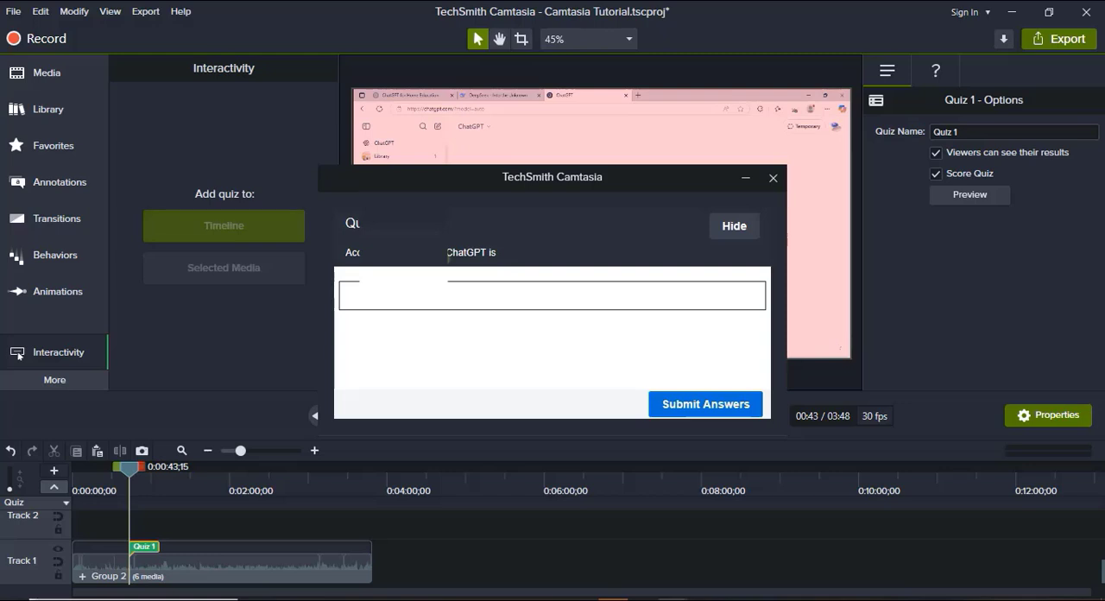
{"action": "left_click", "coordinate": [488, 299]}
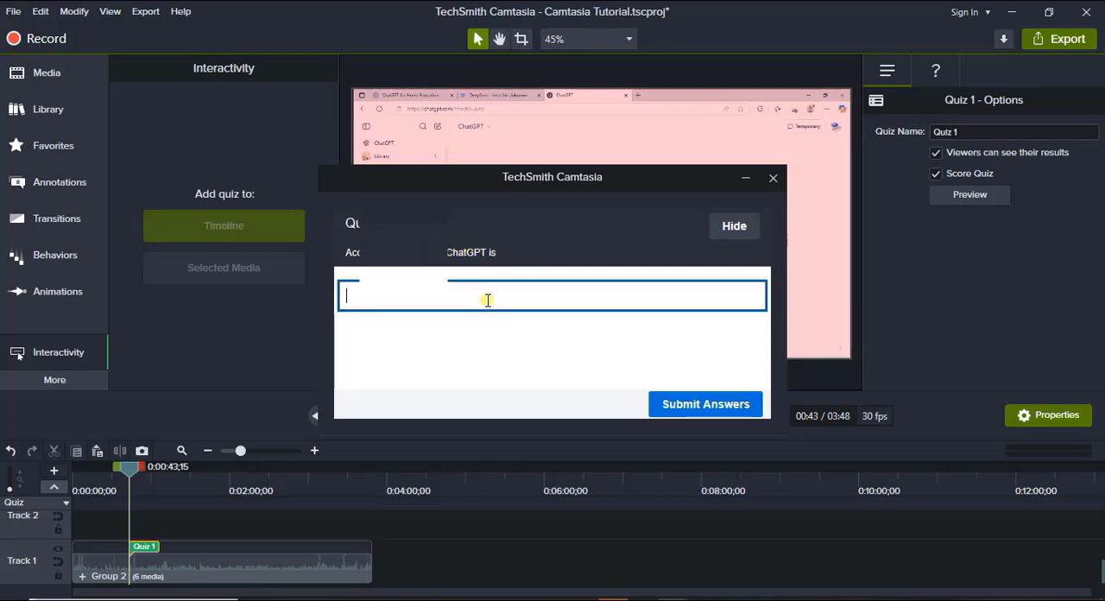
{"action": "type", "text": "Ai"}
{"action": "left_click", "coordinate": [682, 407]}
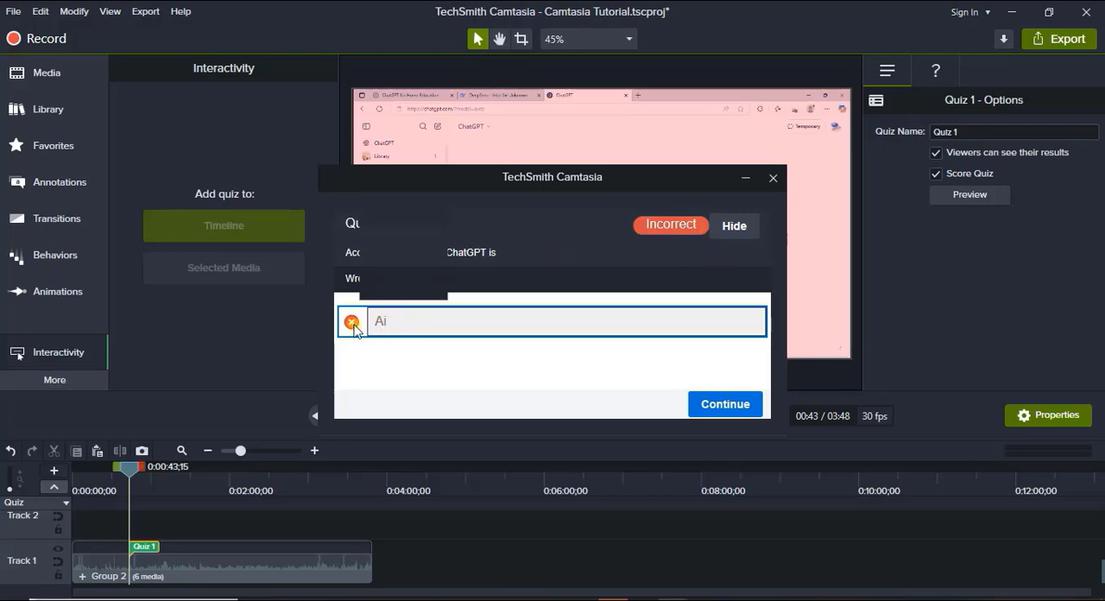
{"action": "left_click", "coordinate": [738, 405]}
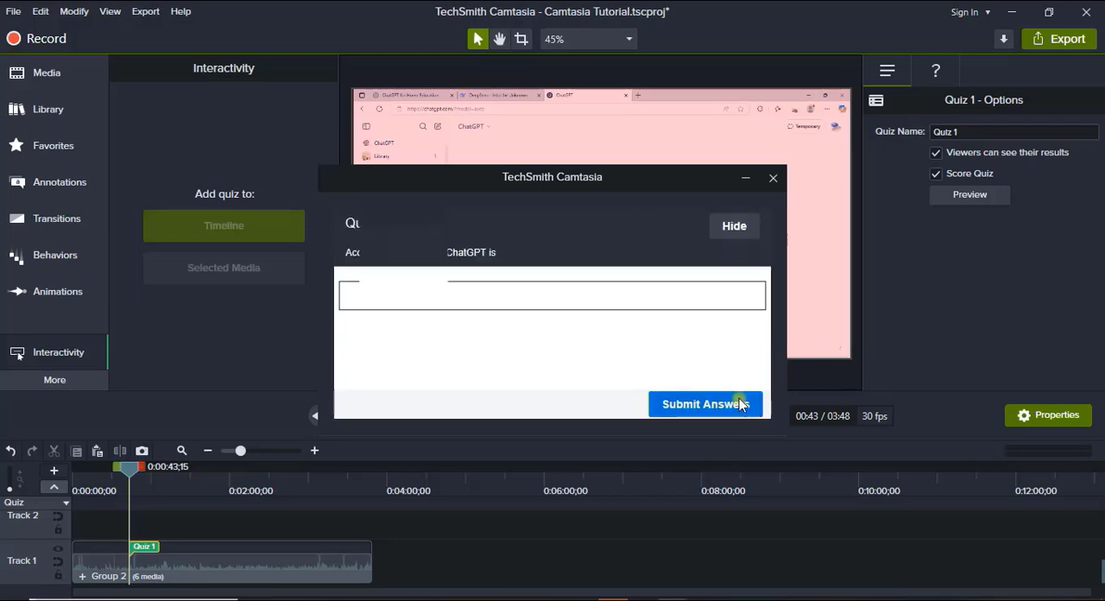
Submit "smart assistant" as a second test answer in the quiz preview and close the preview.
{"action": "left_click", "coordinate": [380, 301]}
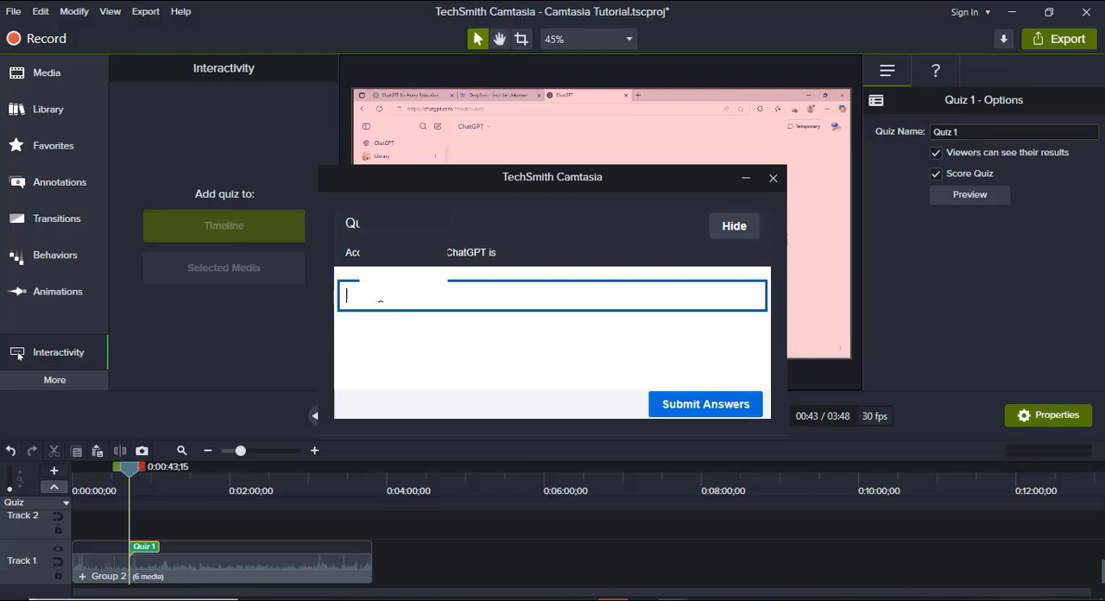
{"action": "type", "text": "sm"}
{"action": "left_click", "coordinate": [681, 406]}
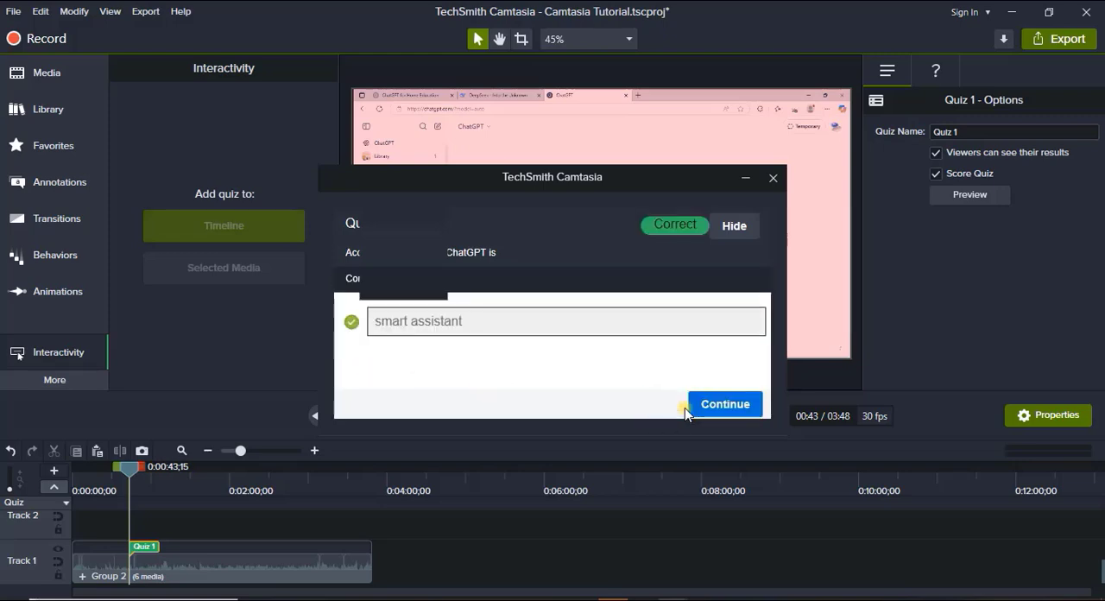
{"action": "left_click", "coordinate": [708, 406]}
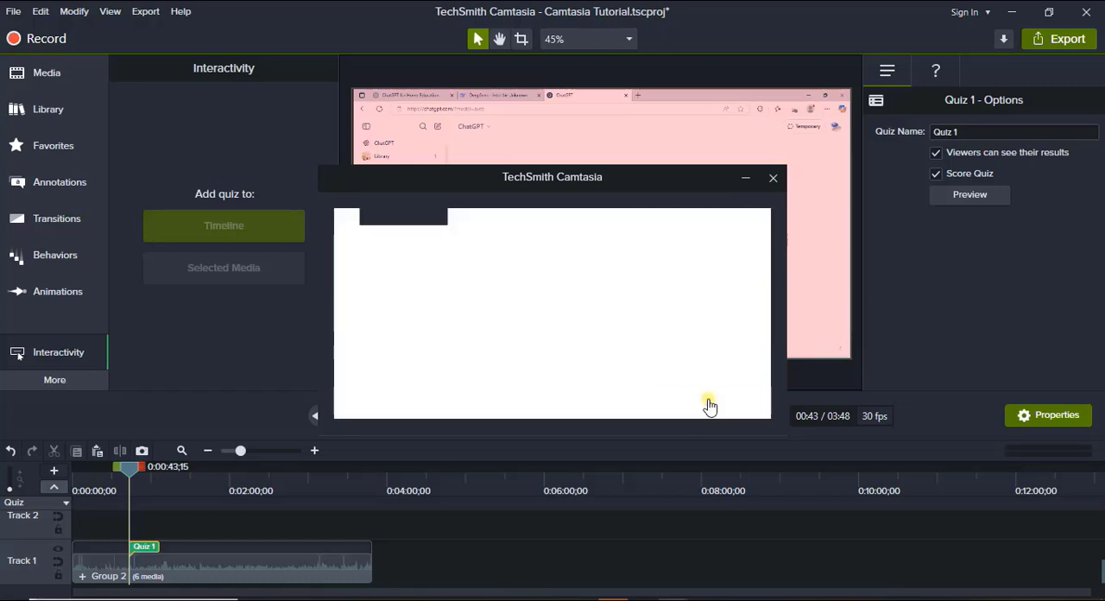
{"action": "left_click", "coordinate": [772, 178]}
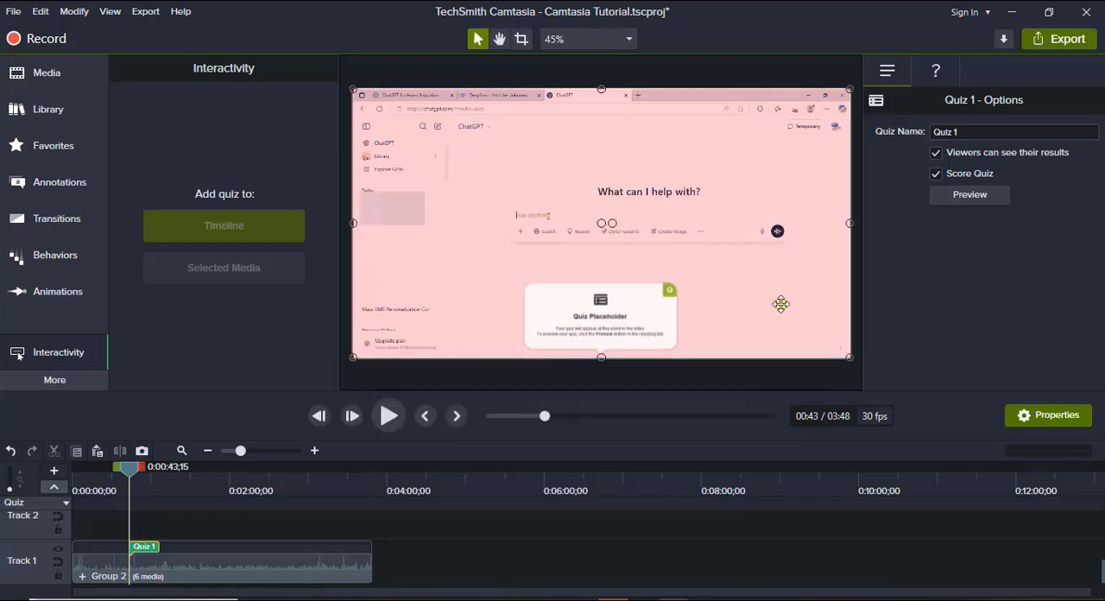
Apply the Interactive Hotspot visual effect to Group 2 on Track 1 and move the playhead to 0:02:01;18.
{"action": "left_click", "coordinate": [780, 306]}
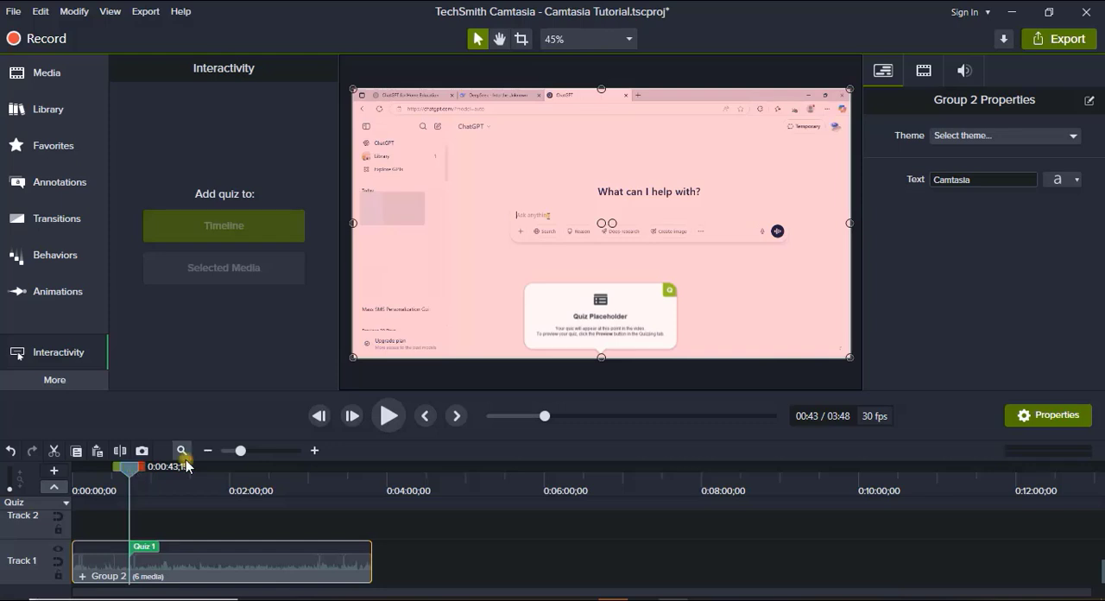
{"action": "left_click", "coordinate": [223, 468]}
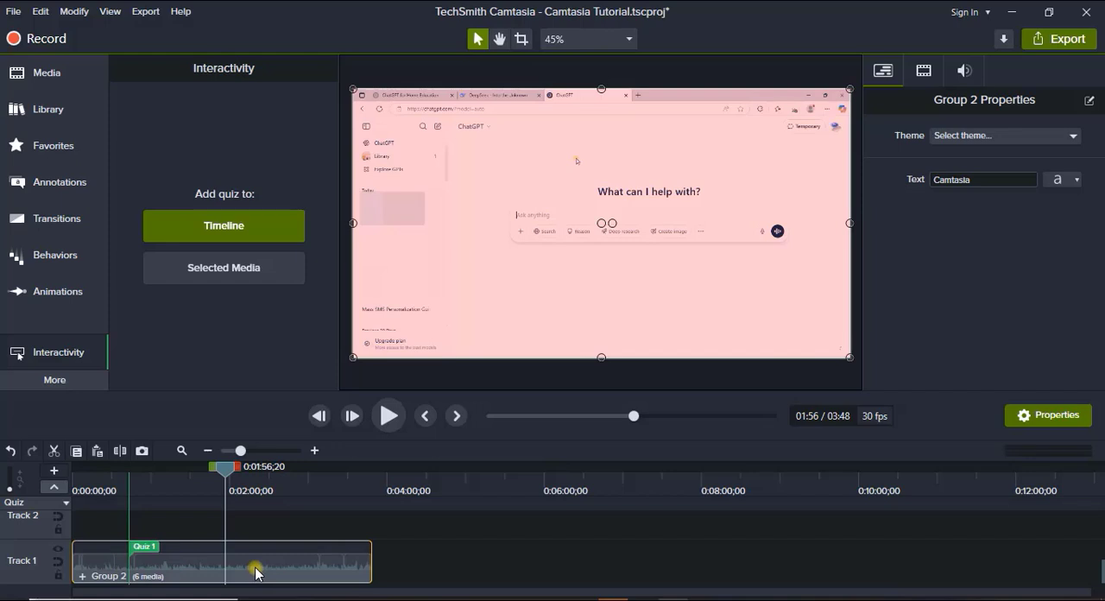
{"action": "key", "text": "Home"}
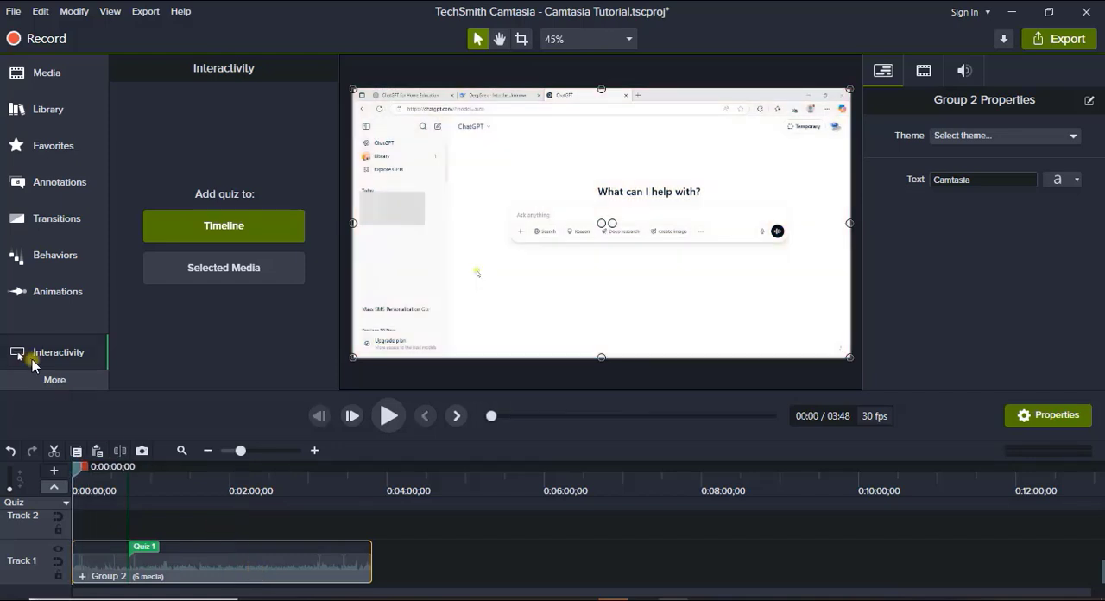
{"action": "left_click", "coordinate": [54, 380]}
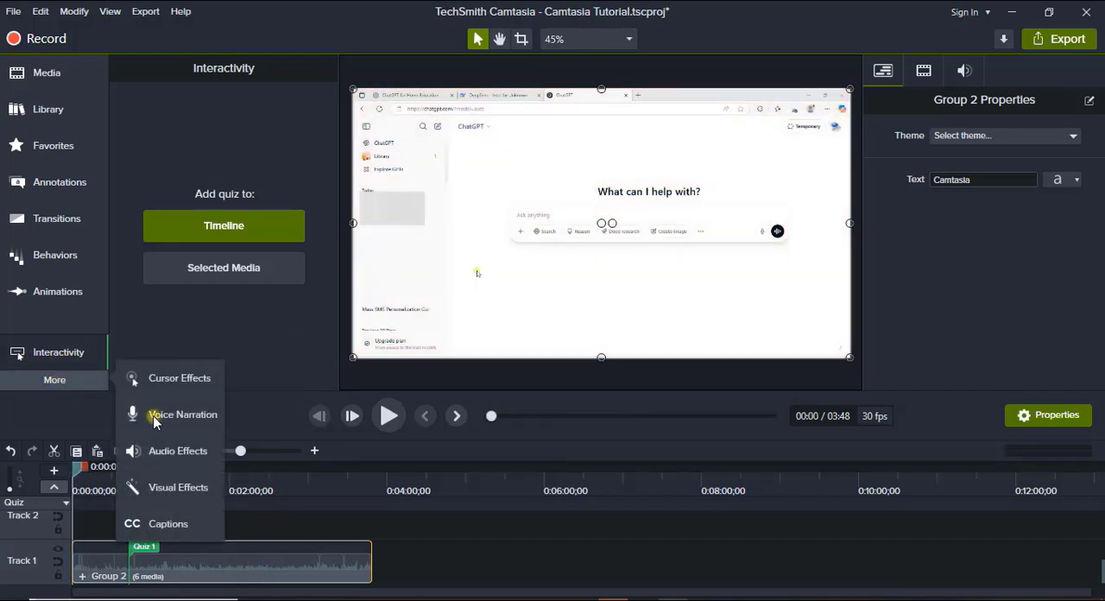
{"action": "left_click", "coordinate": [155, 485]}
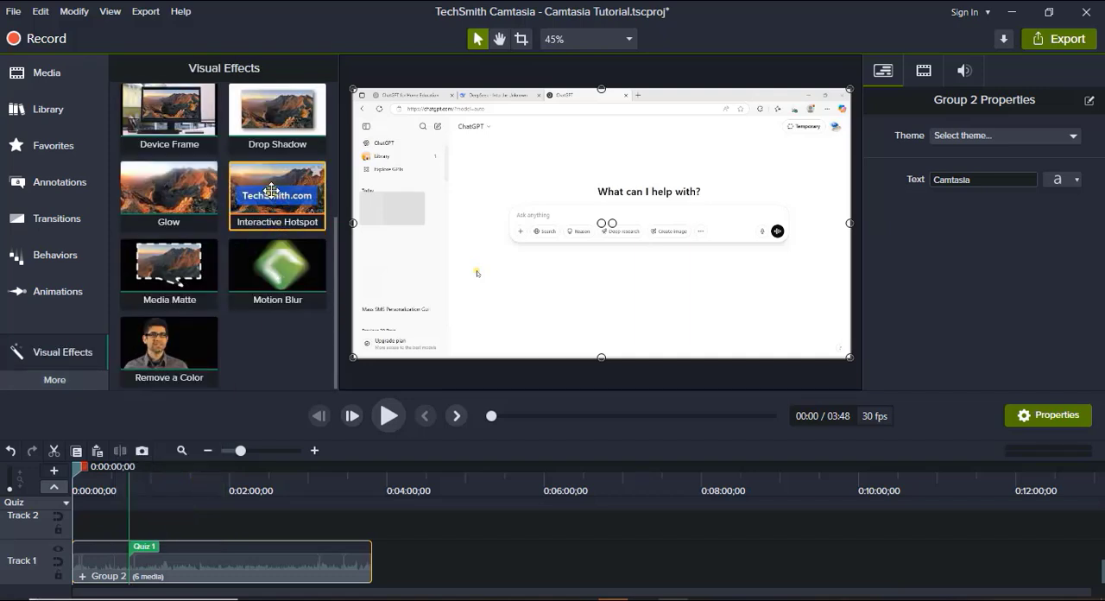
{"action": "left_click_drag", "start_coordinate": [277, 201], "coordinate": [222, 561]}
{"action": "left_click_drag", "start_coordinate": [85, 477], "coordinate": [233, 511]}
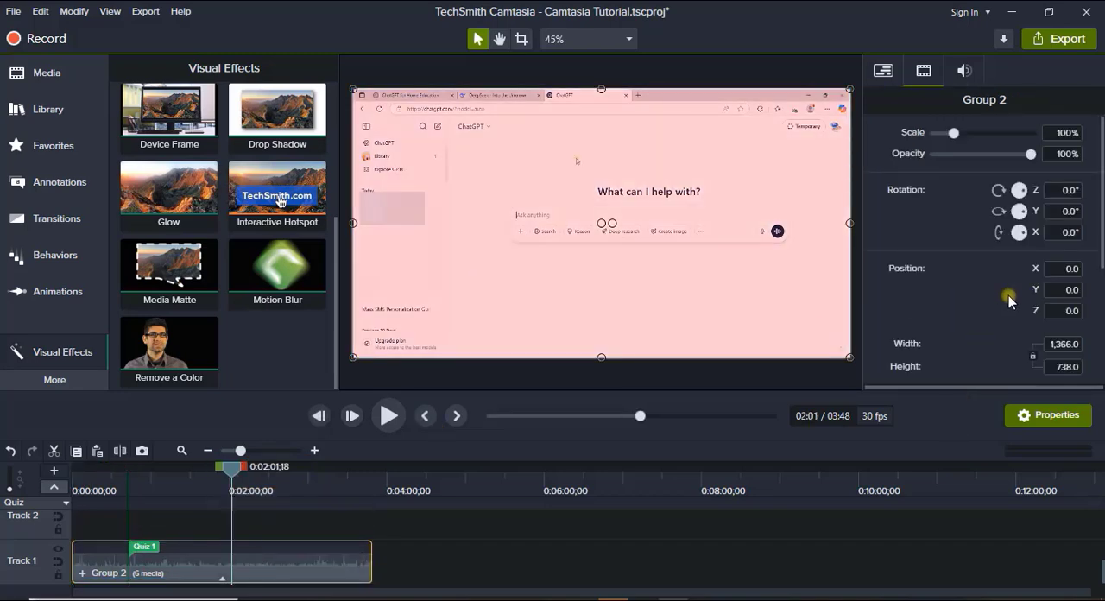
{"action": "scroll", "coordinate": [1004, 302], "scroll_direction": "down", "scroll_amount": 3}
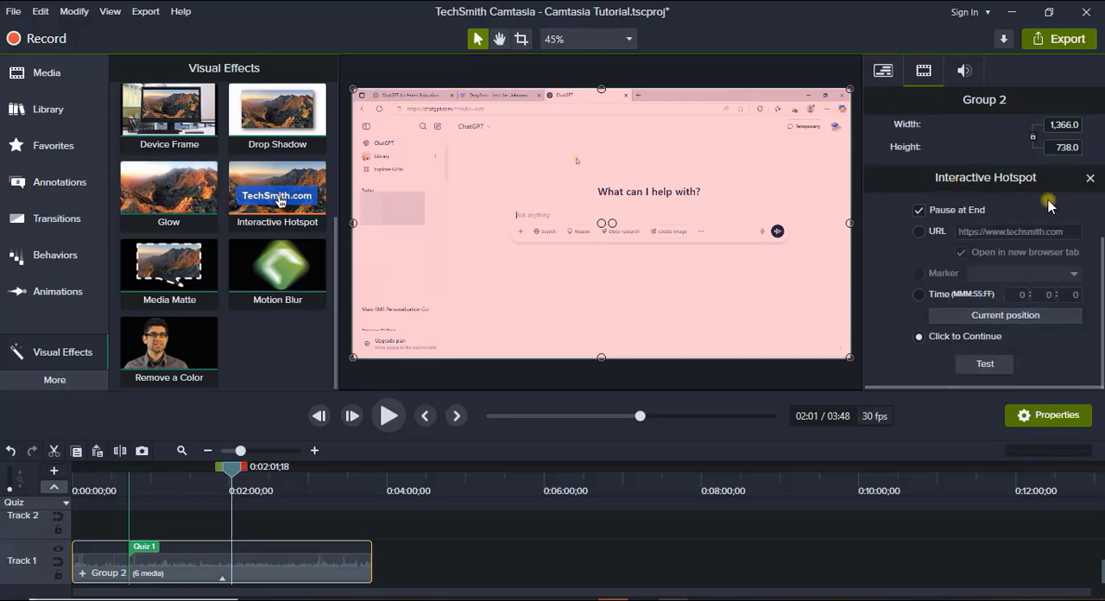
{"action": "left_click", "coordinate": [920, 231]}
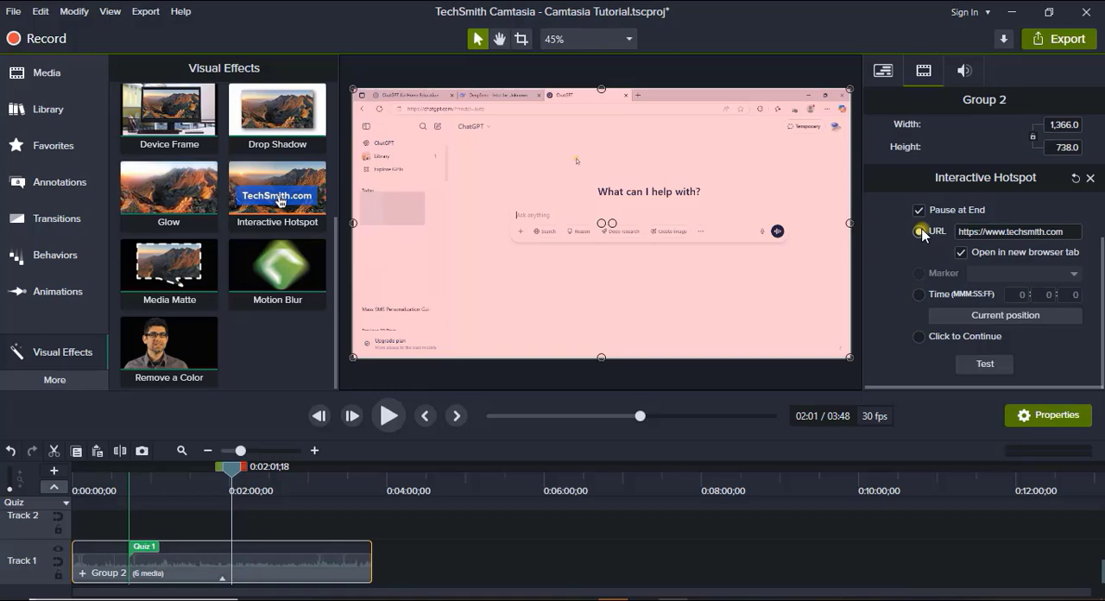
{"action": "left_click", "coordinate": [1058, 232]}
{"action": "left_click", "coordinate": [1055, 232]}
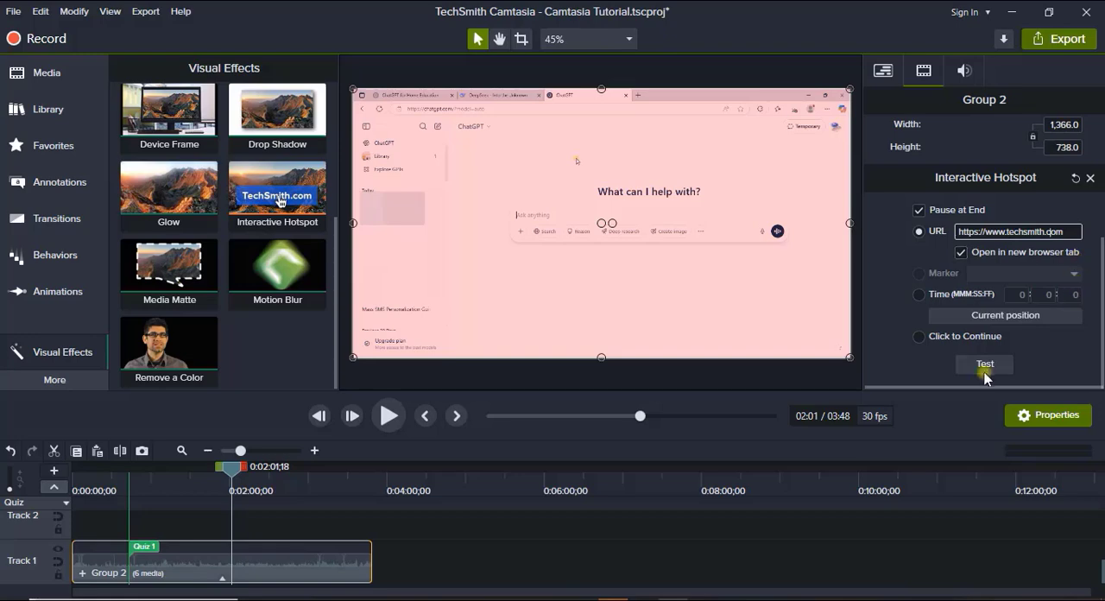
{"action": "left_click", "coordinate": [918, 337]}
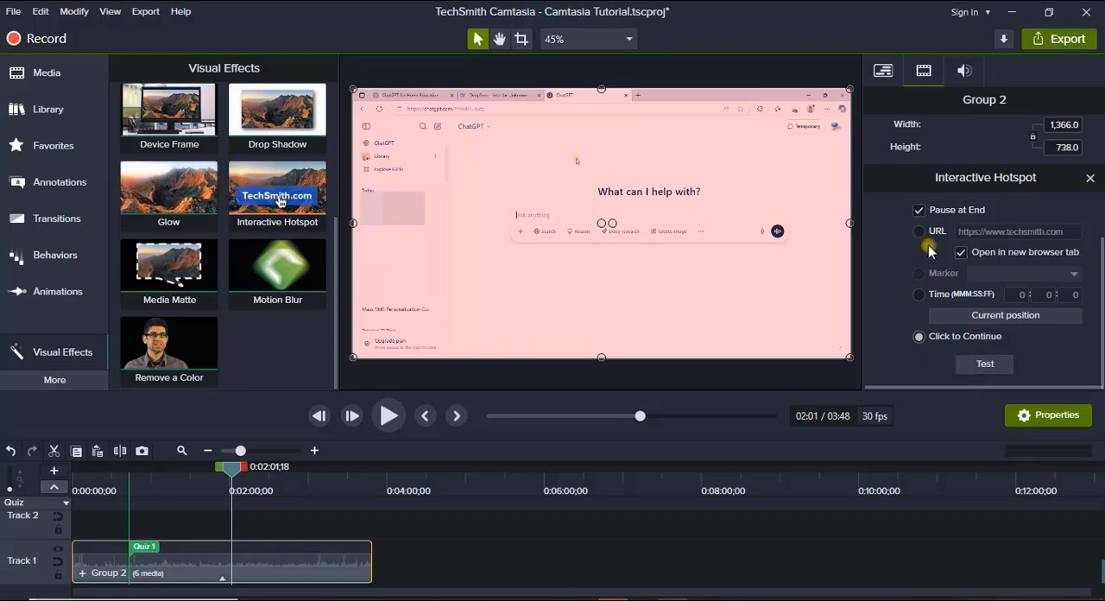
{"action": "left_click", "coordinate": [919, 231]}
Test the interactive hotspot's URL link.
{"action": "left_click", "coordinate": [987, 368]}
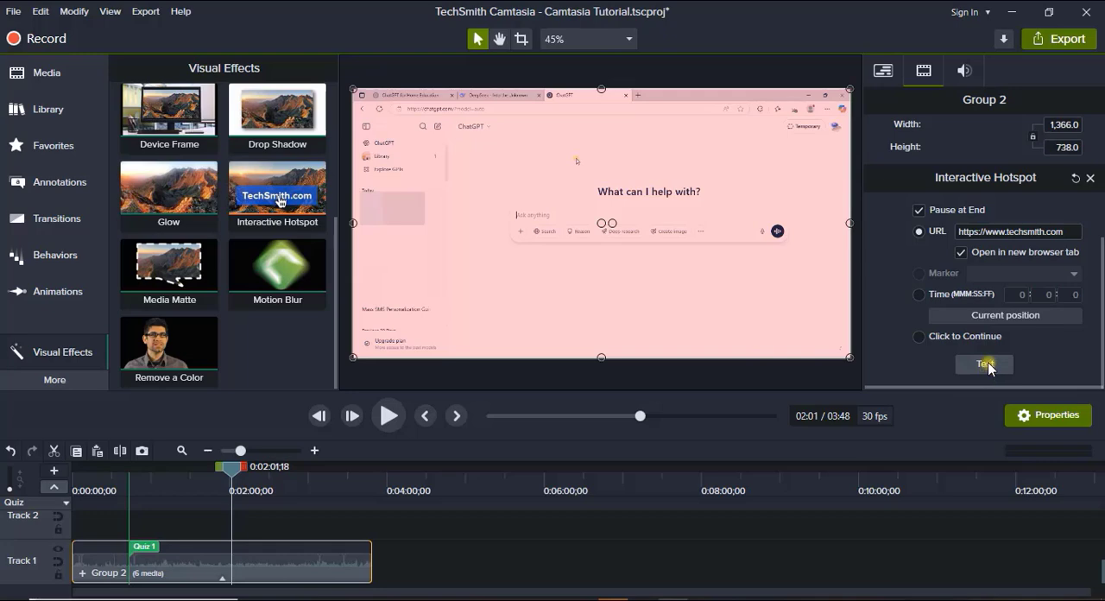
{"action": "left_click", "coordinate": [989, 364]}
{"action": "left_click", "coordinate": [985, 363]}
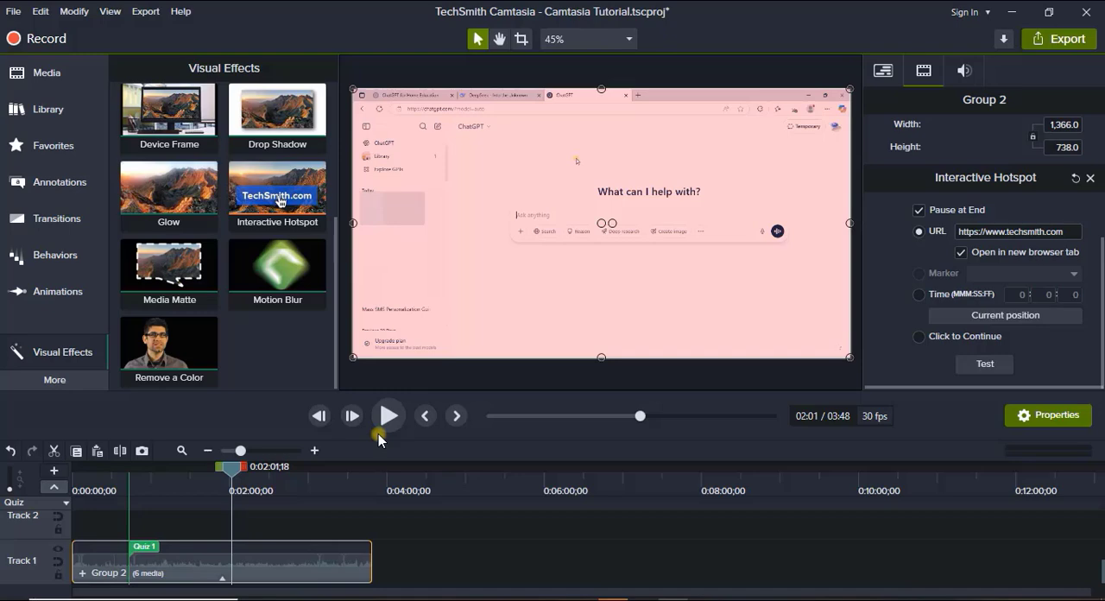
Start a local file export and leave quiz result reporting switched off for both SCORM and email.
{"action": "left_click", "coordinate": [1055, 40]}
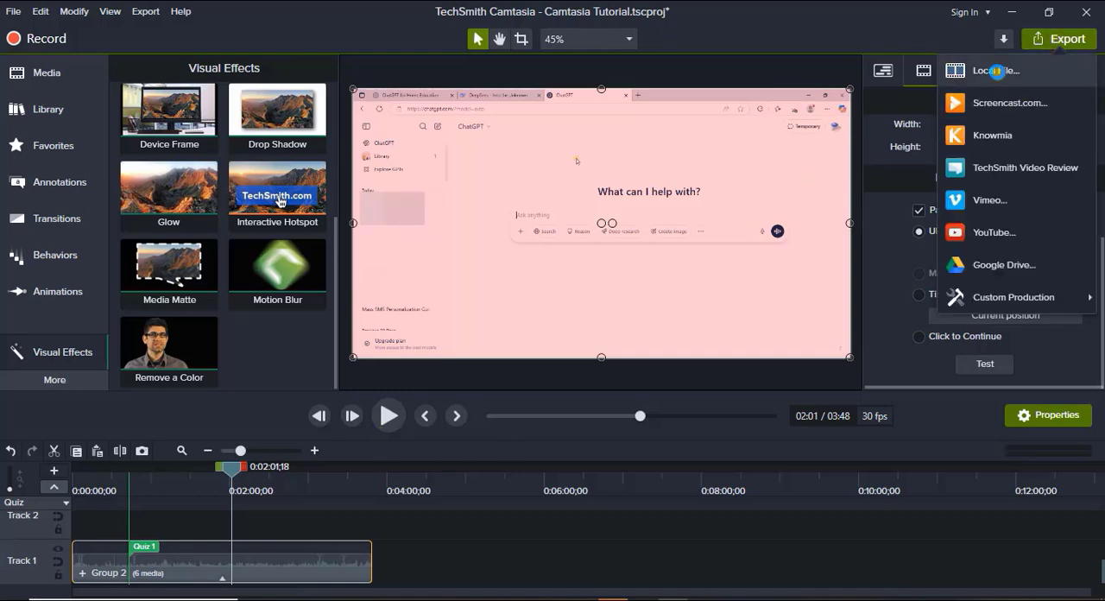
{"action": "left_click", "coordinate": [997, 71]}
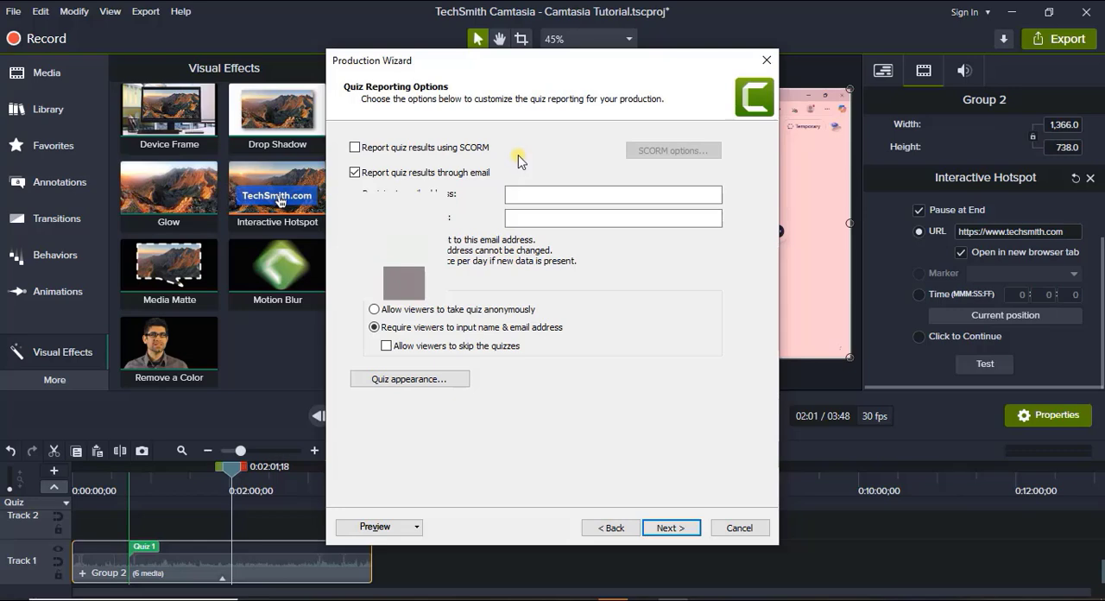
{"action": "left_click", "coordinate": [355, 149]}
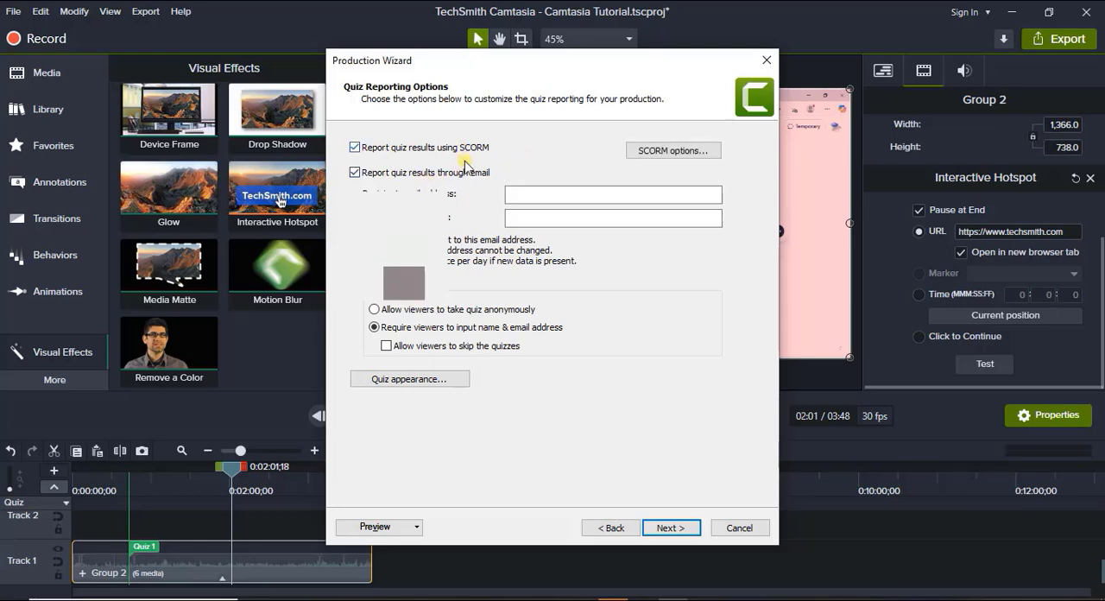
{"action": "left_click", "coordinate": [571, 190]}
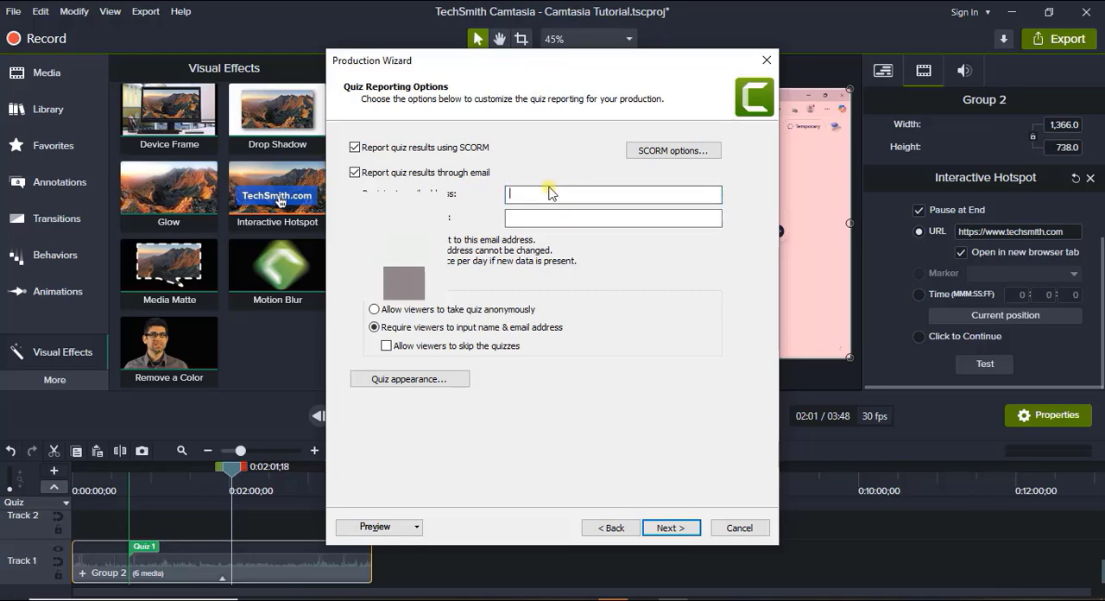
{"action": "left_click", "coordinate": [549, 193]}
{"action": "left_click", "coordinate": [354, 173]}
{"action": "left_click", "coordinate": [354, 147]}
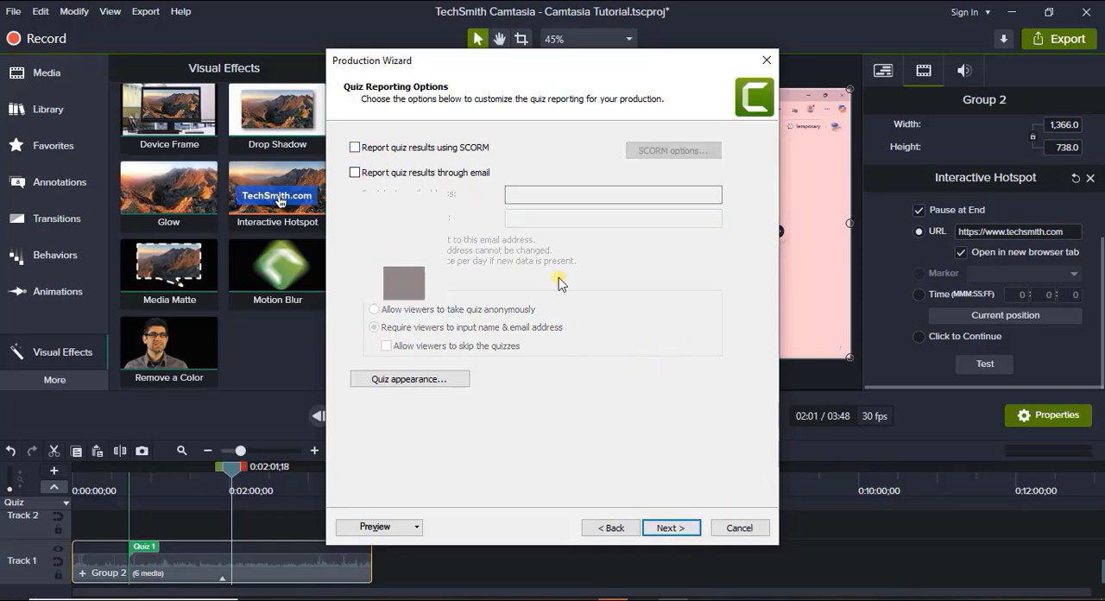
Review the export's output file and watermark pages, return to the wizard's start and cancel the export.
{"action": "left_click", "coordinate": [670, 527]}
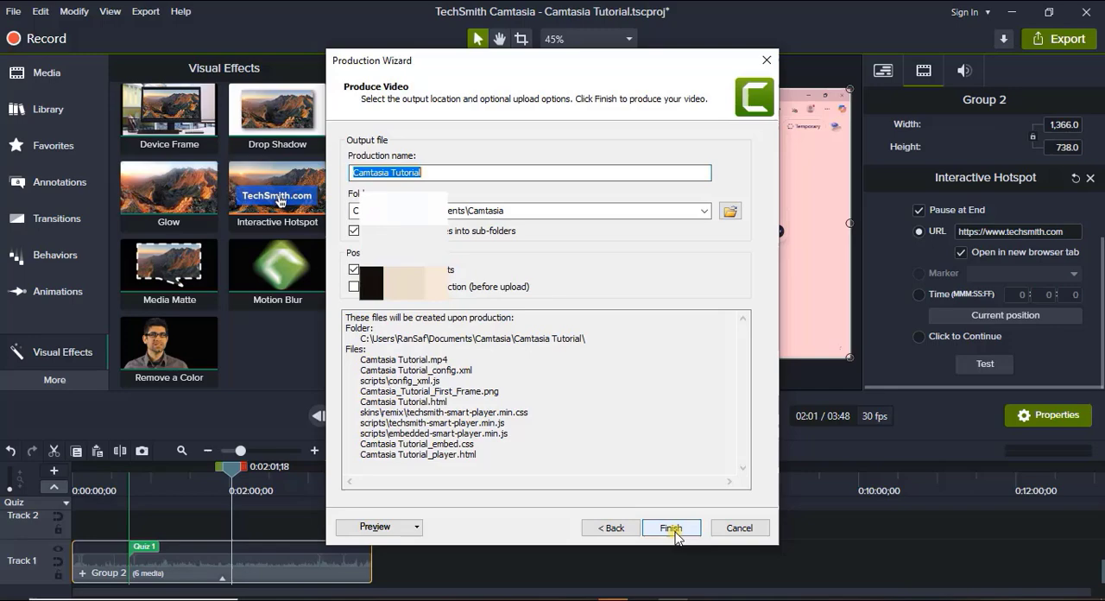
{"action": "left_click", "coordinate": [608, 528]}
{"action": "left_click", "coordinate": [621, 528]}
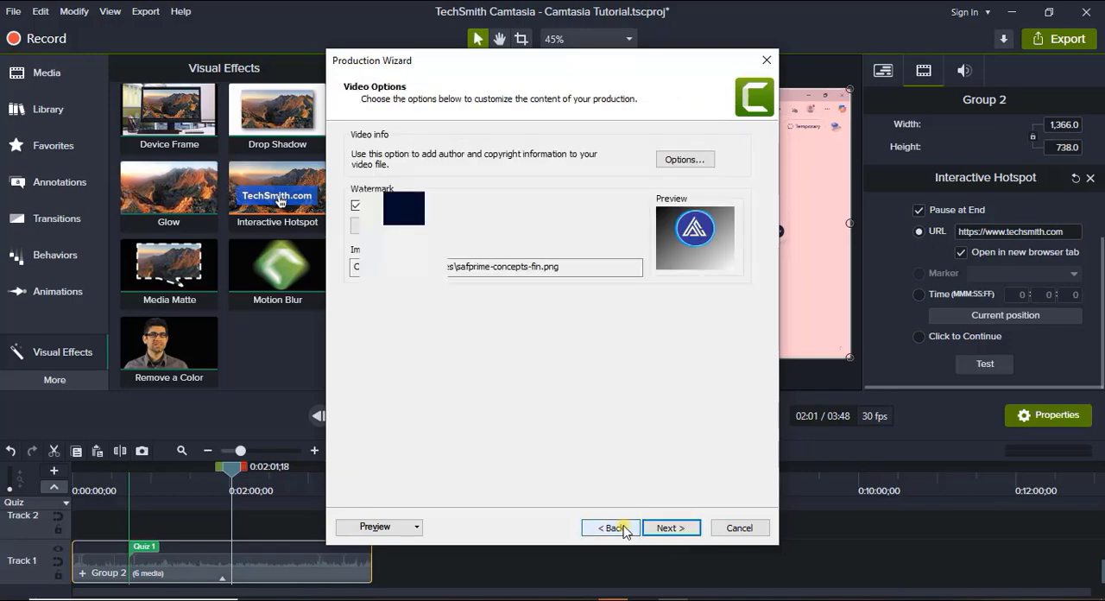
{"action": "left_click", "coordinate": [623, 528]}
{"action": "left_click", "coordinate": [623, 528]}
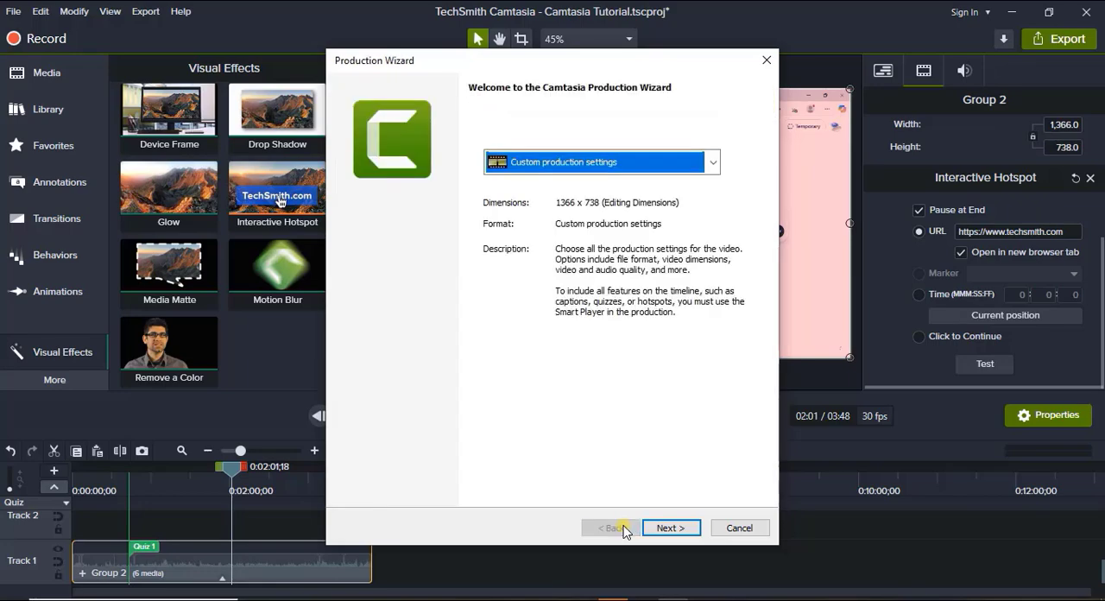
{"action": "left_click", "coordinate": [733, 527]}
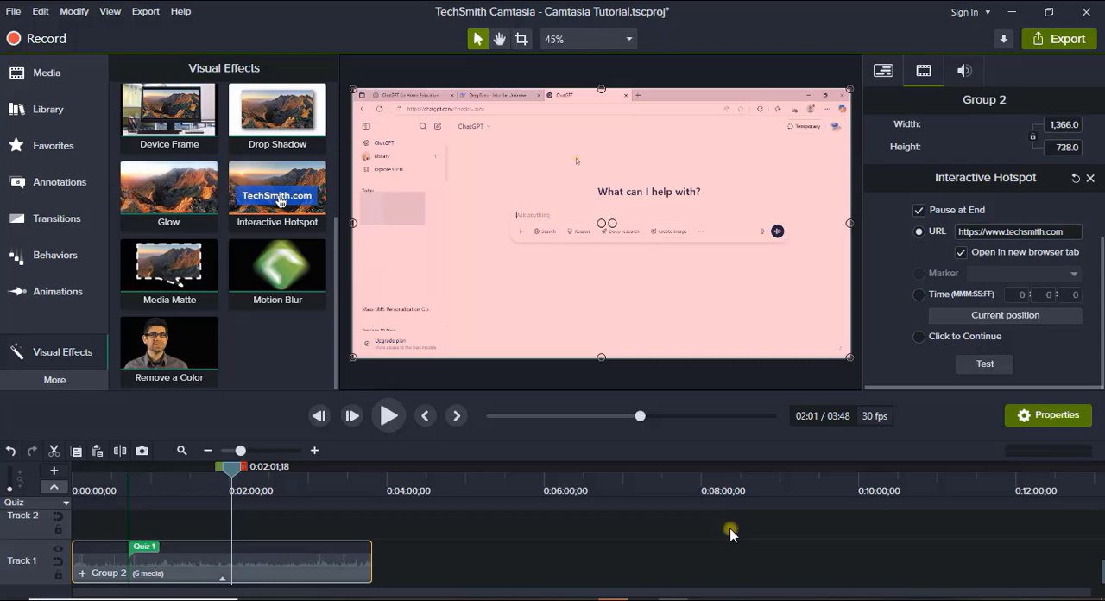
Add a caption at 0:00:00;00 and paste the copied script beginning "Hi Parents 1 are you looking for a simple way" into it.
{"action": "left_click", "coordinate": [294, 482]}
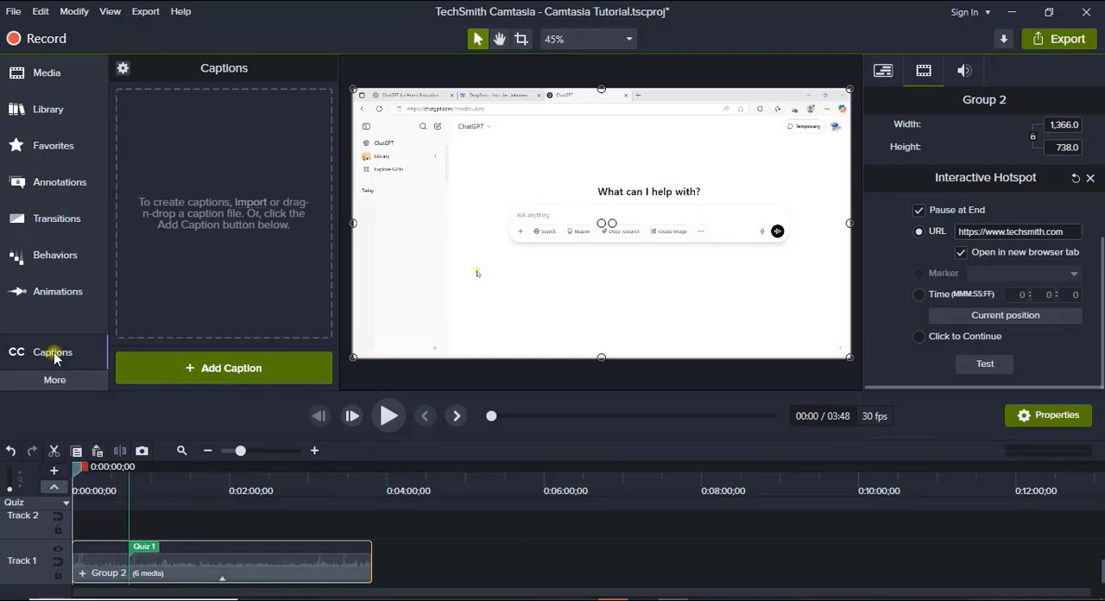
{"action": "left_click", "coordinate": [54, 381]}
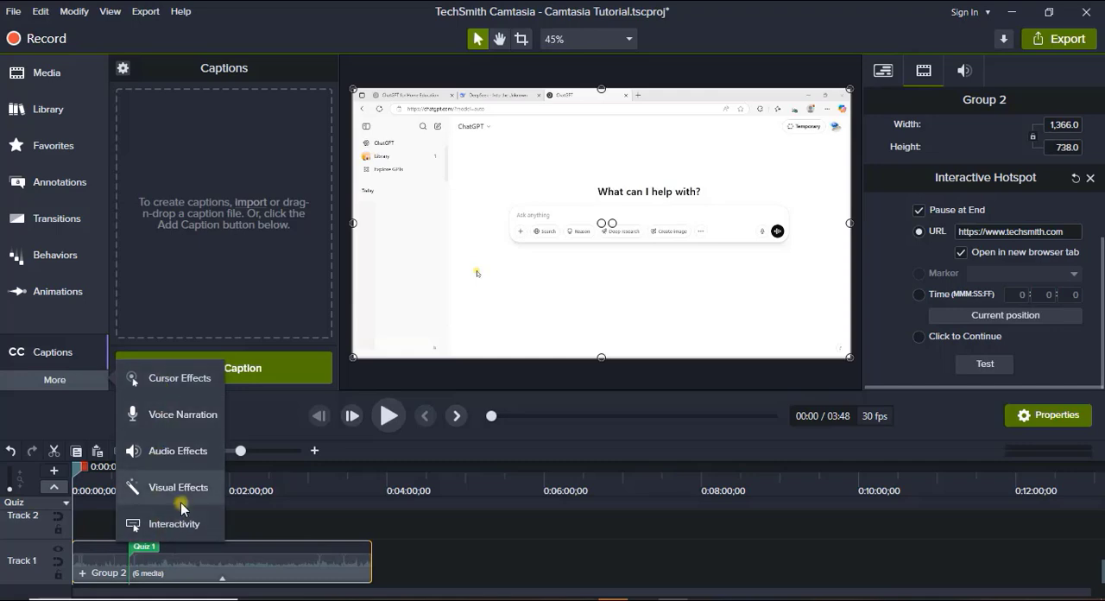
{"action": "left_click", "coordinate": [57, 358]}
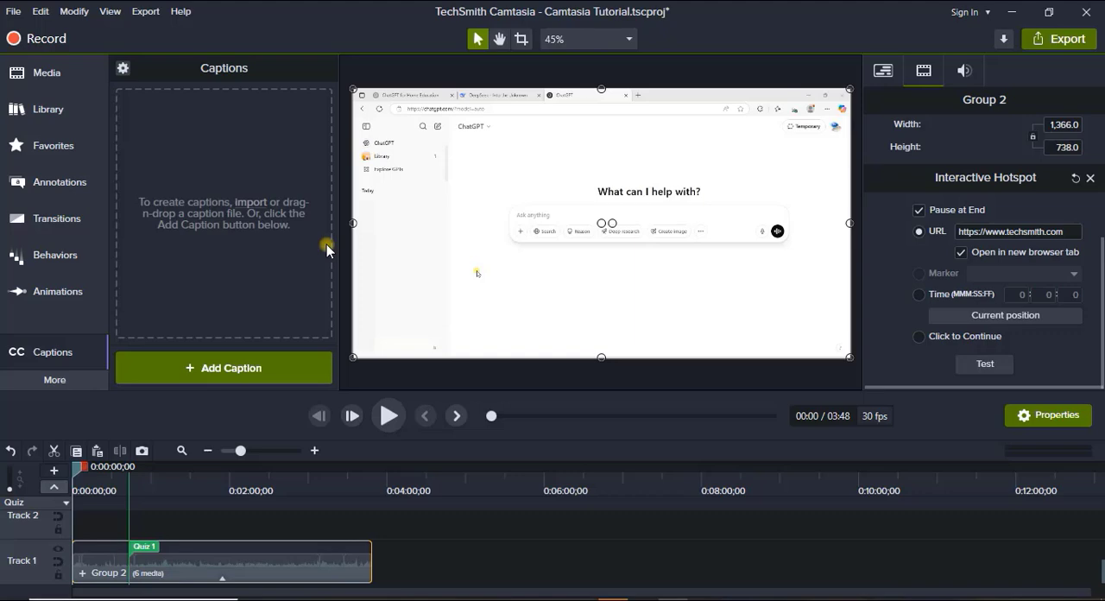
{"action": "left_click", "coordinate": [214, 369]}
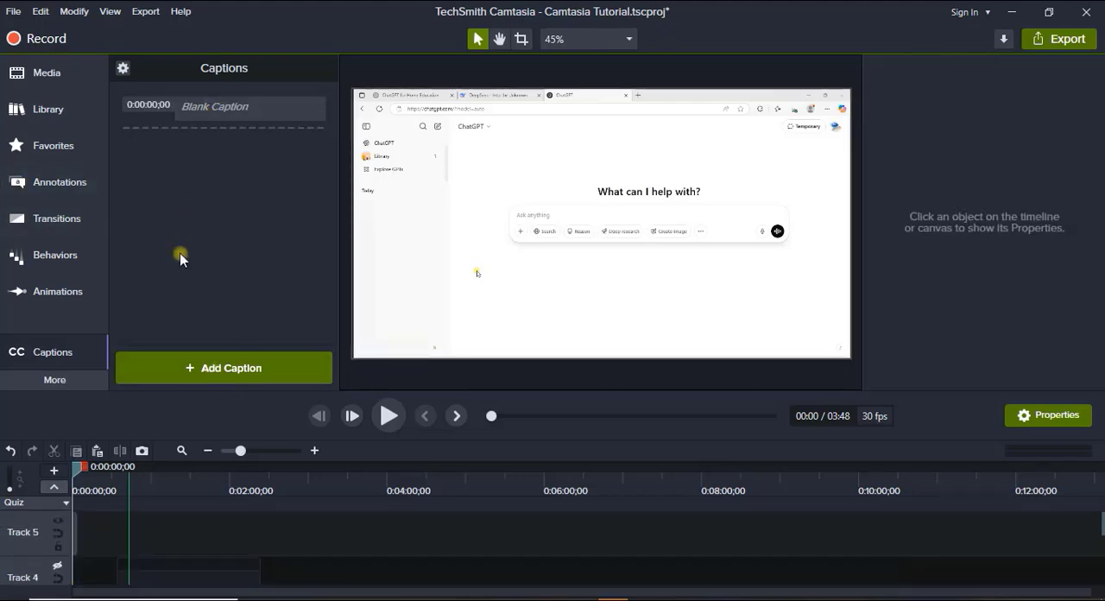
{"action": "left_click", "coordinate": [246, 110]}
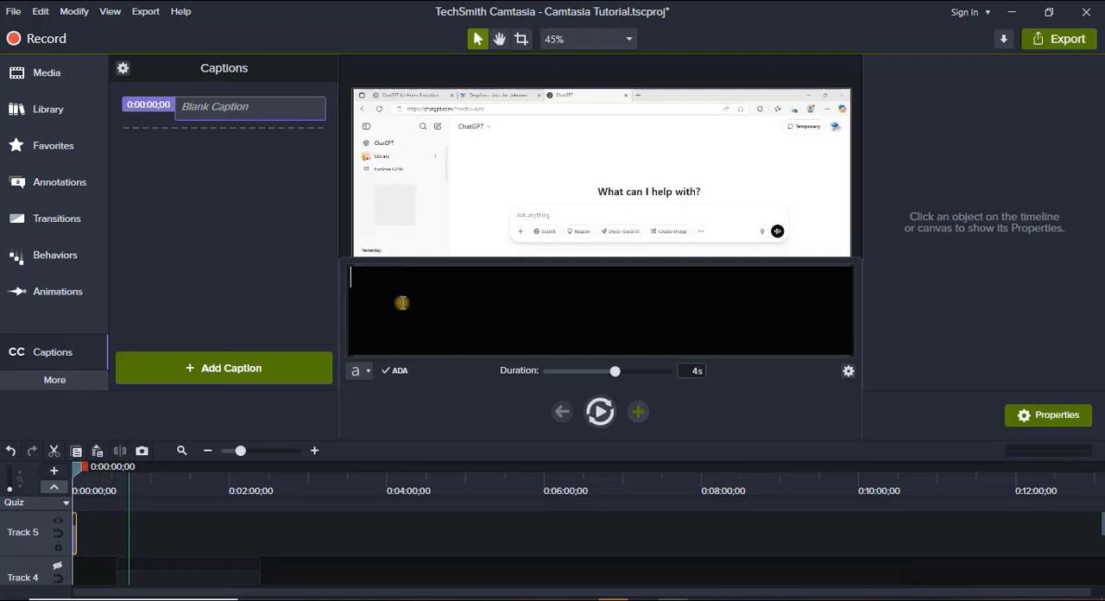
{"action": "type", "text": "Hi Parents 1 are you looking for a simple way to teach or test your child at home? I've got great news for you. In this video, I 'll show you how to use ChatGPT, a free and friendly AI tool to support your child's learning at home - anytime, anywhere!"}
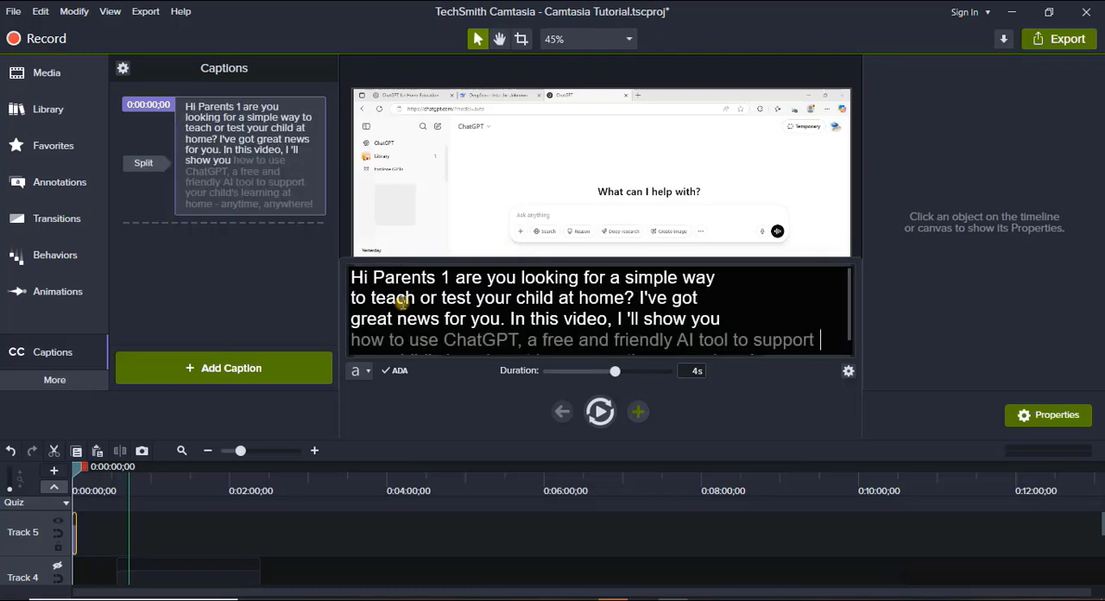
Play the first caption on Track 5 and extend its duration to 5.1 s.
{"action": "left_click_drag", "start_coordinate": [241, 451], "coordinate": [266, 462]}
{"action": "scroll", "coordinate": [223, 518], "scroll_direction": "down", "scroll_amount": 1}
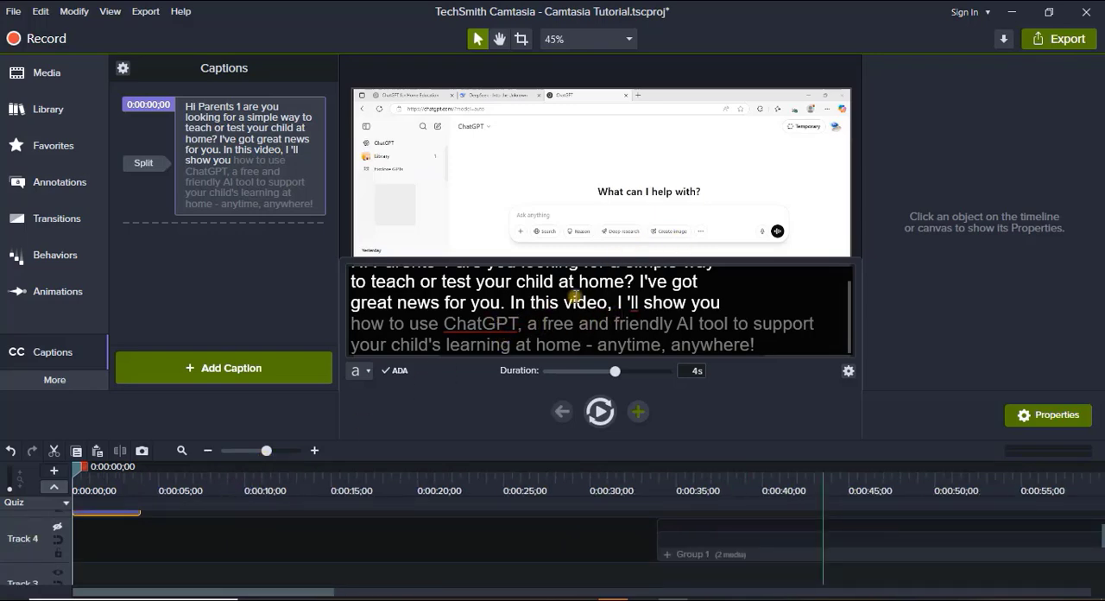
{"action": "scroll", "coordinate": [575, 295], "scroll_direction": "up", "scroll_amount": 1}
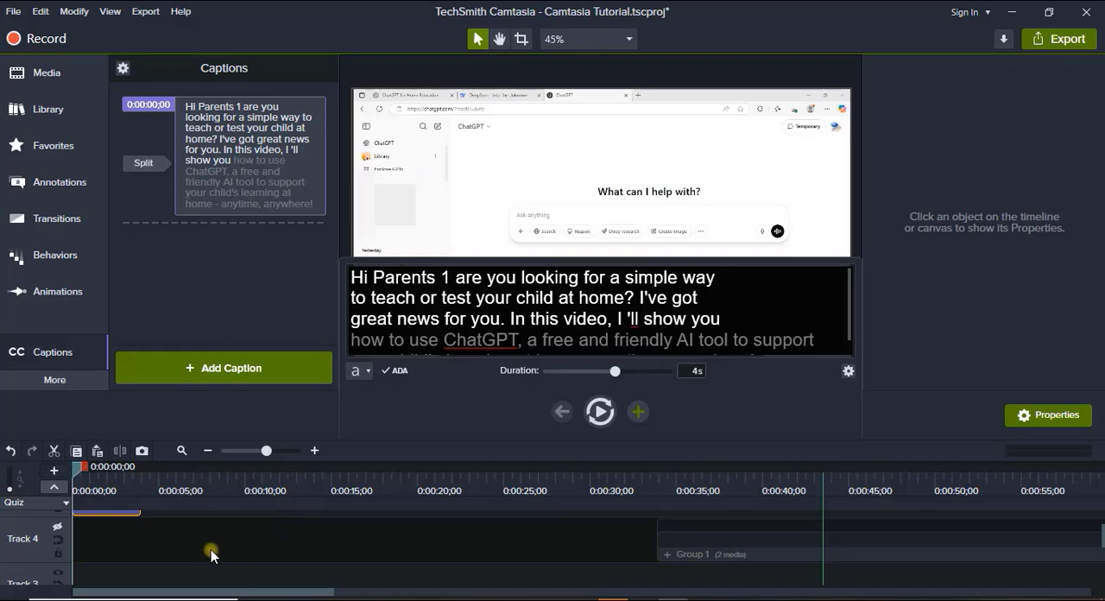
{"action": "scroll", "coordinate": [212, 552], "scroll_direction": "up", "scroll_amount": 1}
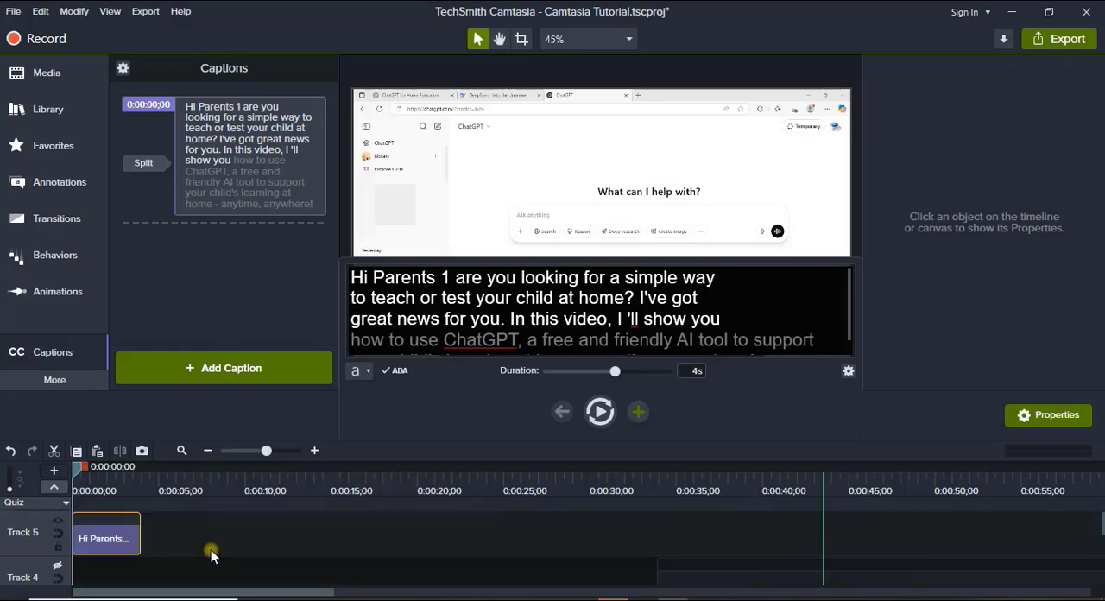
{"action": "left_click", "coordinate": [600, 413]}
{"action": "left_click_drag", "start_coordinate": [140, 536], "coordinate": [158, 537]}
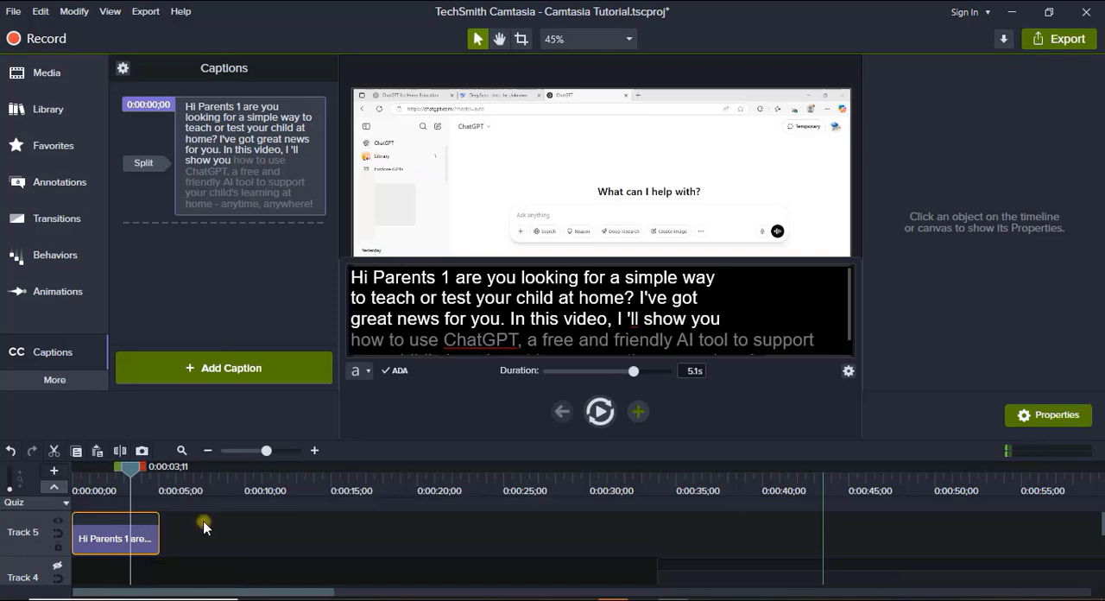
Cut the first caption's text so it ends at "teach or test your child at home" and replay it.
{"action": "left_click_drag", "start_coordinate": [631, 297], "coordinate": [767, 345]}
{"action": "key", "text": "ctrl+c"}
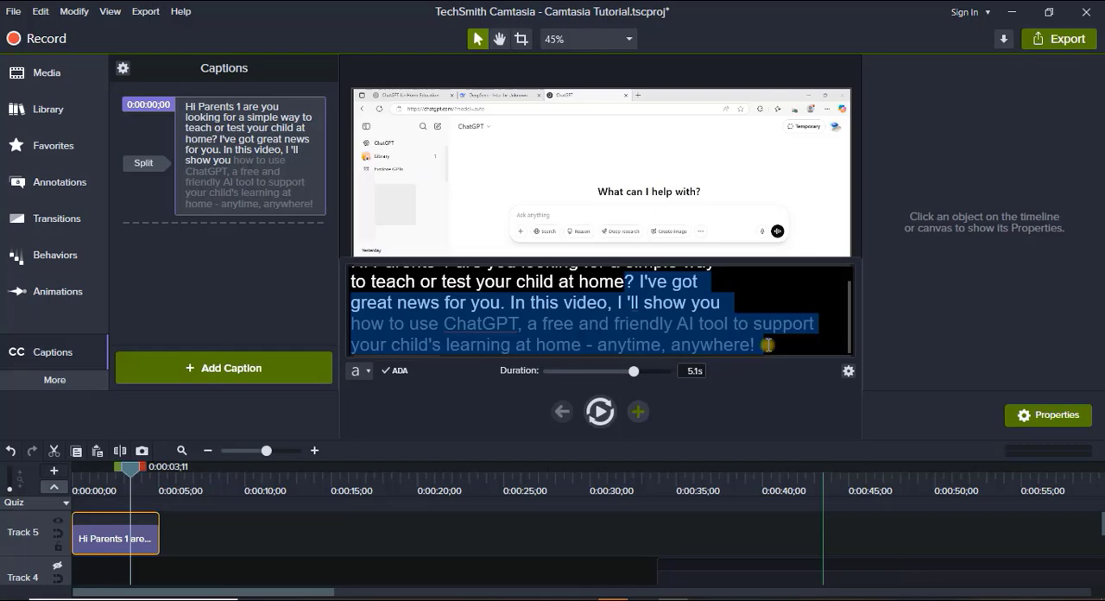
{"action": "key", "text": "BackSpace"}
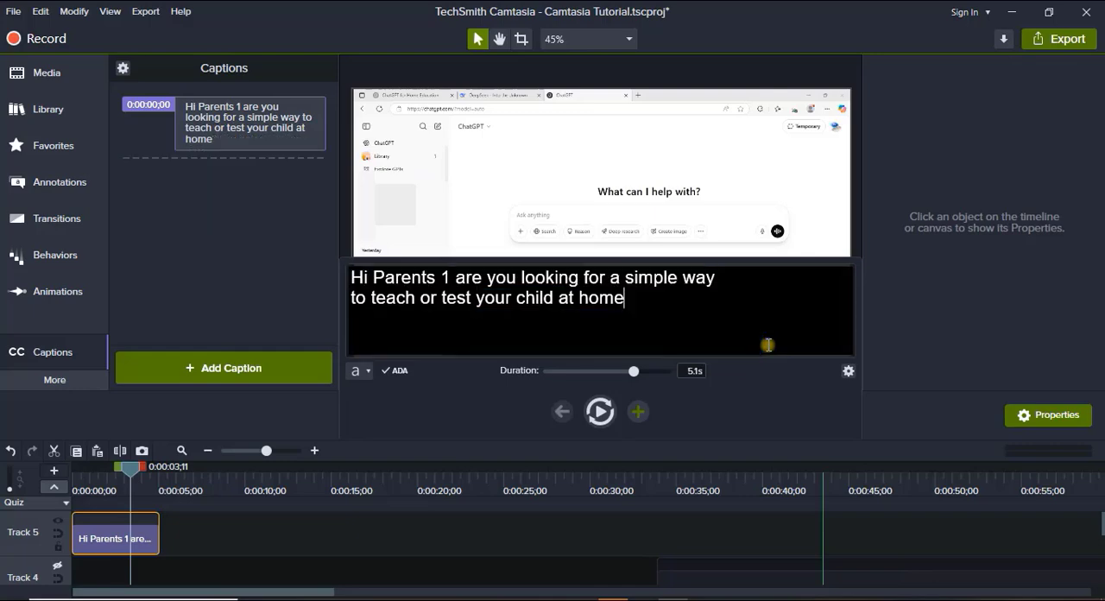
{"action": "left_click", "coordinate": [592, 419]}
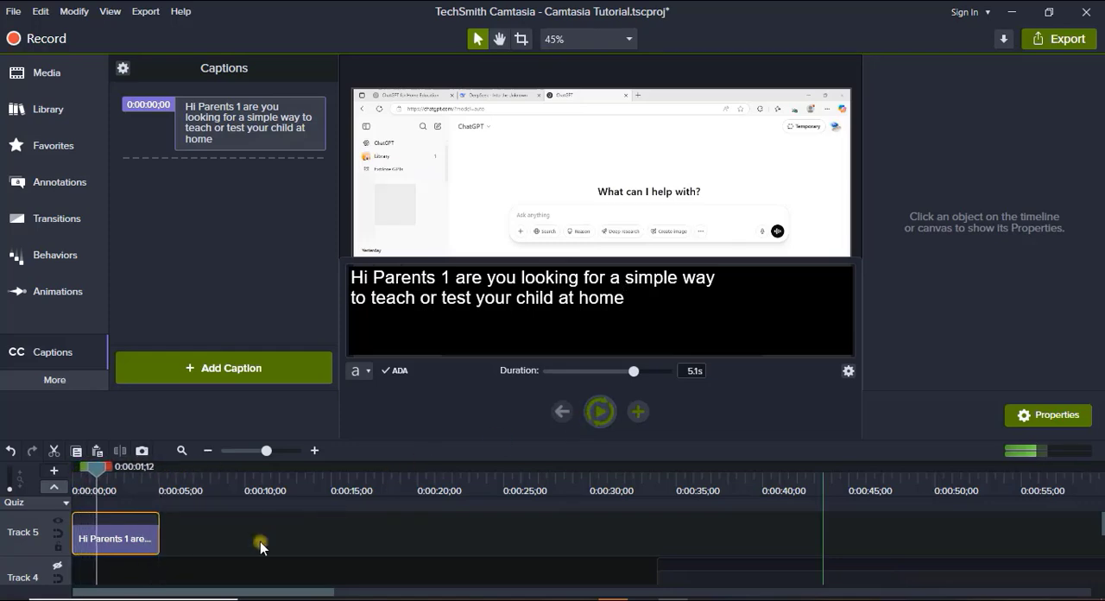
Stretch the first caption to 7.5 s, replay it, and shorten it to 6.4 s.
{"action": "left_click_drag", "start_coordinate": [161, 540], "coordinate": [201, 537]}
{"action": "left_click", "coordinate": [601, 412]}
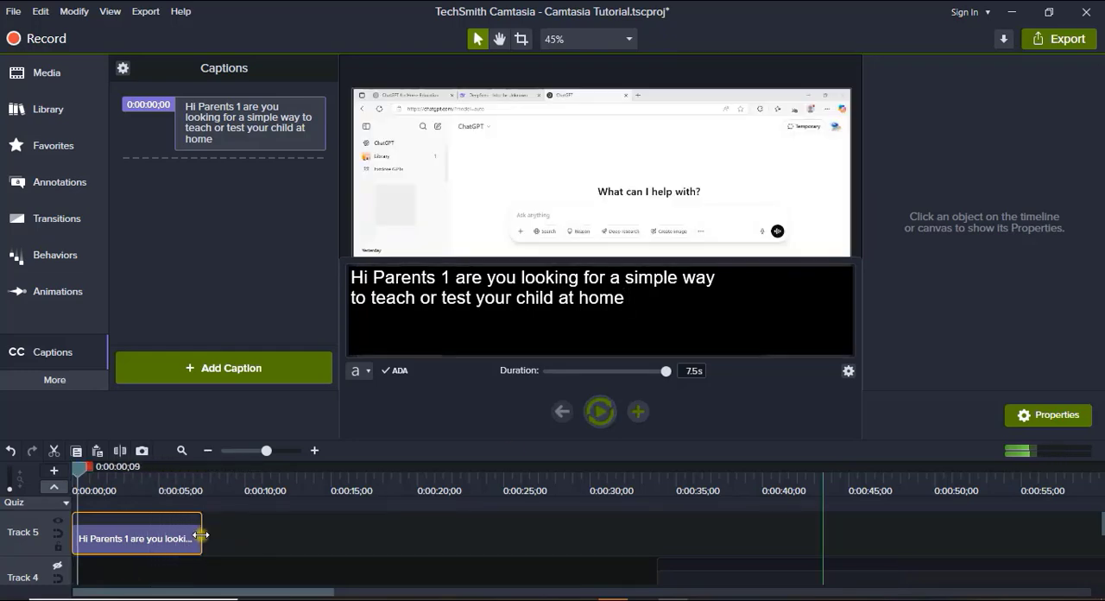
{"action": "left_click_drag", "start_coordinate": [186, 537], "coordinate": [183, 538]}
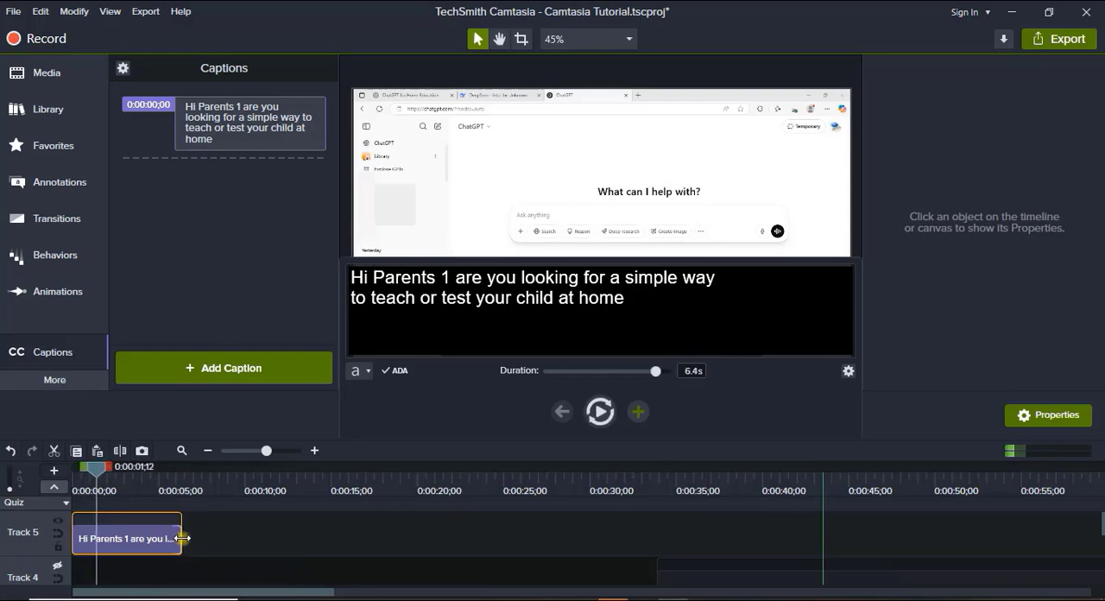
Replay the first caption against the Track 1 audio and trim its end to the playhead at 0:00:05;10.
{"action": "scroll", "coordinate": [208, 544], "scroll_direction": "down", "scroll_amount": 2}
{"action": "left_click", "coordinate": [600, 413]}
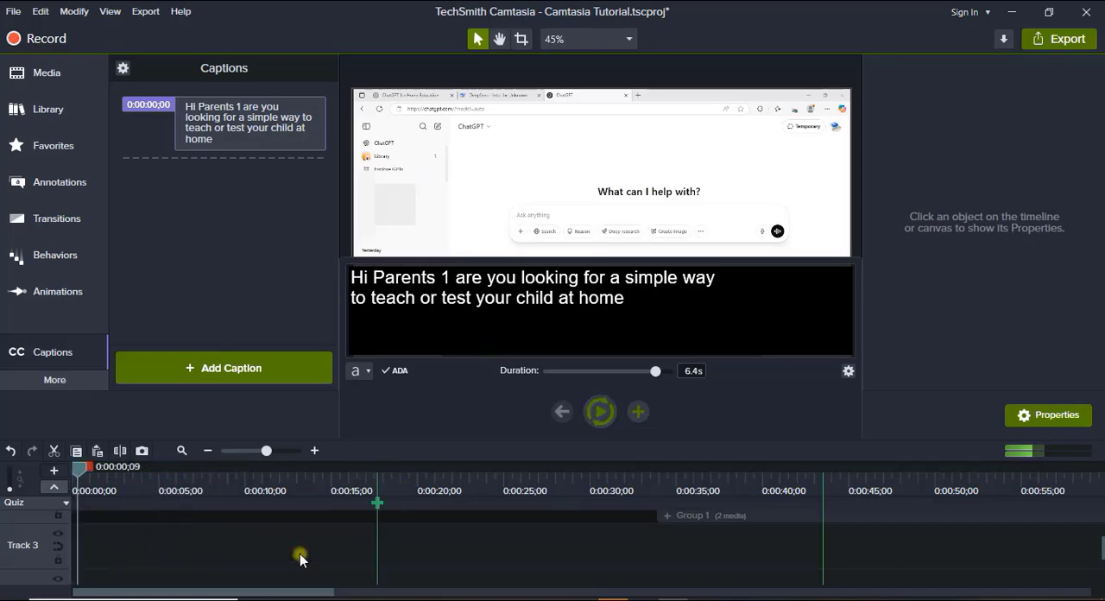
{"action": "scroll", "coordinate": [206, 567], "scroll_direction": "down", "scroll_amount": 2}
{"action": "scroll", "coordinate": [211, 557], "scroll_direction": "up", "scroll_amount": 3}
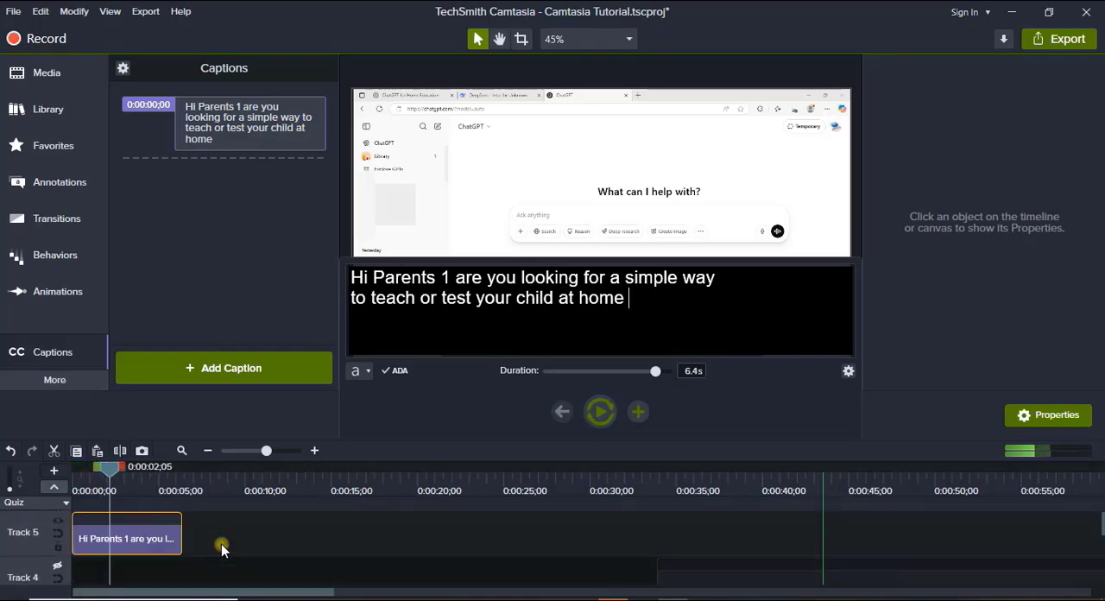
{"action": "scroll", "coordinate": [192, 562], "scroll_direction": "down", "scroll_amount": 3}
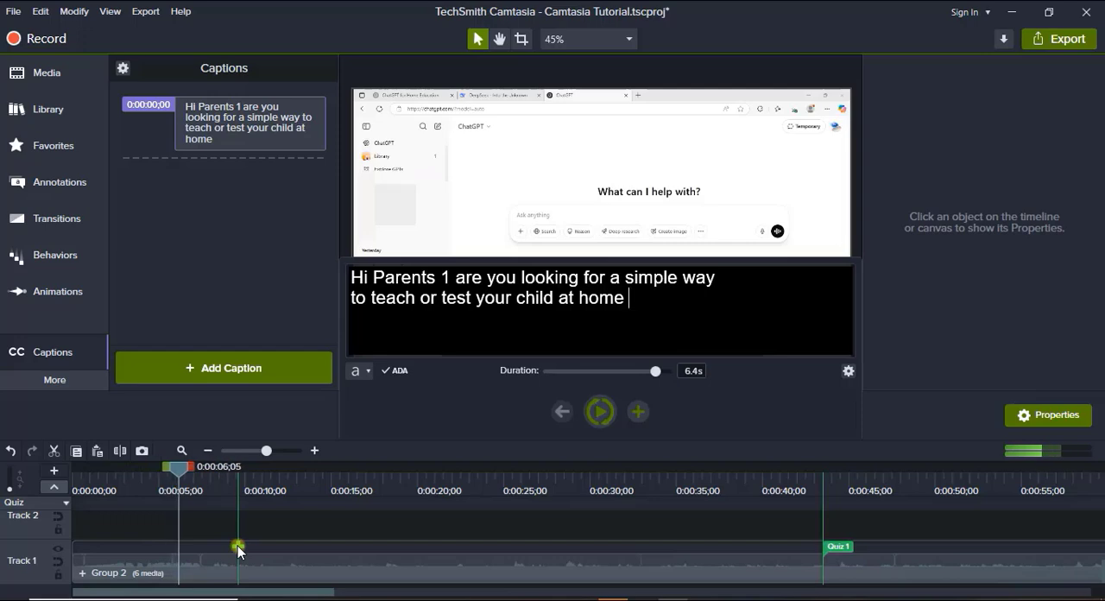
{"action": "left_click", "coordinate": [172, 473]}
{"action": "left_click_drag", "start_coordinate": [171, 469], "coordinate": [166, 468]}
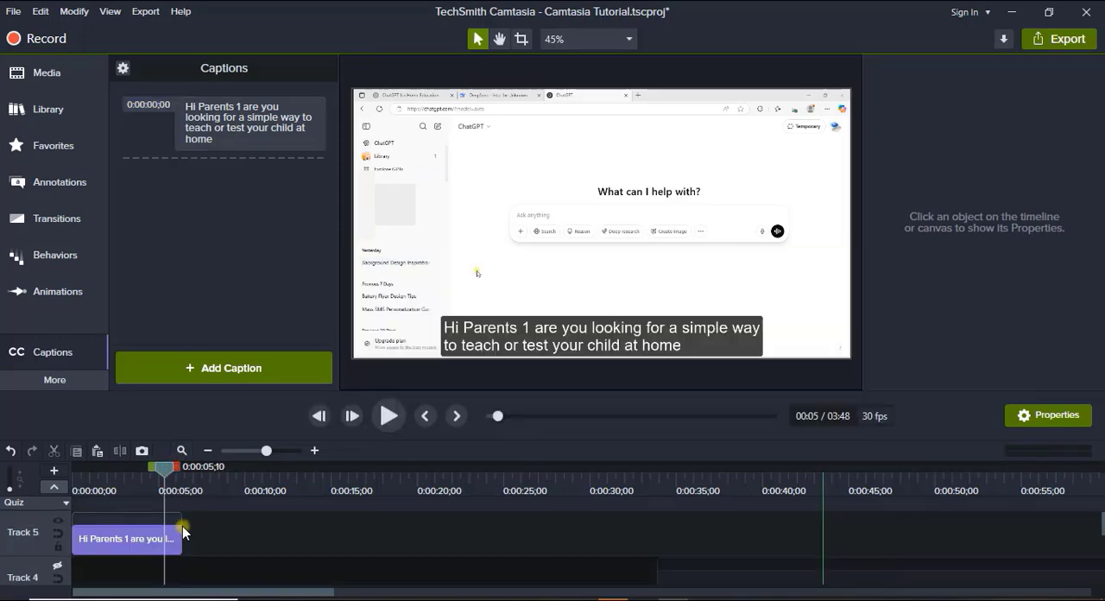
{"action": "left_click_drag", "start_coordinate": [182, 534], "coordinate": [167, 531]}
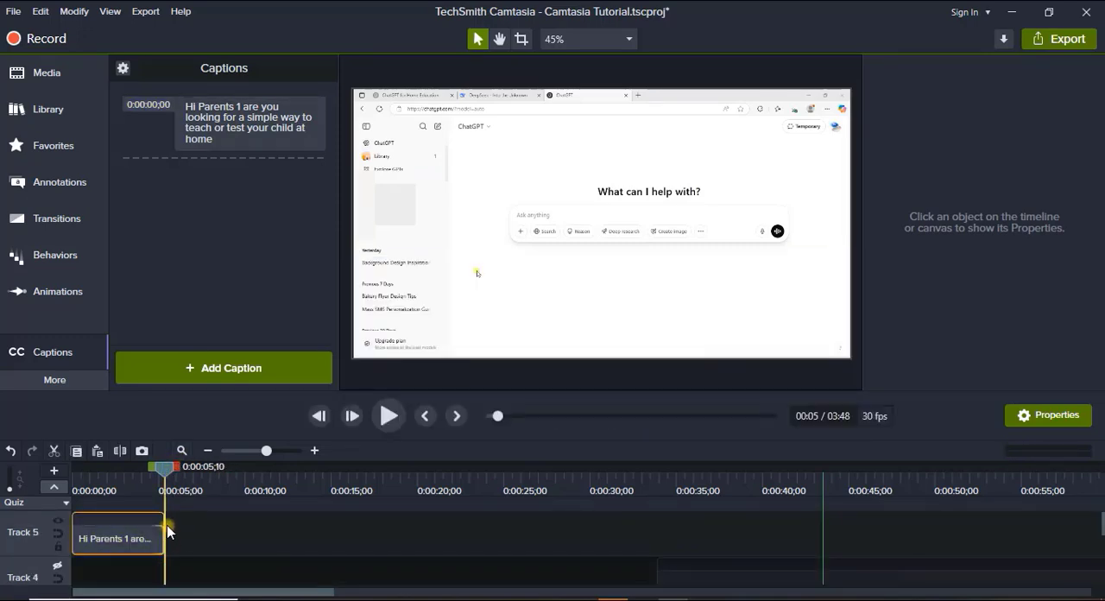
Add a second caption directly after the first, paste the script starting "? I've got great news for you" and play it.
{"action": "left_click", "coordinate": [138, 541]}
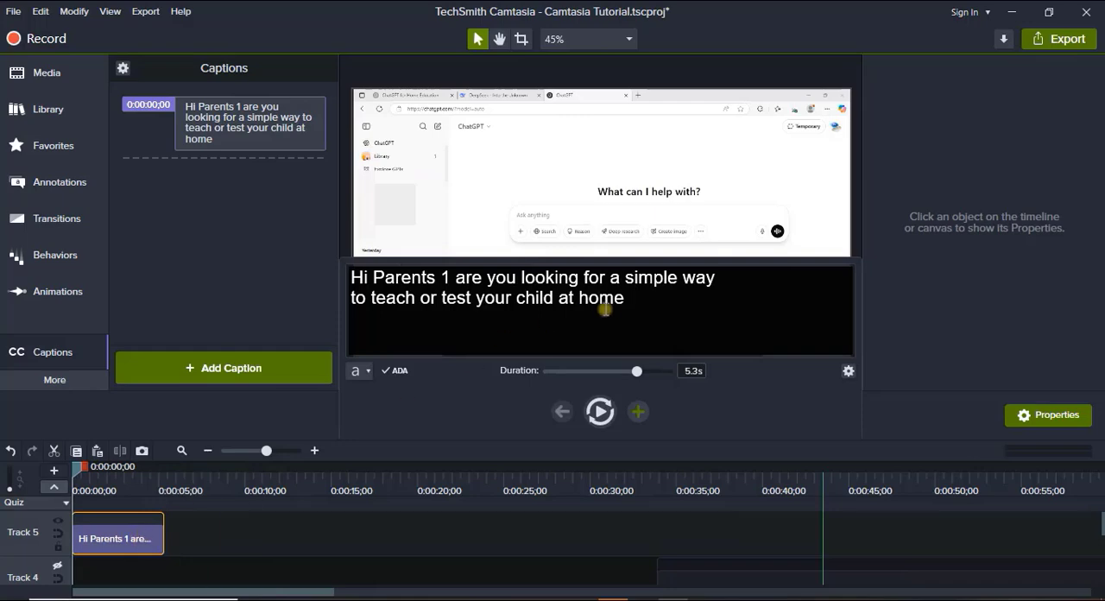
{"action": "left_click", "coordinate": [636, 411]}
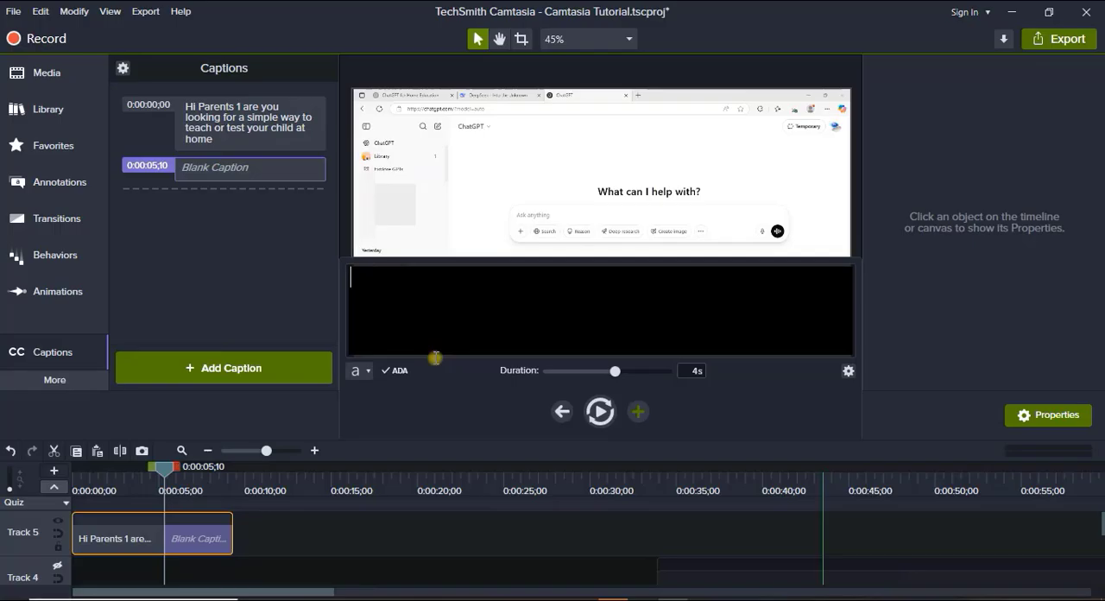
{"action": "key", "text": "ctrl+v"}
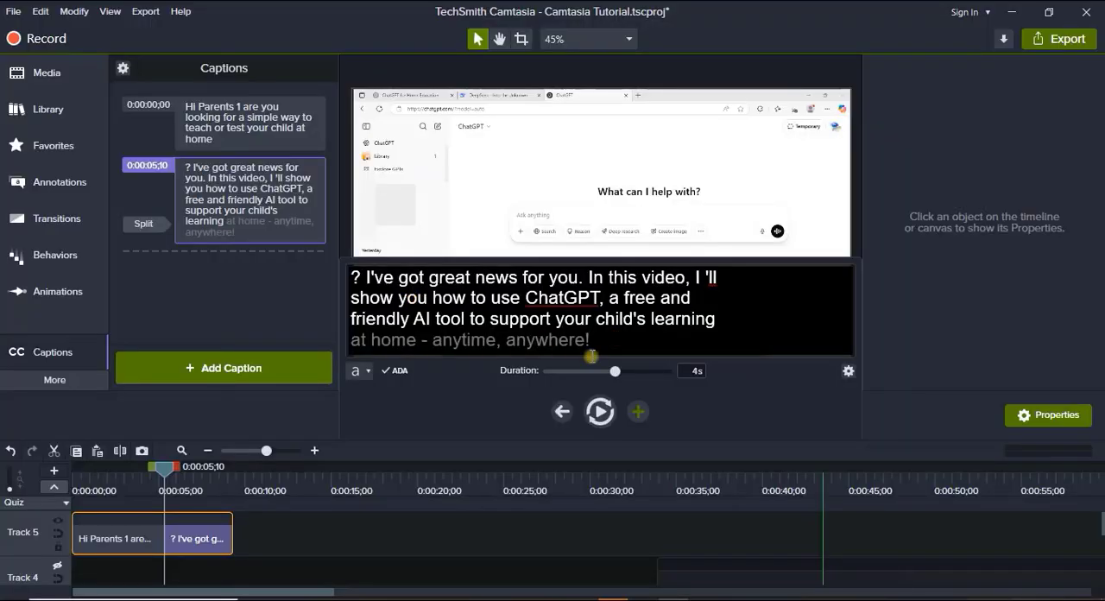
{"action": "left_click", "coordinate": [597, 413]}
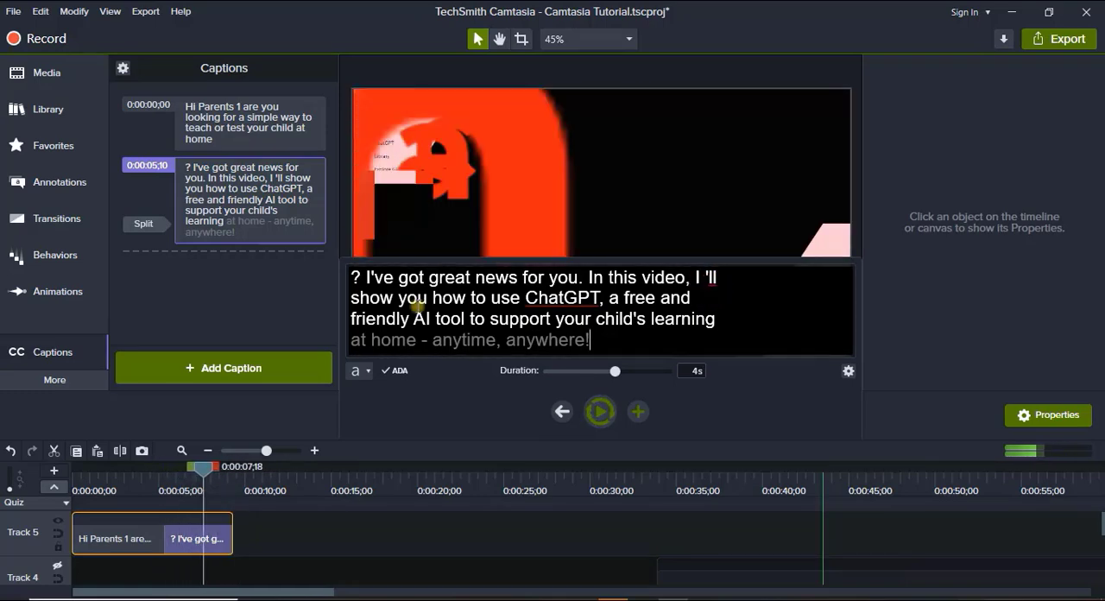
Cut the second caption's text after "In this video, I 'll" and add a blank third caption following it.
{"action": "left_click_drag", "start_coordinate": [351, 301], "coordinate": [615, 347]}
{"action": "key", "text": "ctrl+c"}
{"action": "key", "text": "BackSpace"}
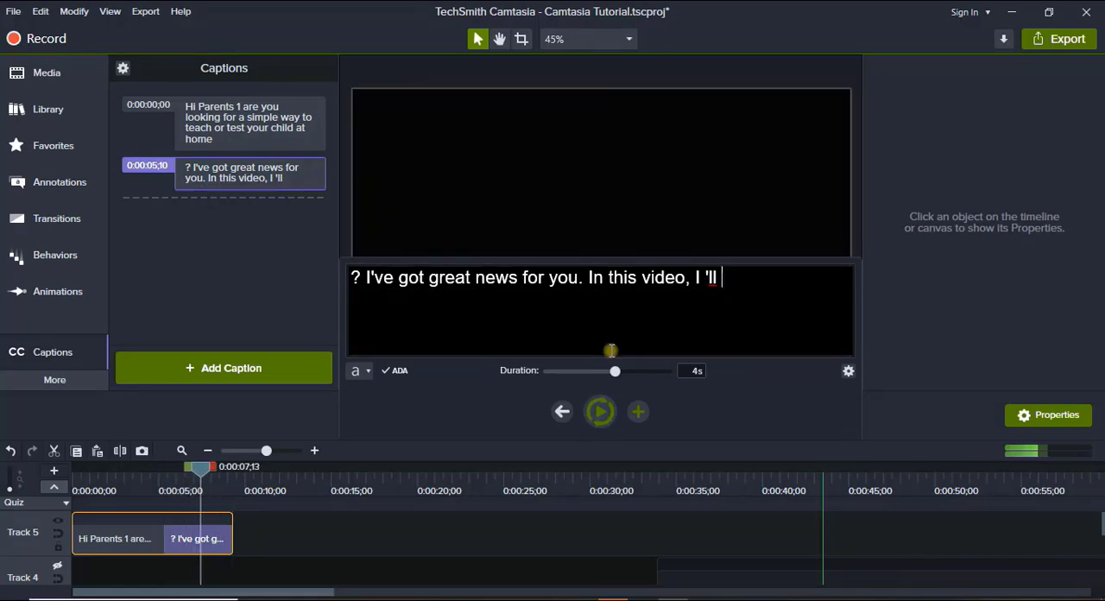
{"action": "left_click", "coordinate": [637, 411]}
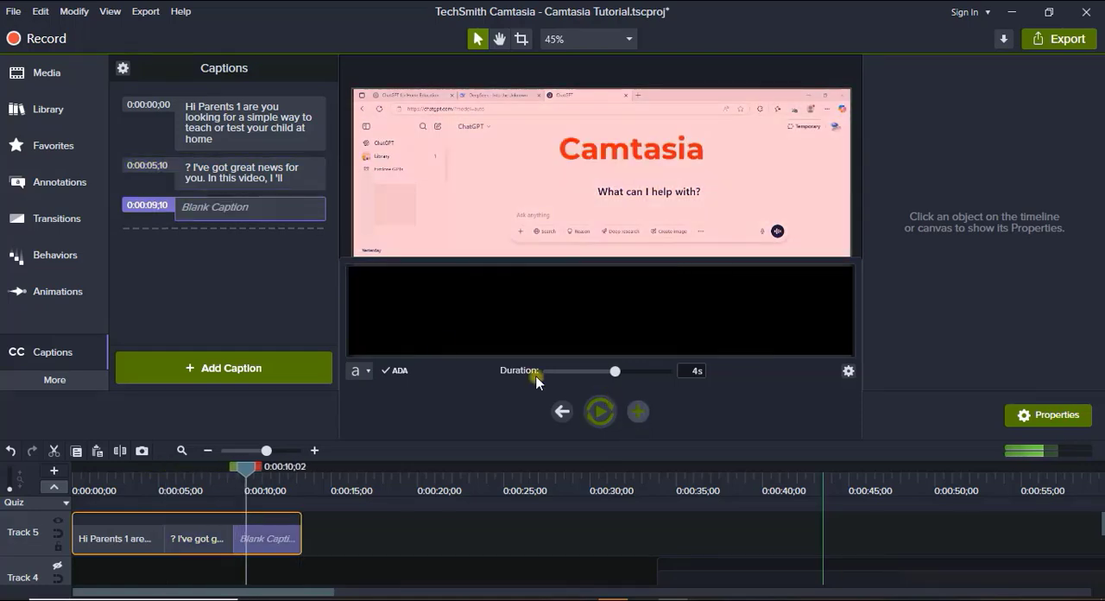
Paste the remaining script into the third caption and cut everything after "show you how to use ChatGPT, a free and friendly".
{"action": "key", "text": "ctrl+v"}
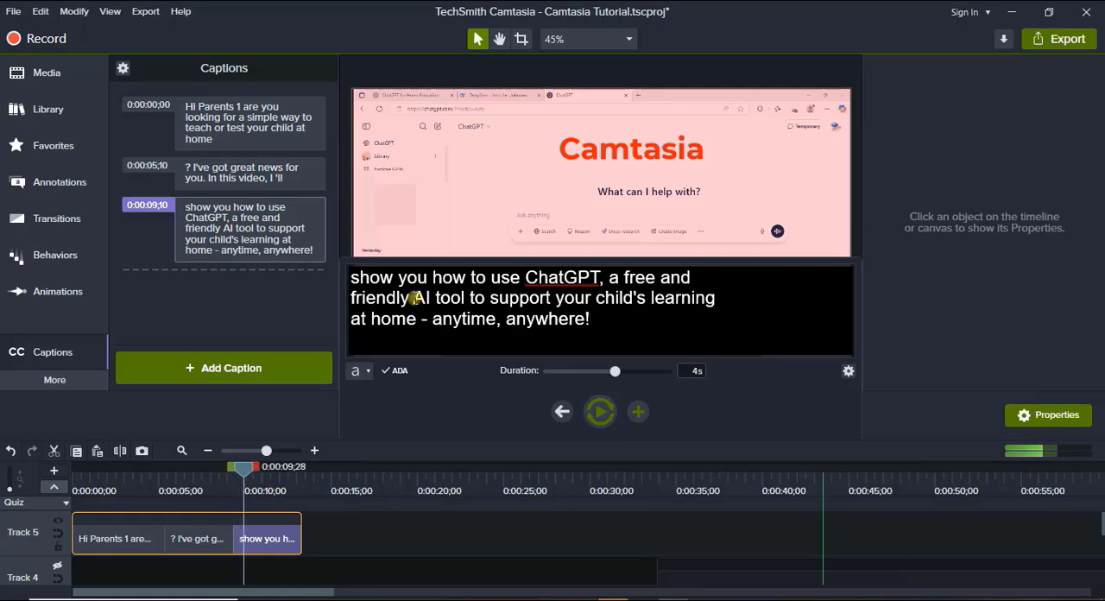
{"action": "left_click_drag", "start_coordinate": [412, 298], "coordinate": [590, 320]}
{"action": "key", "text": "ctrl+c"}
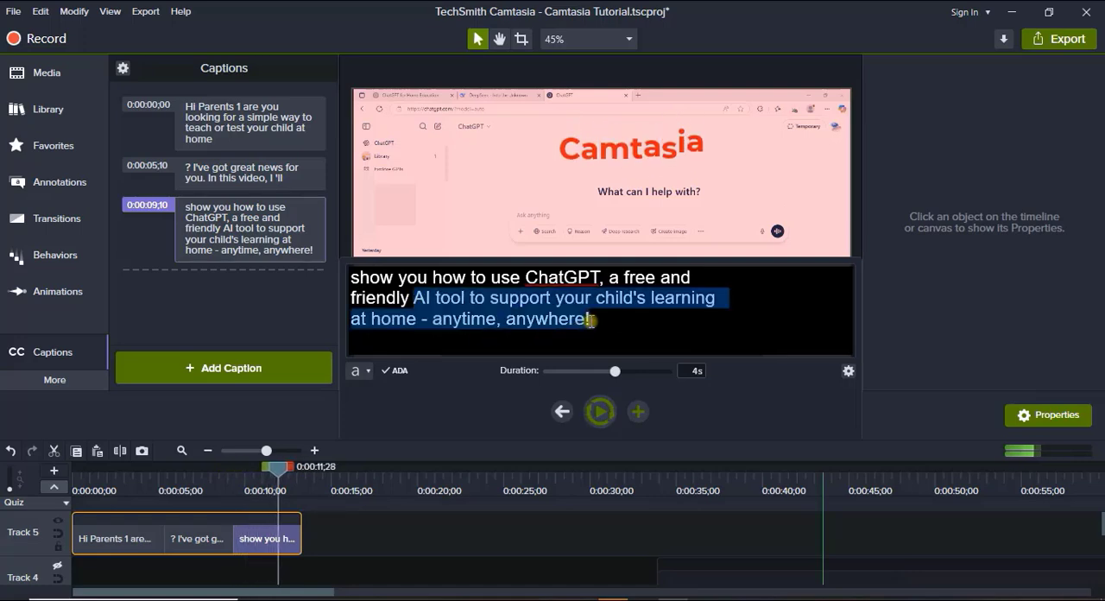
{"action": "key", "text": "BackSpace"}
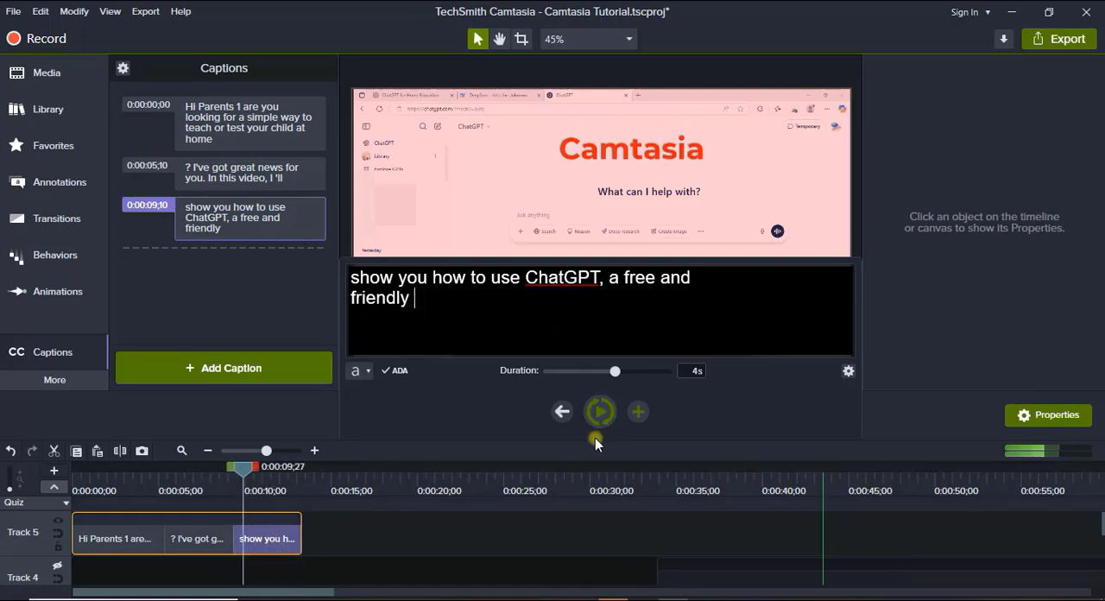
Add a fourth caption, "AI tool to support your child's learning at home", and a fifth one holding the remainder, "- anytime, anywhere!".
{"action": "left_click", "coordinate": [636, 412]}
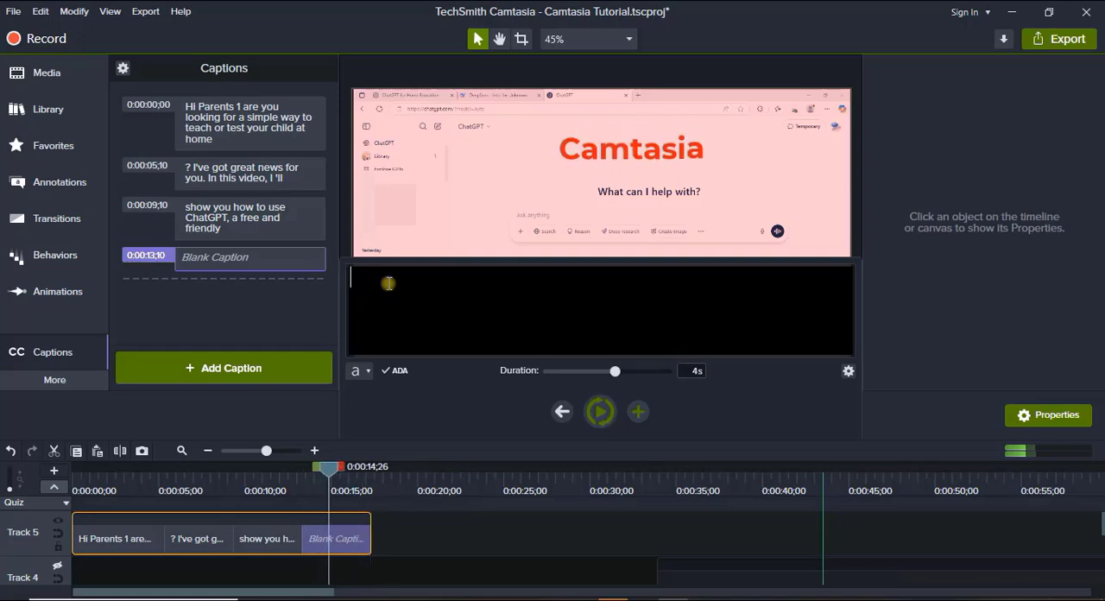
{"action": "key", "text": "ctrl+v"}
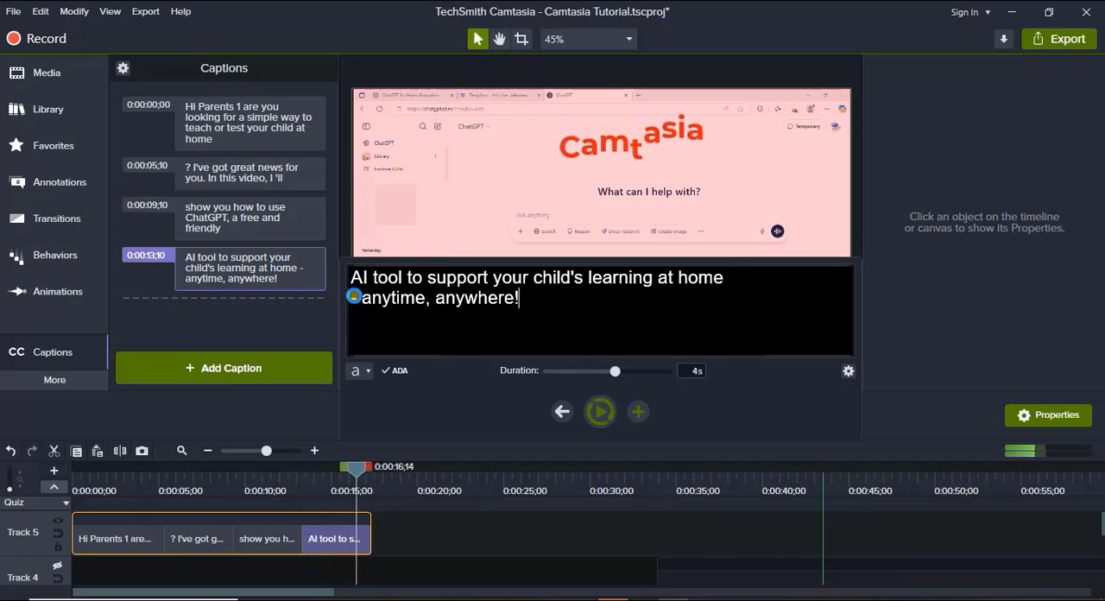
{"action": "left_click_drag", "start_coordinate": [353, 299], "coordinate": [565, 304]}
{"action": "key", "text": "ctrl+c"}
{"action": "key", "text": "BackSpace"}
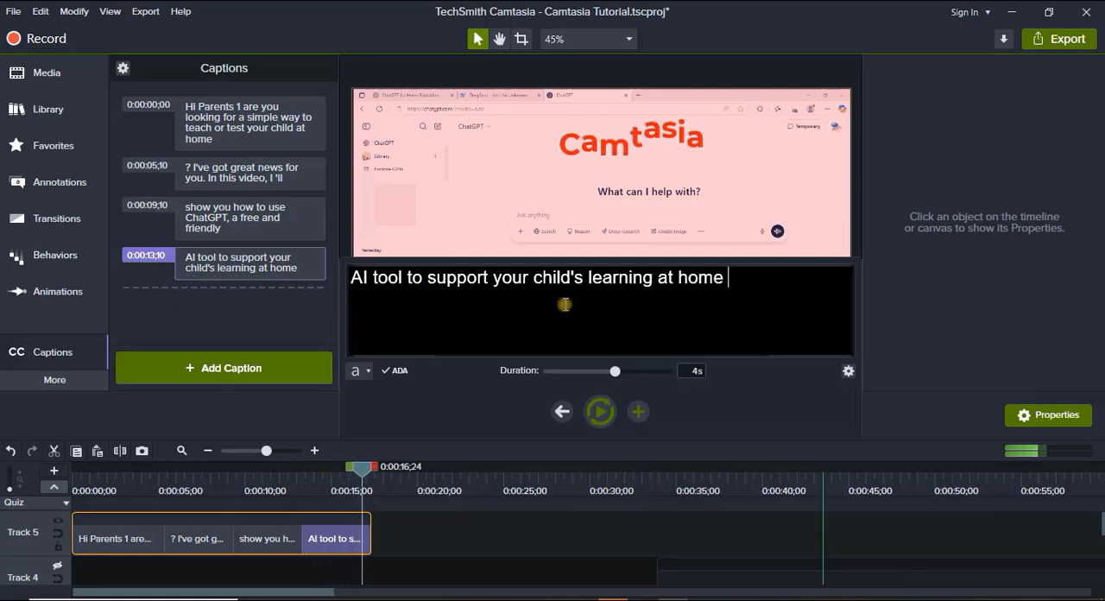
{"action": "left_click", "coordinate": [635, 411]}
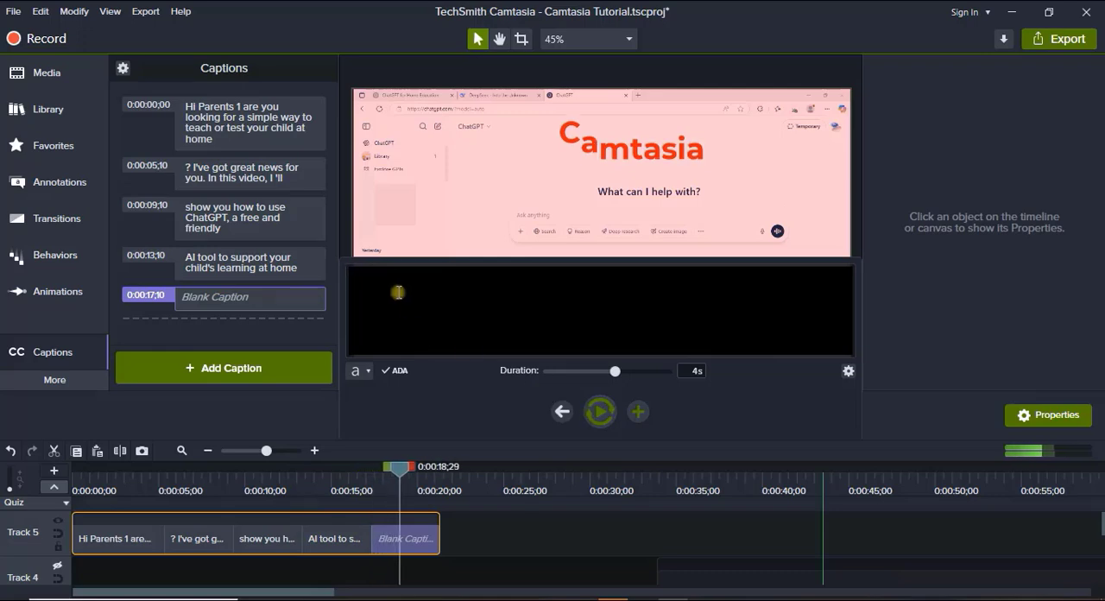
{"action": "key", "text": "ctrl+v"}
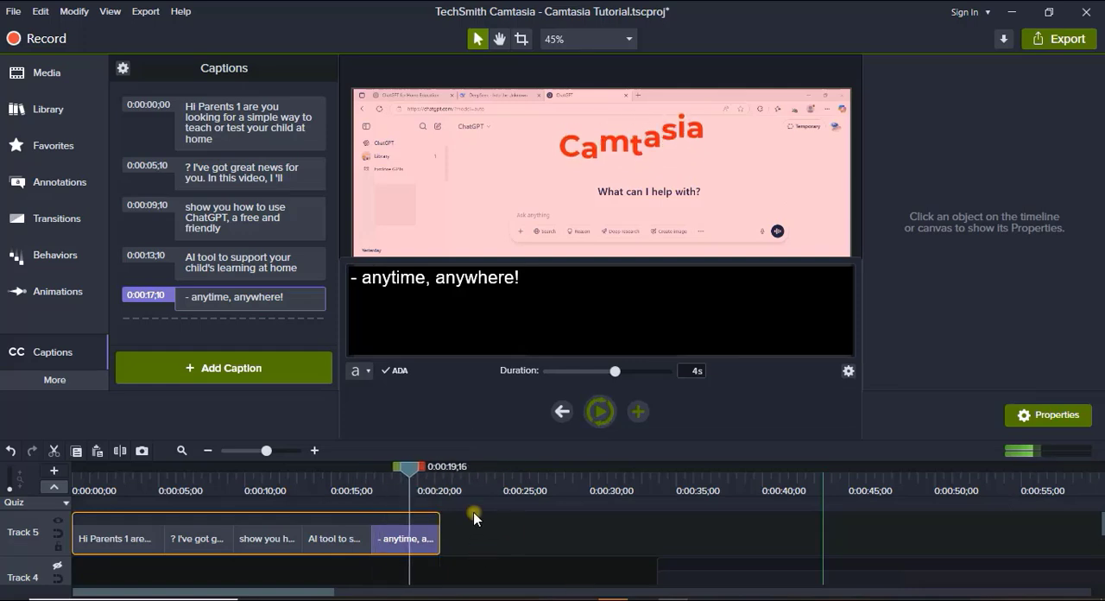
Correct the first caption so that its greeting reads "Hi Parents!" instead of "Hi Parents 1".
{"action": "left_click", "coordinate": [259, 121]}
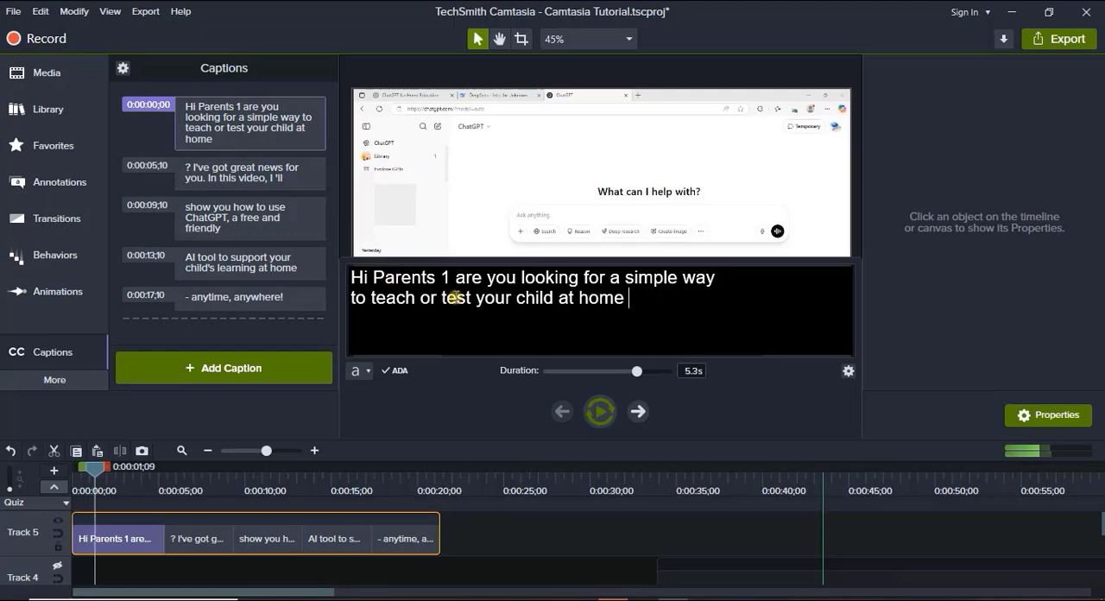
{"action": "key", "text": "BackSpace"}
{"action": "key", "text": "BackSpace"}
{"action": "key", "text": "BackSpace"}
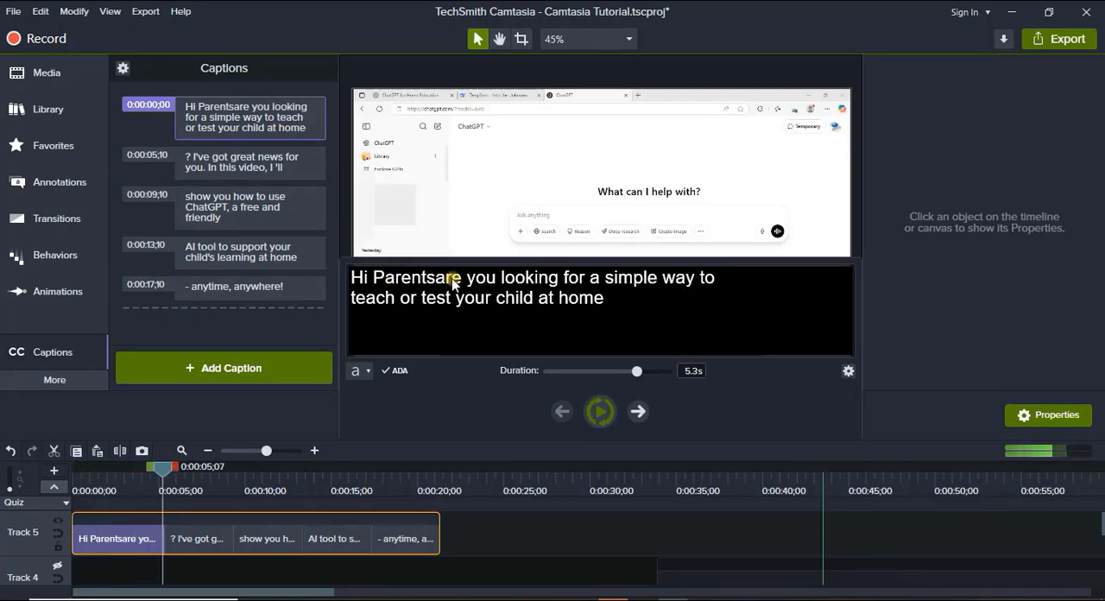
{"action": "type", "text": "!"}
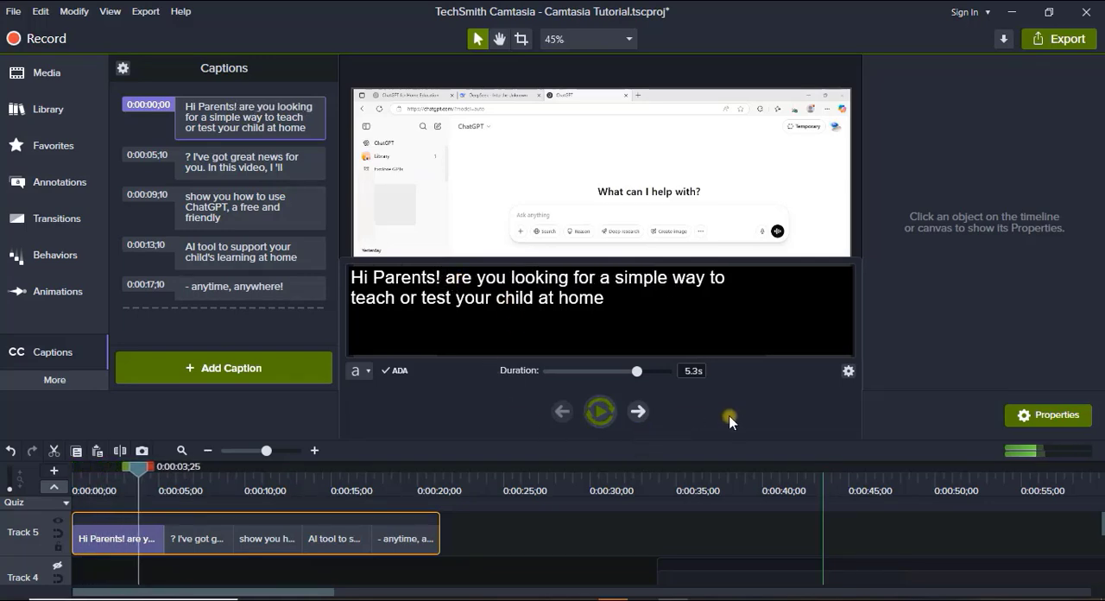
View the options for syncing, importing and exporting captions, and play the captioned video from the start to about 0:00:21.
{"action": "left_click", "coordinate": [124, 67]}
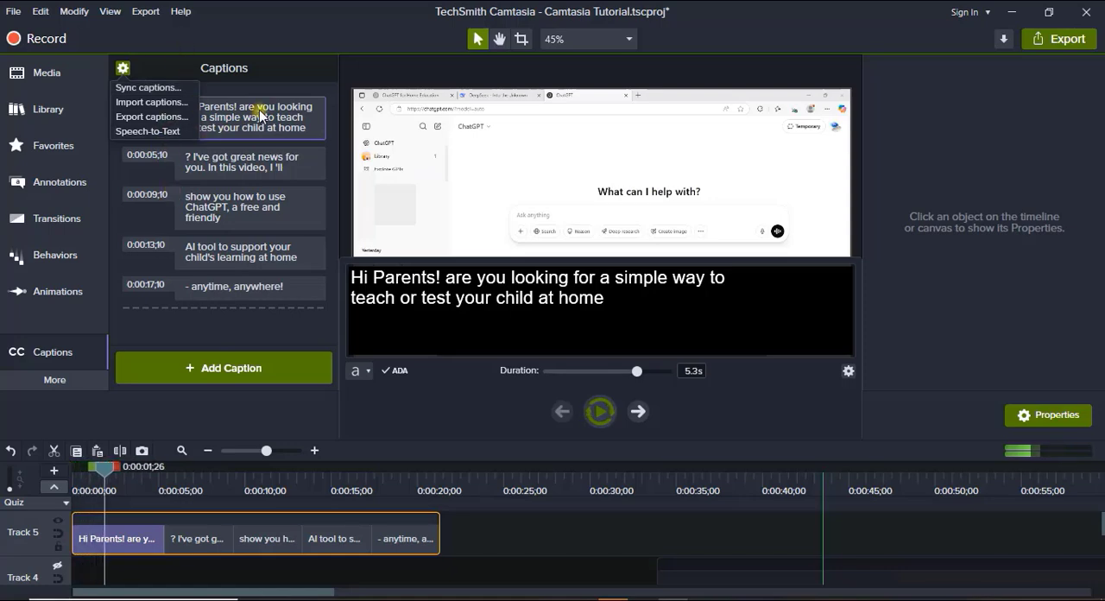
{"action": "left_click", "coordinate": [232, 108]}
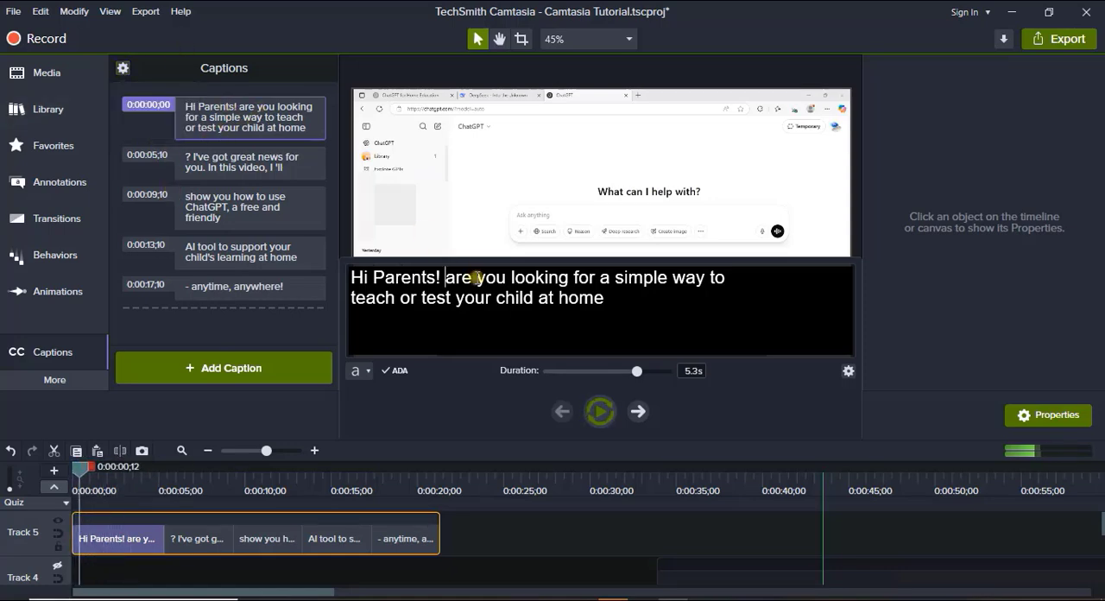
{"action": "left_click", "coordinate": [543, 516]}
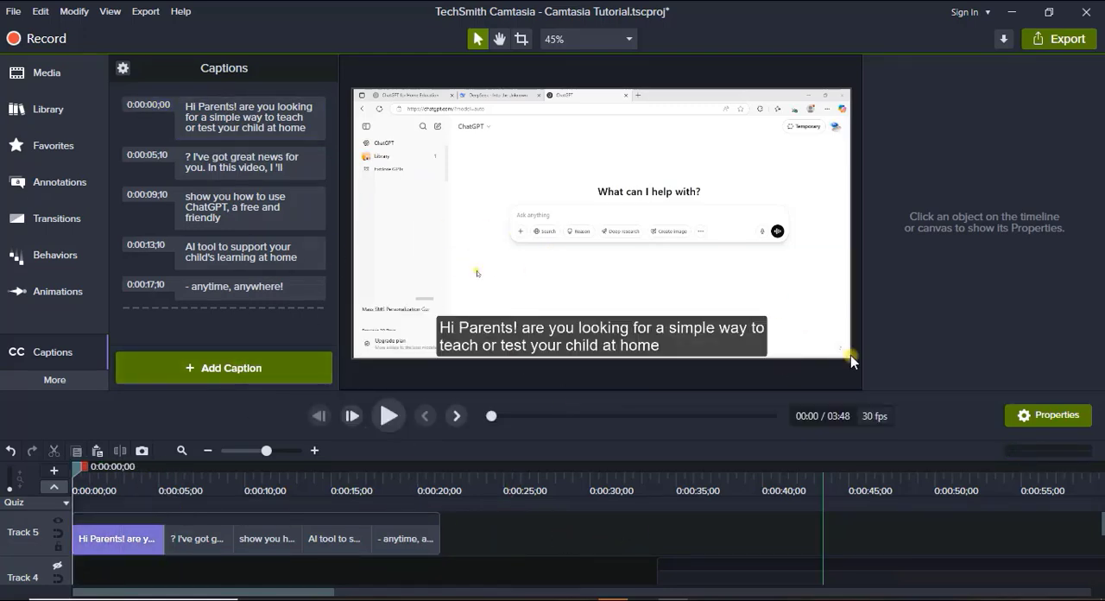
{"action": "left_click", "coordinate": [639, 332]}
{"action": "scroll", "coordinate": [144, 574], "scroll_direction": "down", "scroll_amount": 3}
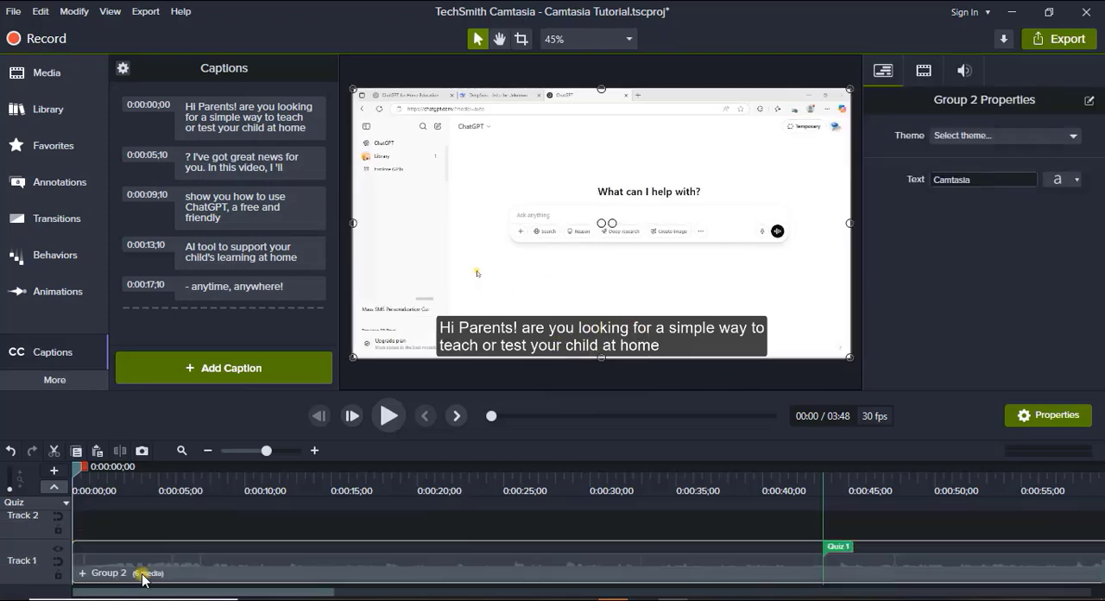
{"action": "left_click", "coordinate": [388, 416]}
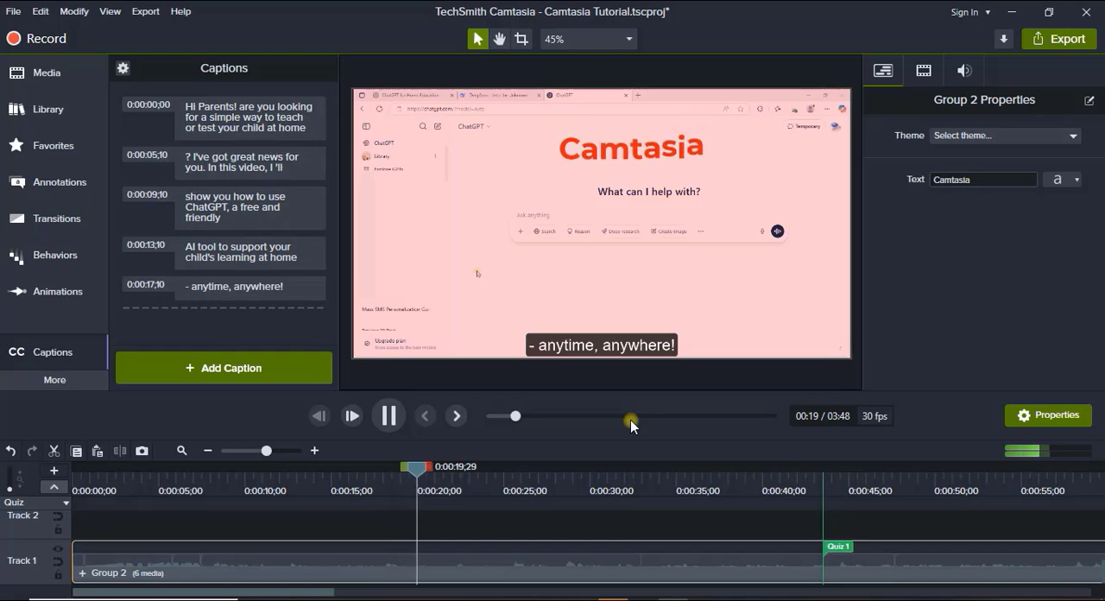
{"action": "key", "text": "space"}
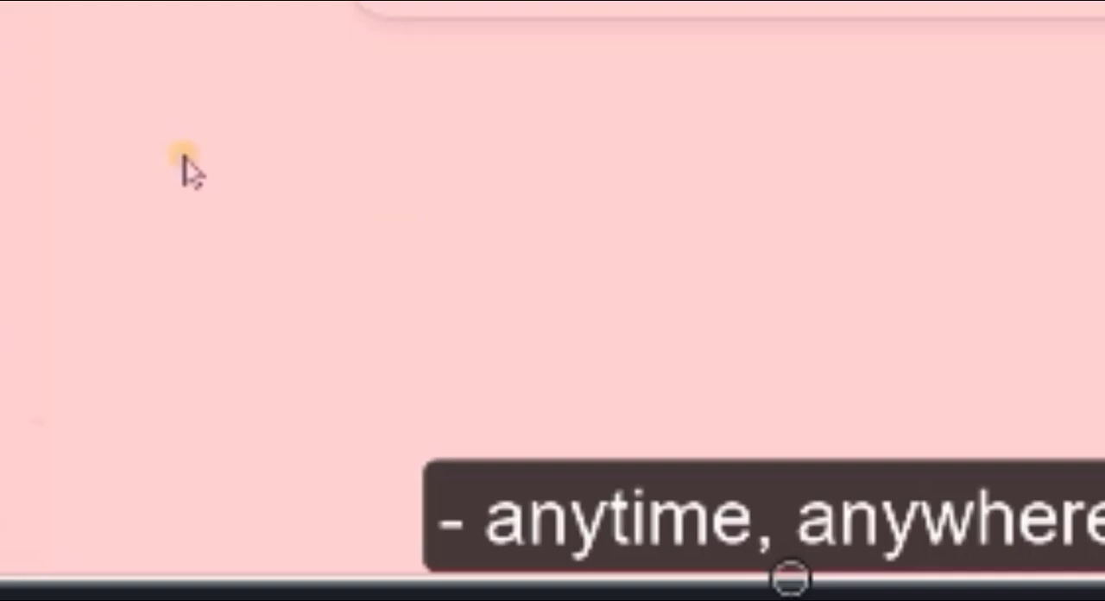
Place the Apartment-01 icon from the library's Buildings folder on Track 2 at 0:00:17;19.
{"action": "left_click", "coordinate": [4, 108]}
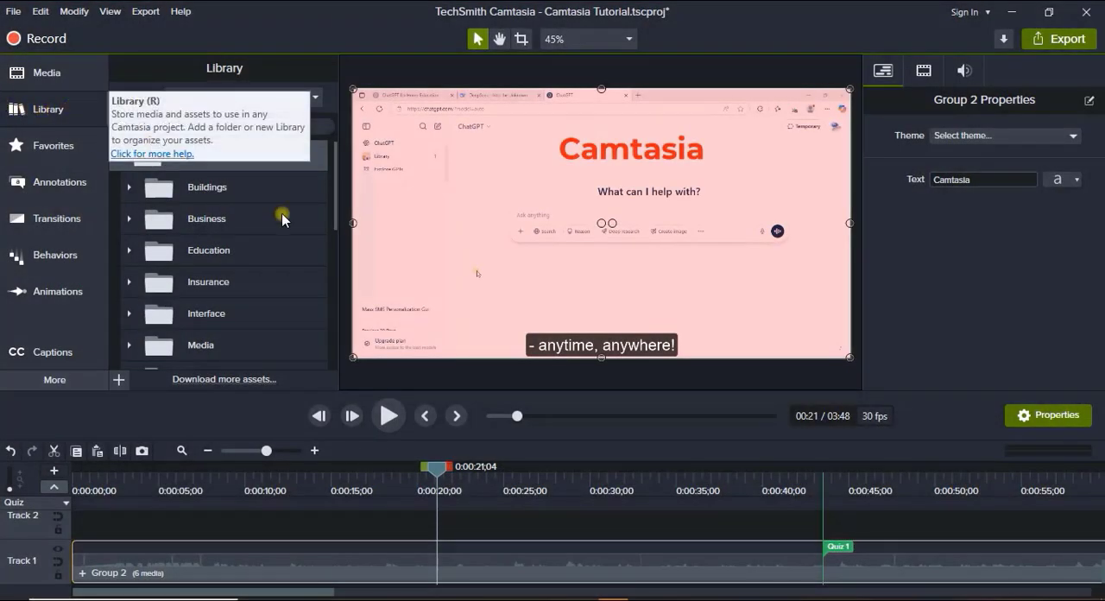
{"action": "left_click", "coordinate": [149, 185]}
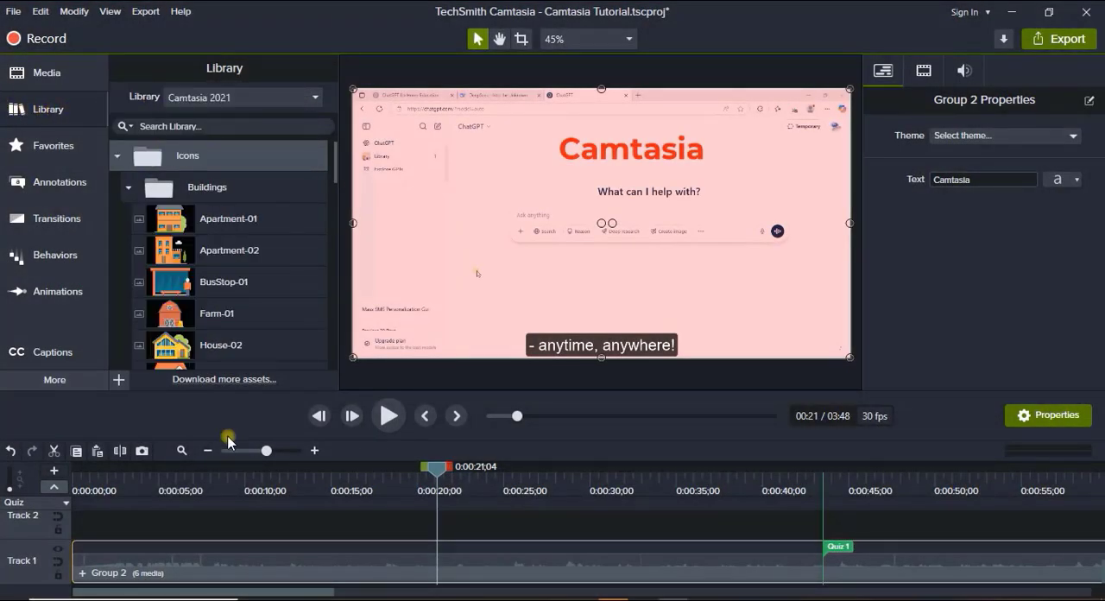
{"action": "left_click", "coordinate": [154, 490]}
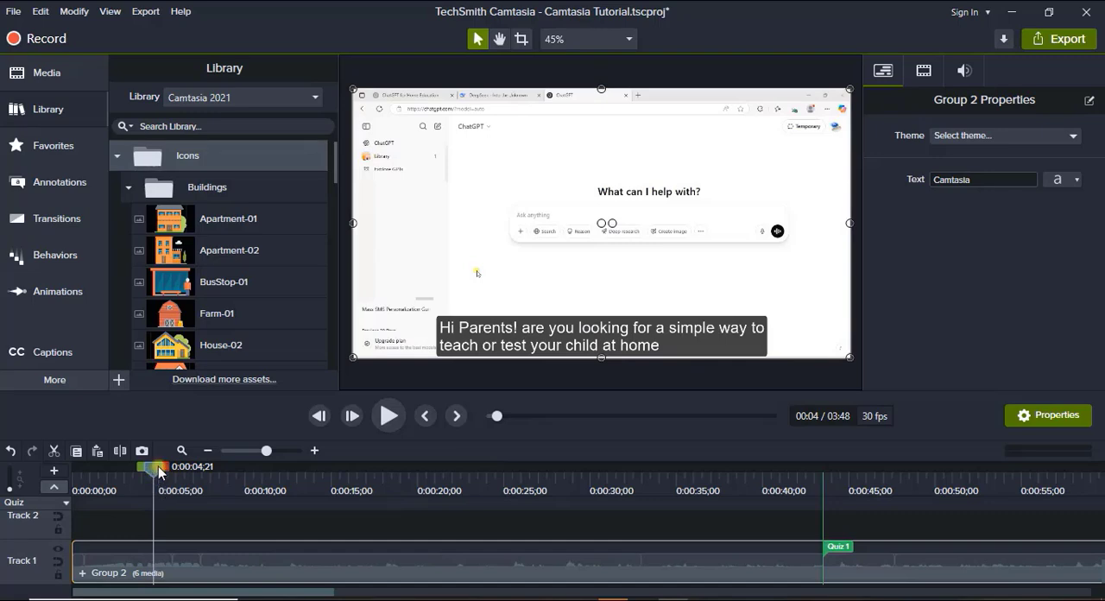
{"action": "left_click_drag", "start_coordinate": [157, 470], "coordinate": [375, 491]}
{"action": "left_click", "coordinate": [207, 221]}
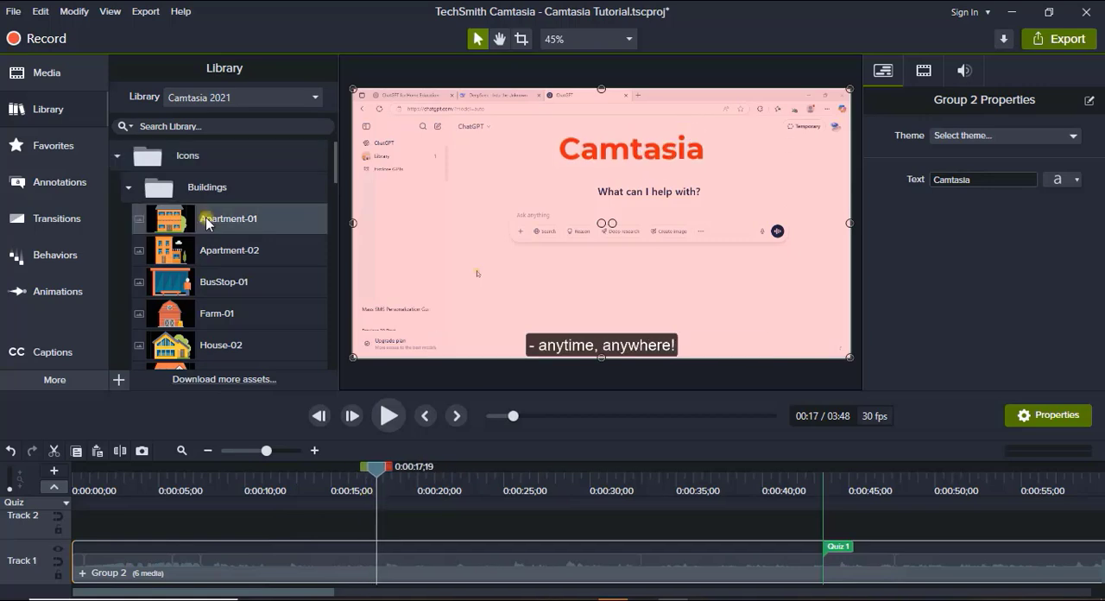
{"action": "left_click_drag", "start_coordinate": [207, 222], "coordinate": [419, 535]}
Scale the Apartment-01 icon down to about 36.9% and move it up toward the middle of the canvas.
{"action": "left_click_drag", "start_coordinate": [756, 89], "coordinate": [636, 236]}
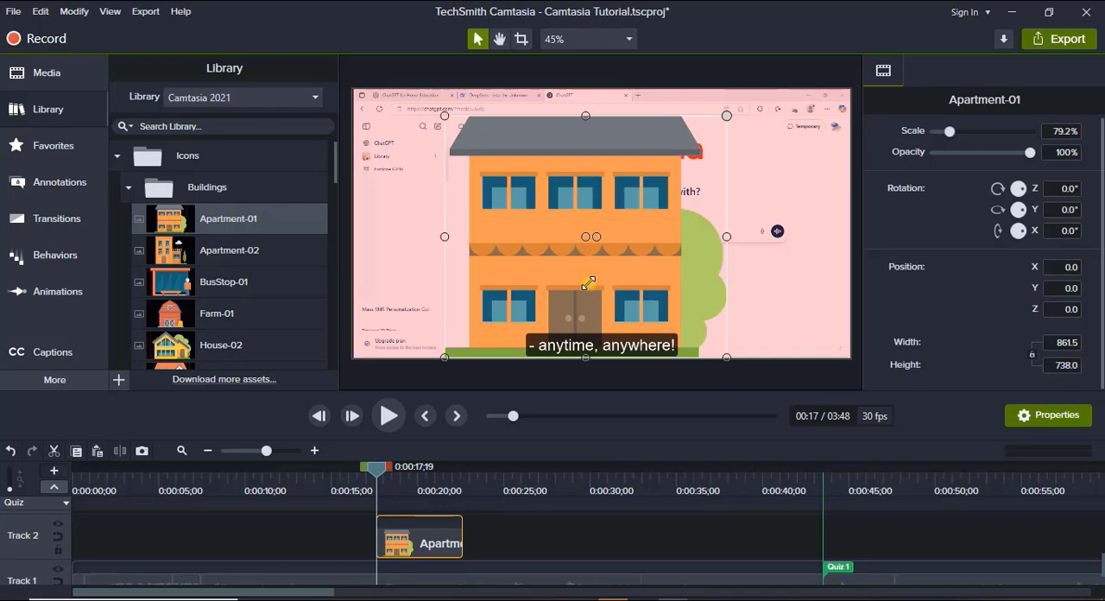
{"action": "left_click_drag", "start_coordinate": [589, 283], "coordinate": [588, 283]}
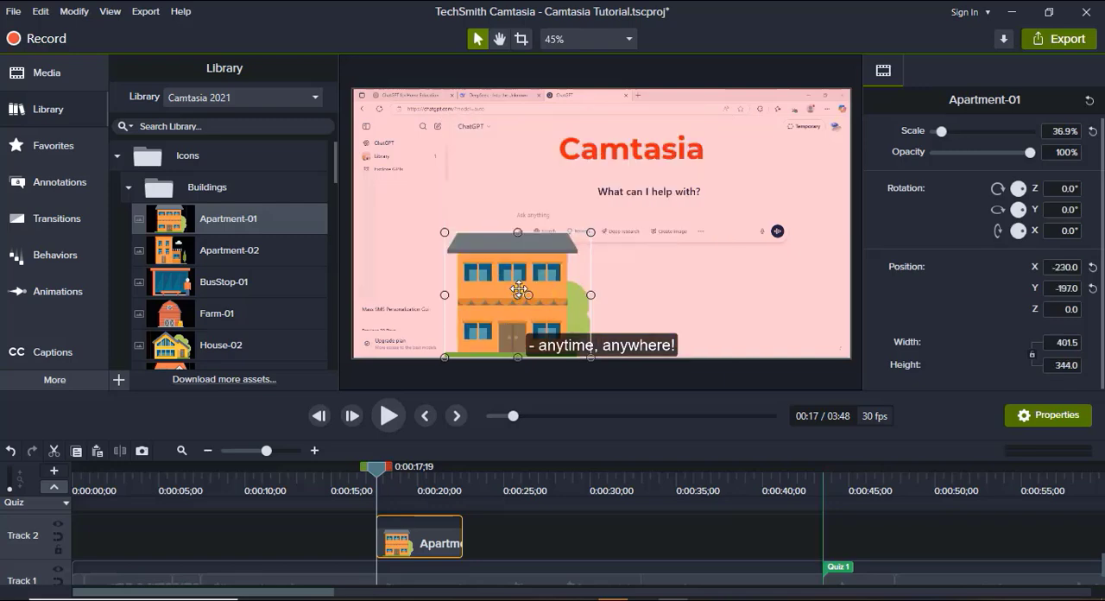
{"action": "left_click_drag", "start_coordinate": [518, 289], "coordinate": [550, 218]}
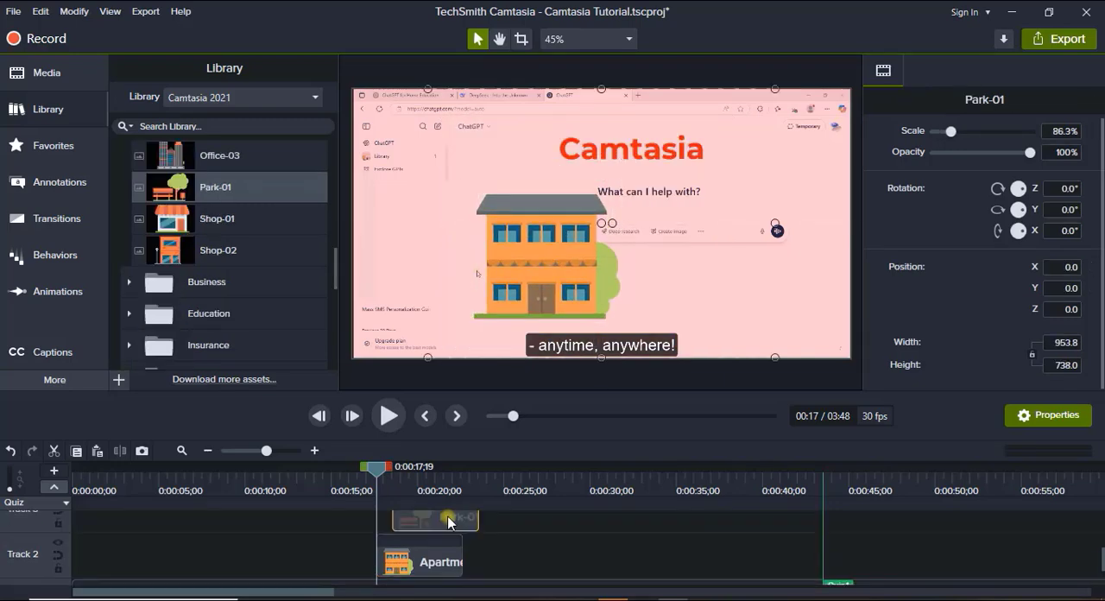
Add the Park-01 icon above the apartment clip, scale it to about 35.2% and position it to the right of the building.
{"action": "left_click_drag", "start_coordinate": [449, 522], "coordinate": [437, 520]}
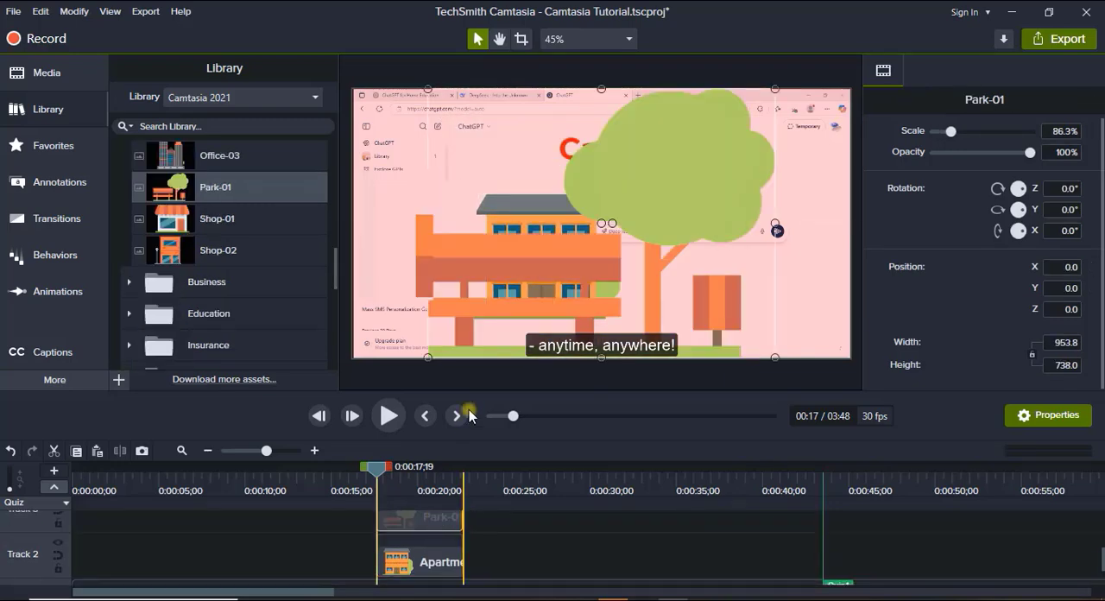
{"action": "left_click_drag", "start_coordinate": [775, 90], "coordinate": [569, 248]}
{"action": "left_click_drag", "start_coordinate": [520, 284], "coordinate": [768, 192]}
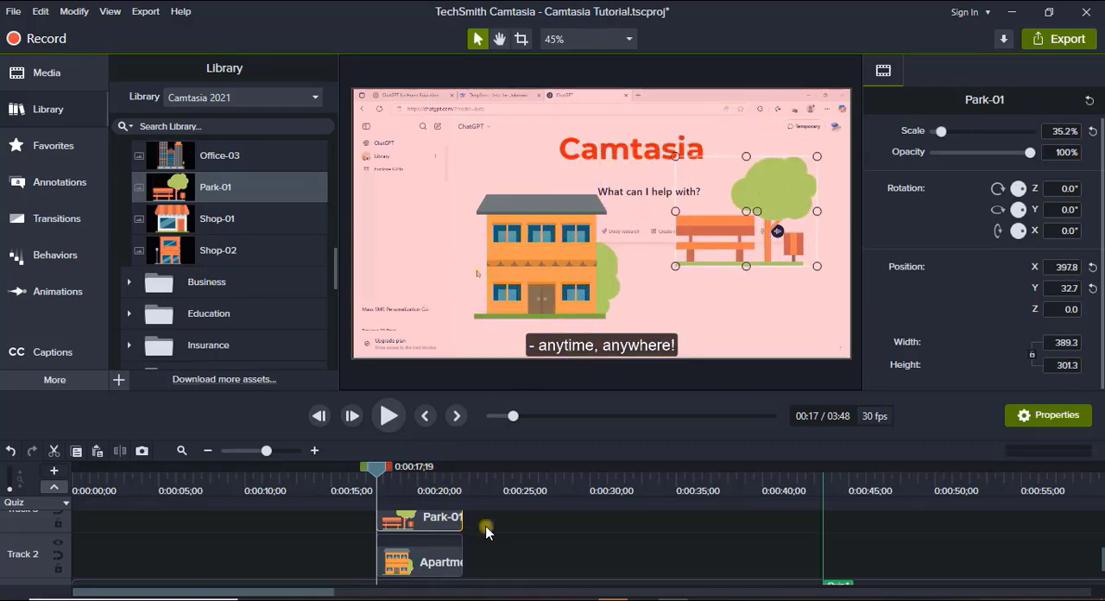
Apply the Fade behavior to both the Park-01 and Apartment-01 clips and scrub back to 0:00:16;25.
{"action": "left_click_drag", "start_coordinate": [486, 531], "coordinate": [443, 562]}
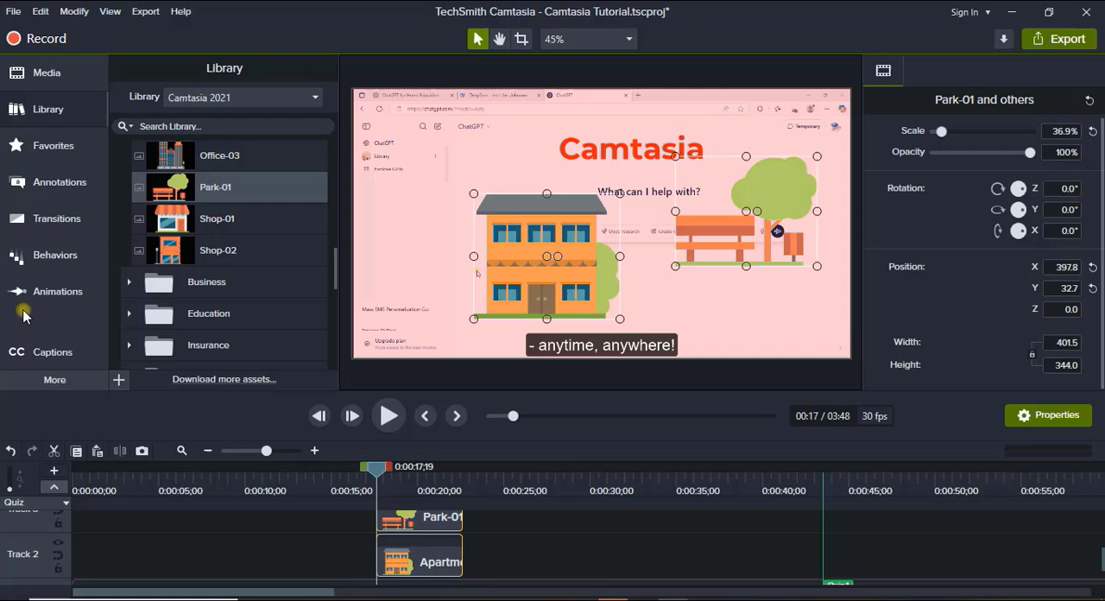
{"action": "left_click", "coordinate": [59, 256]}
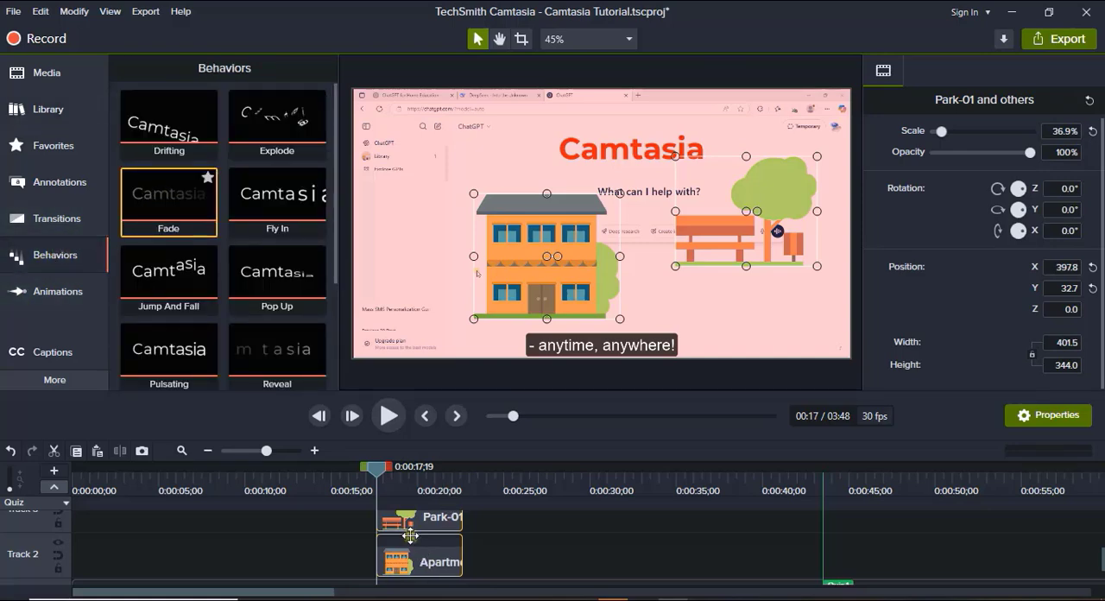
{"action": "left_click_drag", "start_coordinate": [410, 535], "coordinate": [417, 548]}
{"action": "left_click_drag", "start_coordinate": [381, 481], "coordinate": [362, 477]}
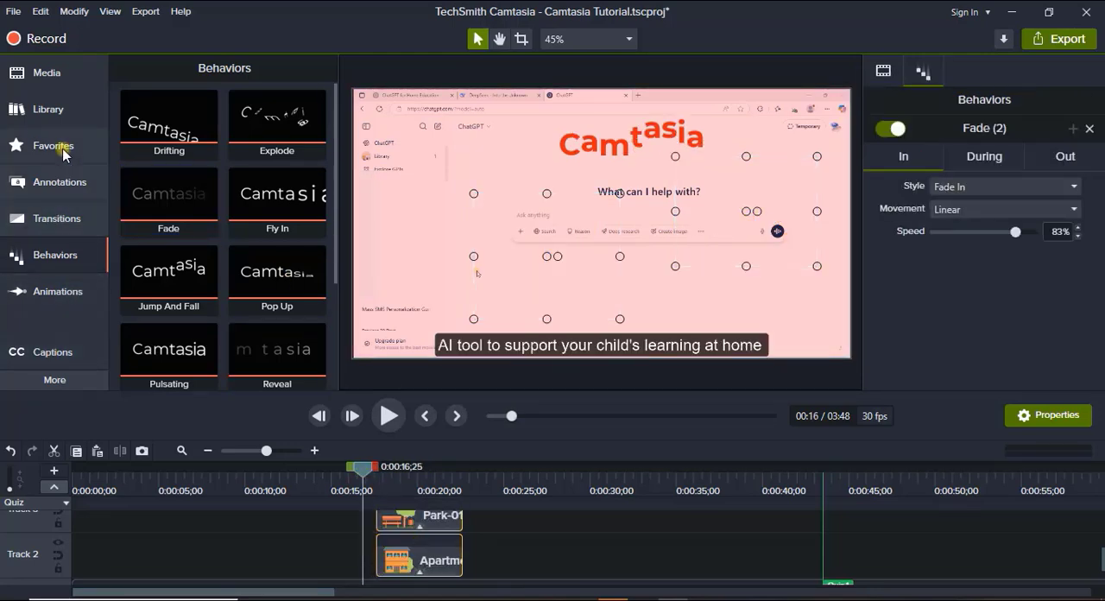
Place the basictext-01 asset from the library's Lower Thirds folder on Track 2 at 0:00:23;22.
{"action": "left_click", "coordinate": [66, 109]}
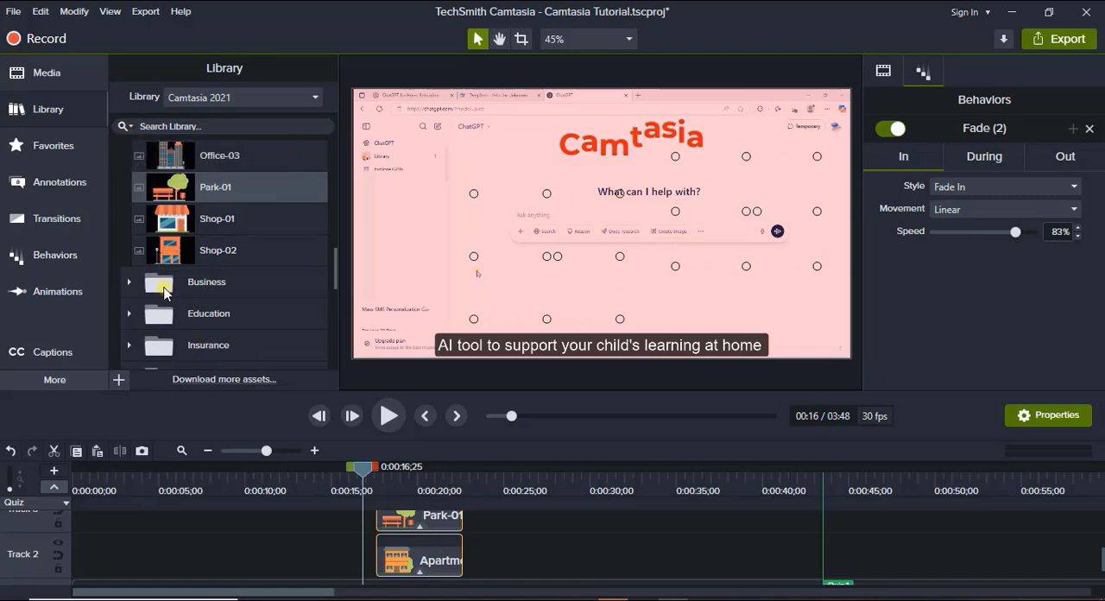
{"action": "scroll", "coordinate": [164, 294], "scroll_direction": "down", "scroll_amount": 8}
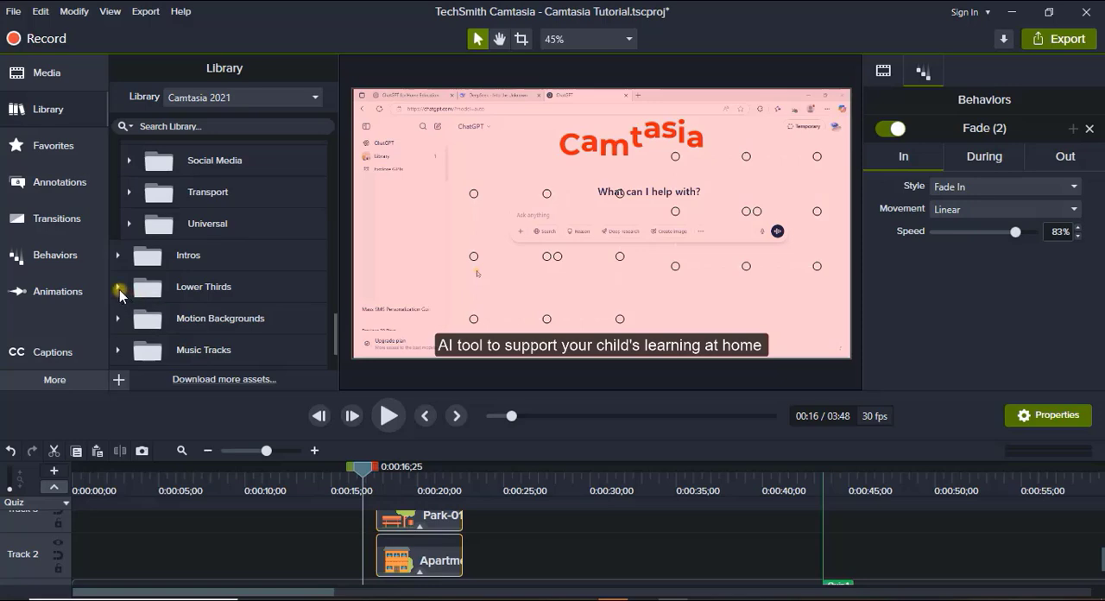
{"action": "left_click", "coordinate": [119, 290]}
{"action": "scroll", "coordinate": [171, 323], "scroll_direction": "down", "scroll_amount": 1}
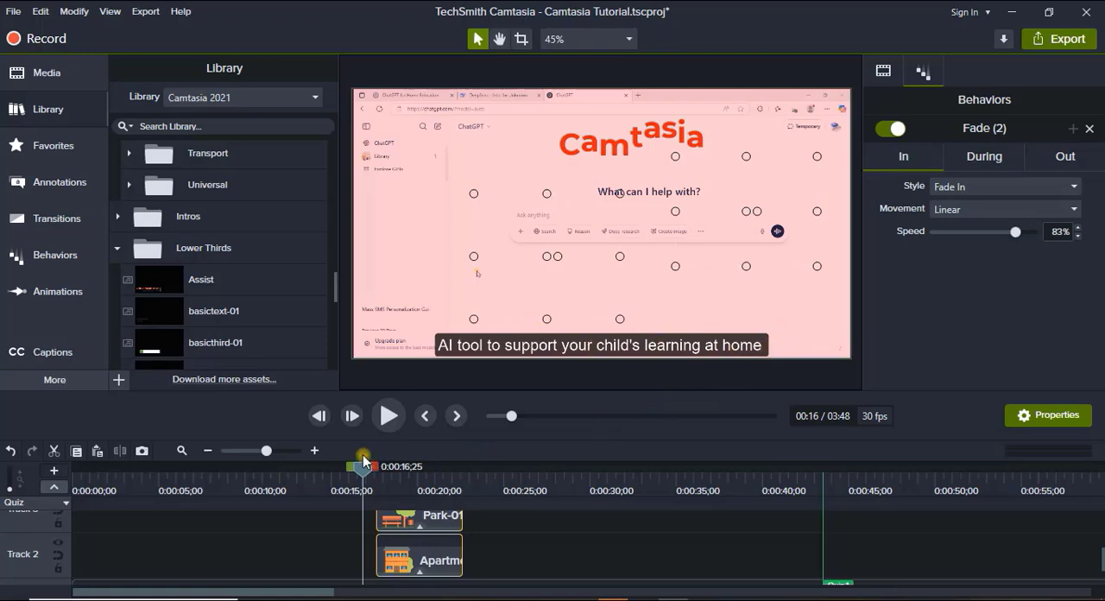
{"action": "left_click_drag", "start_coordinate": [362, 476], "coordinate": [481, 471]}
{"action": "left_click", "coordinate": [235, 316]}
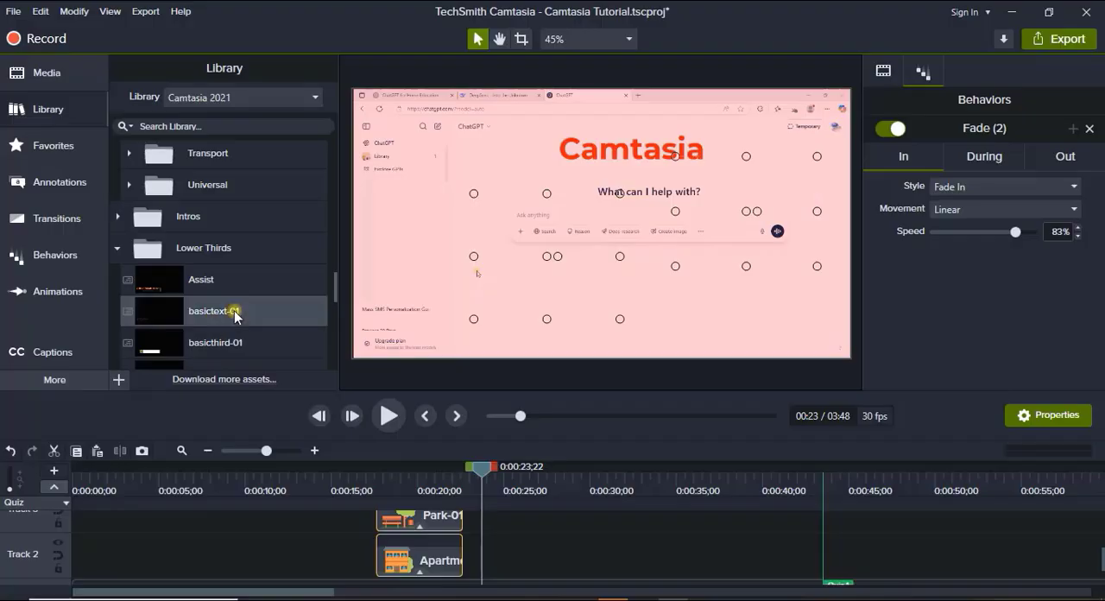
{"action": "left_click_drag", "start_coordinate": [222, 313], "coordinate": [495, 558]}
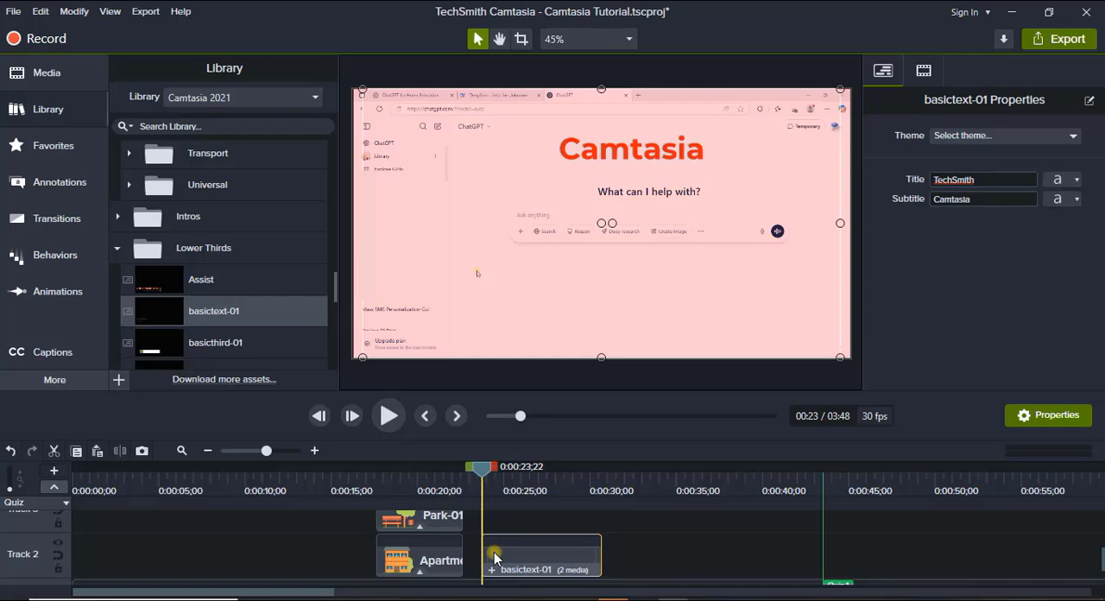
With the playhead at 0:00:26;09, recolor the basictext-01 clip's title orange-red and set its font style to Bold Italic.
{"action": "left_click_drag", "start_coordinate": [482, 469], "coordinate": [525, 469]}
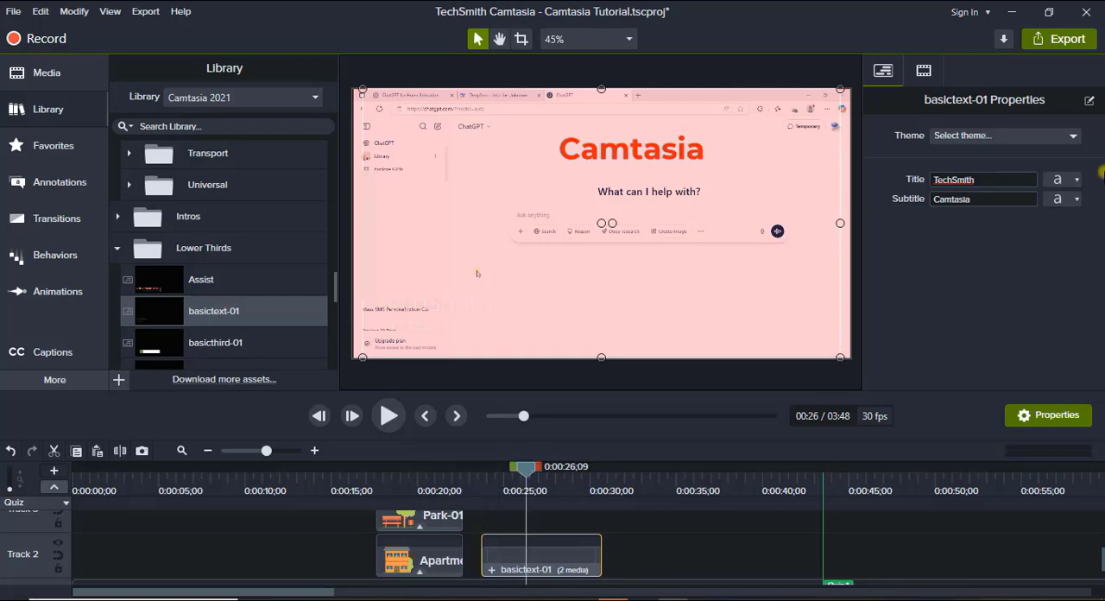
{"action": "double_click", "coordinate": [1007, 180]}
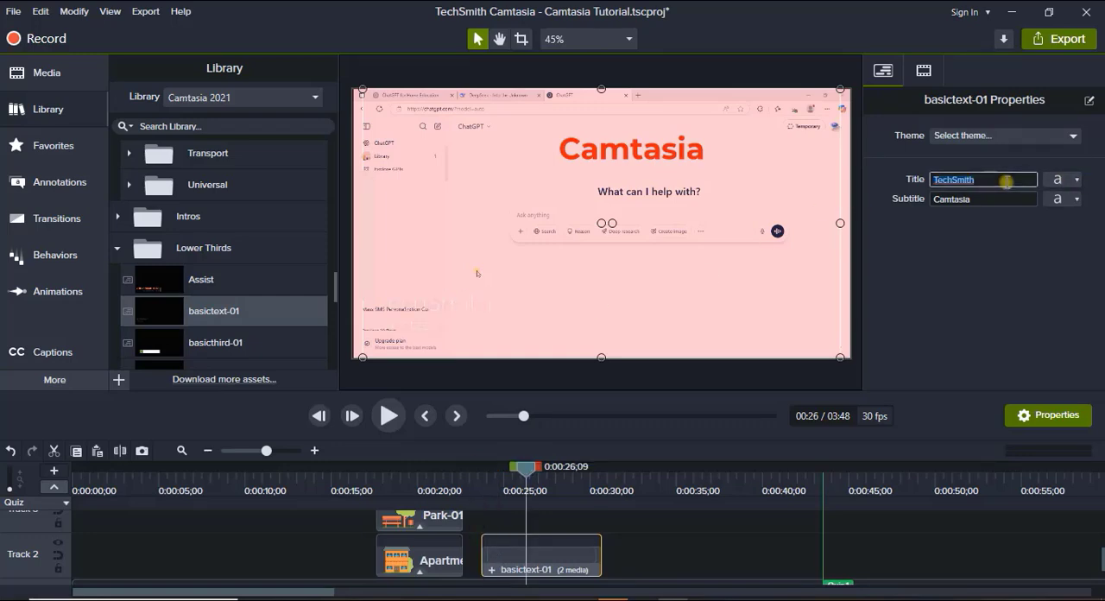
{"action": "left_click", "coordinate": [1079, 184]}
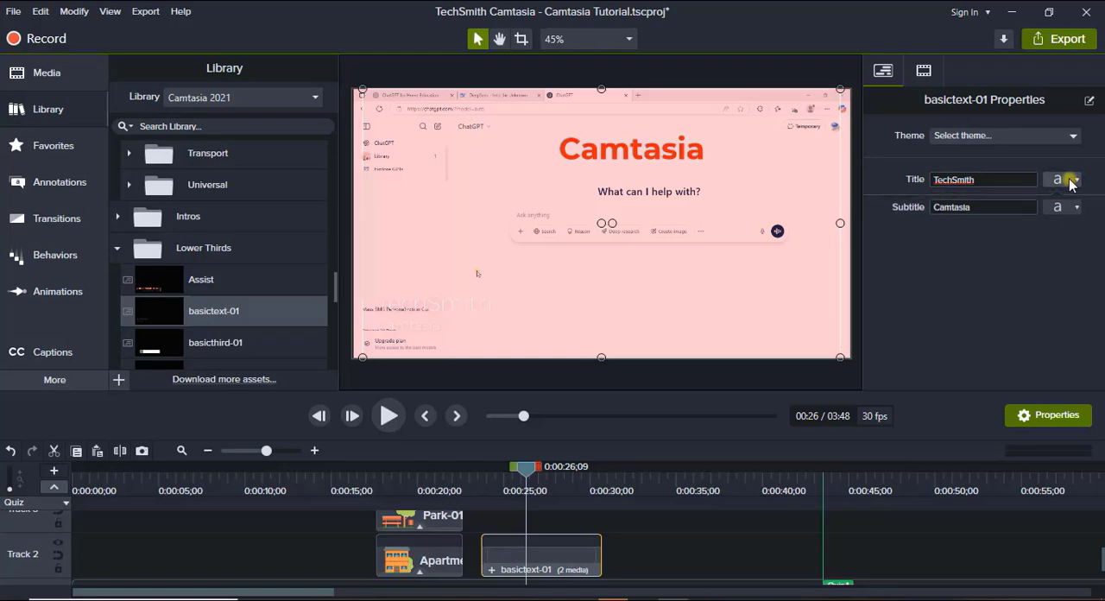
{"action": "left_click", "coordinate": [1072, 180]}
{"action": "left_click", "coordinate": [1055, 211]}
{"action": "left_click", "coordinate": [1047, 283]}
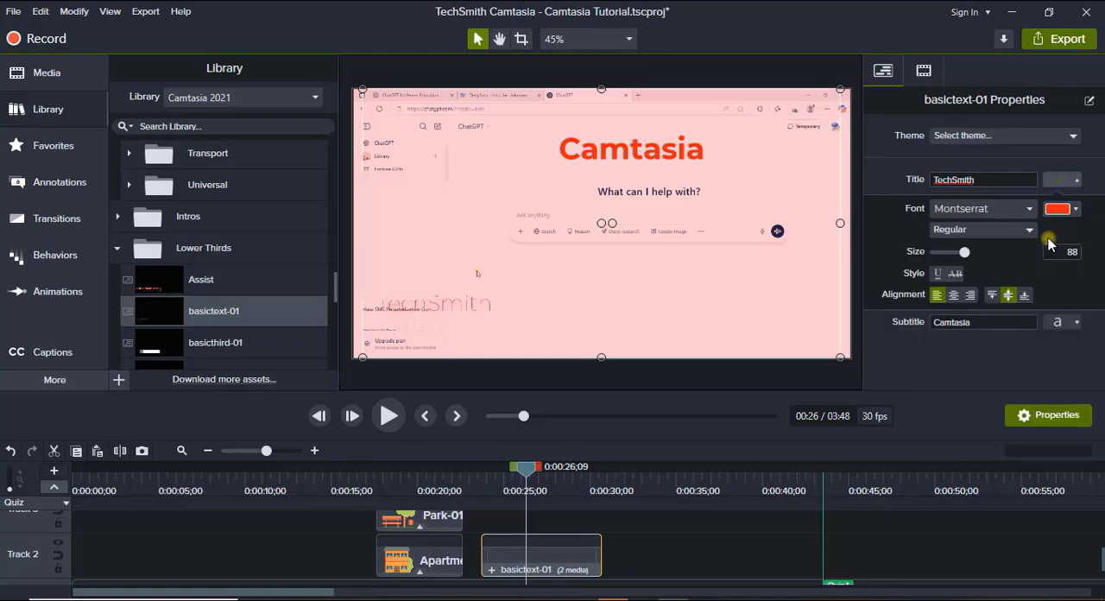
{"action": "left_click", "coordinate": [1029, 232]}
{"action": "left_click", "coordinate": [959, 298]}
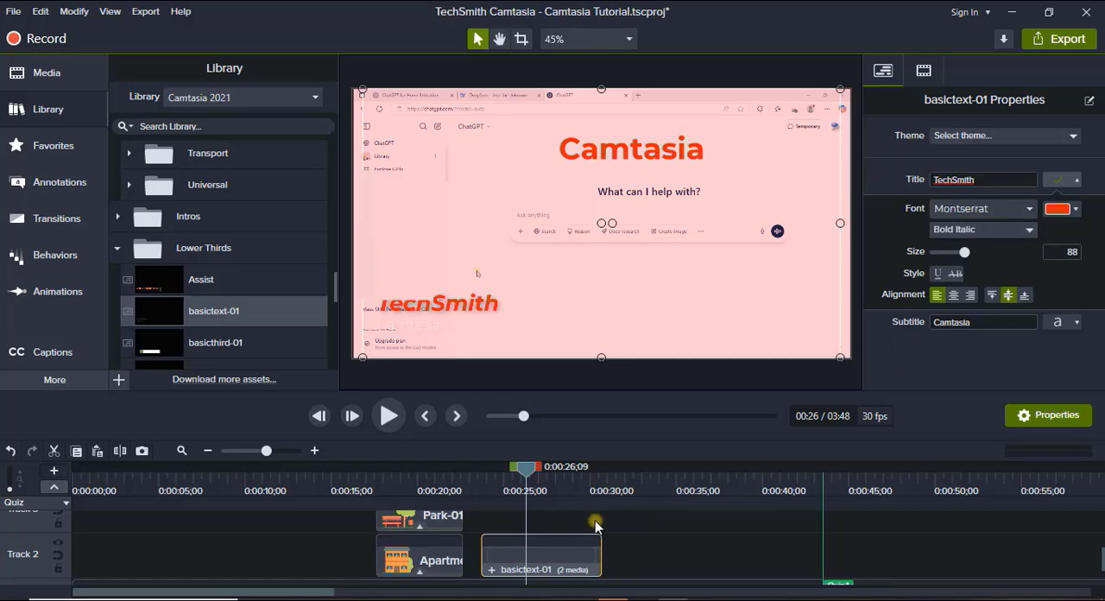
Preview the basicthird-01 lower third from the library and collapse the Lower Thirds folder.
{"action": "double_click", "coordinate": [222, 345]}
{"action": "scroll", "coordinate": [223, 349], "scroll_direction": "down", "scroll_amount": 1}
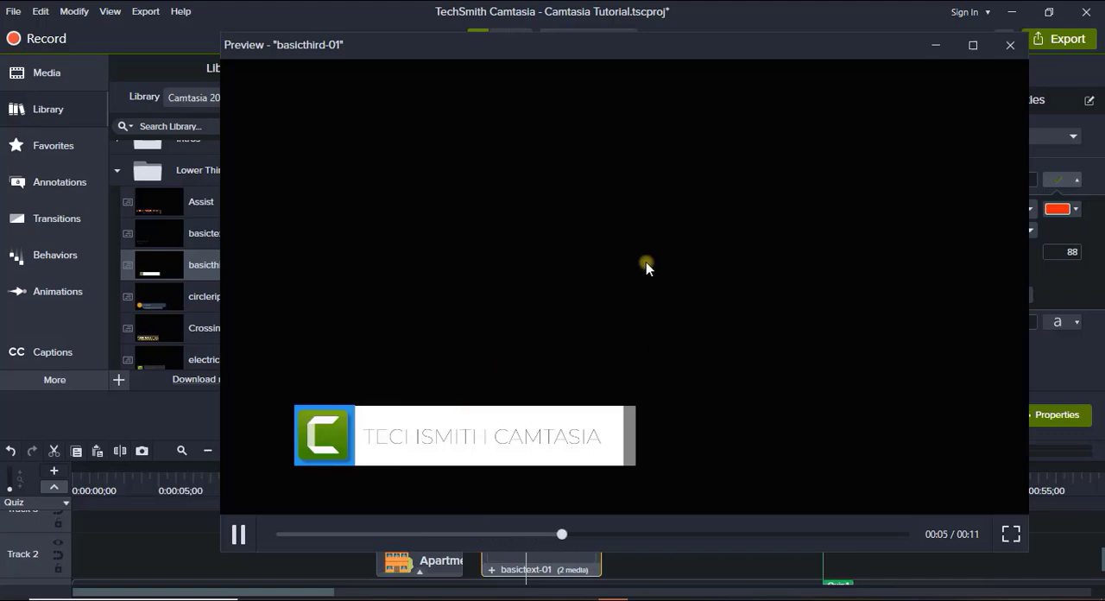
{"action": "left_click", "coordinate": [1010, 45]}
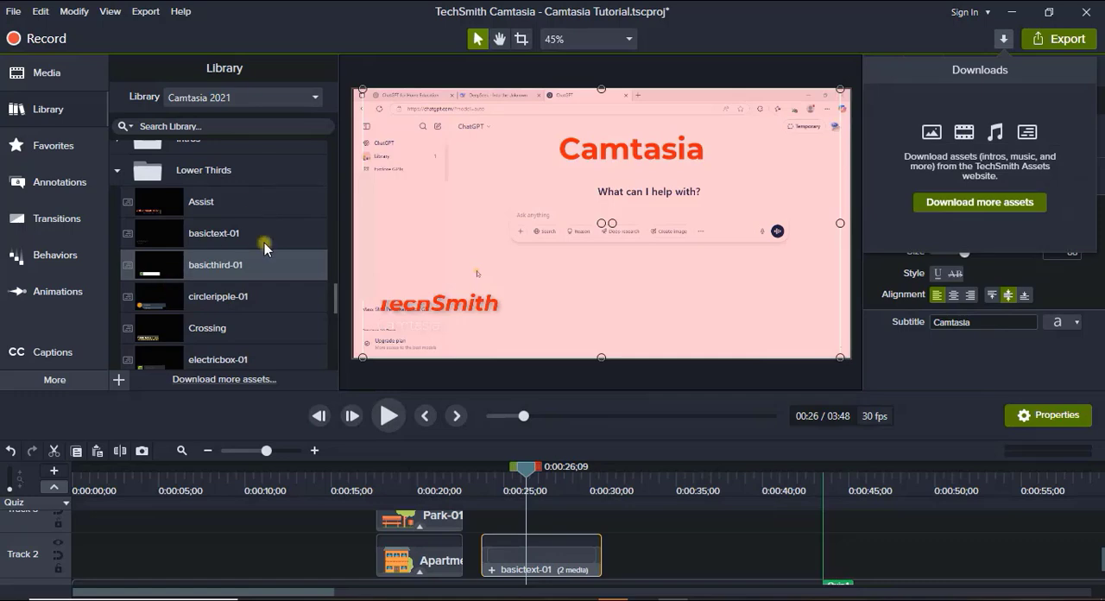
{"action": "left_click", "coordinate": [119, 176]}
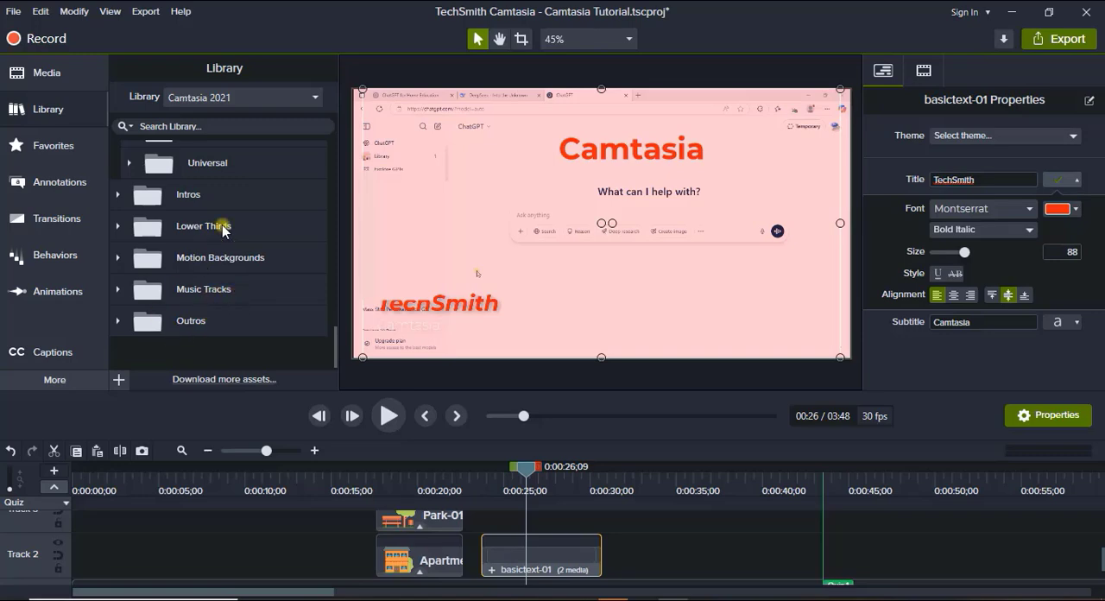
{"action": "scroll", "coordinate": [236, 203], "scroll_direction": "up", "scroll_amount": 2}
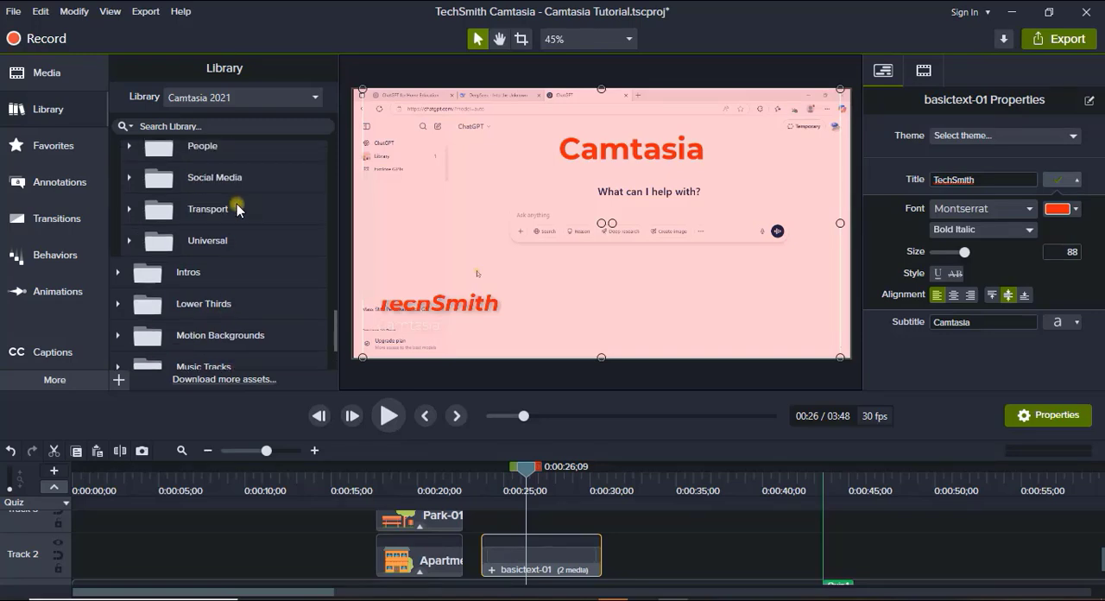